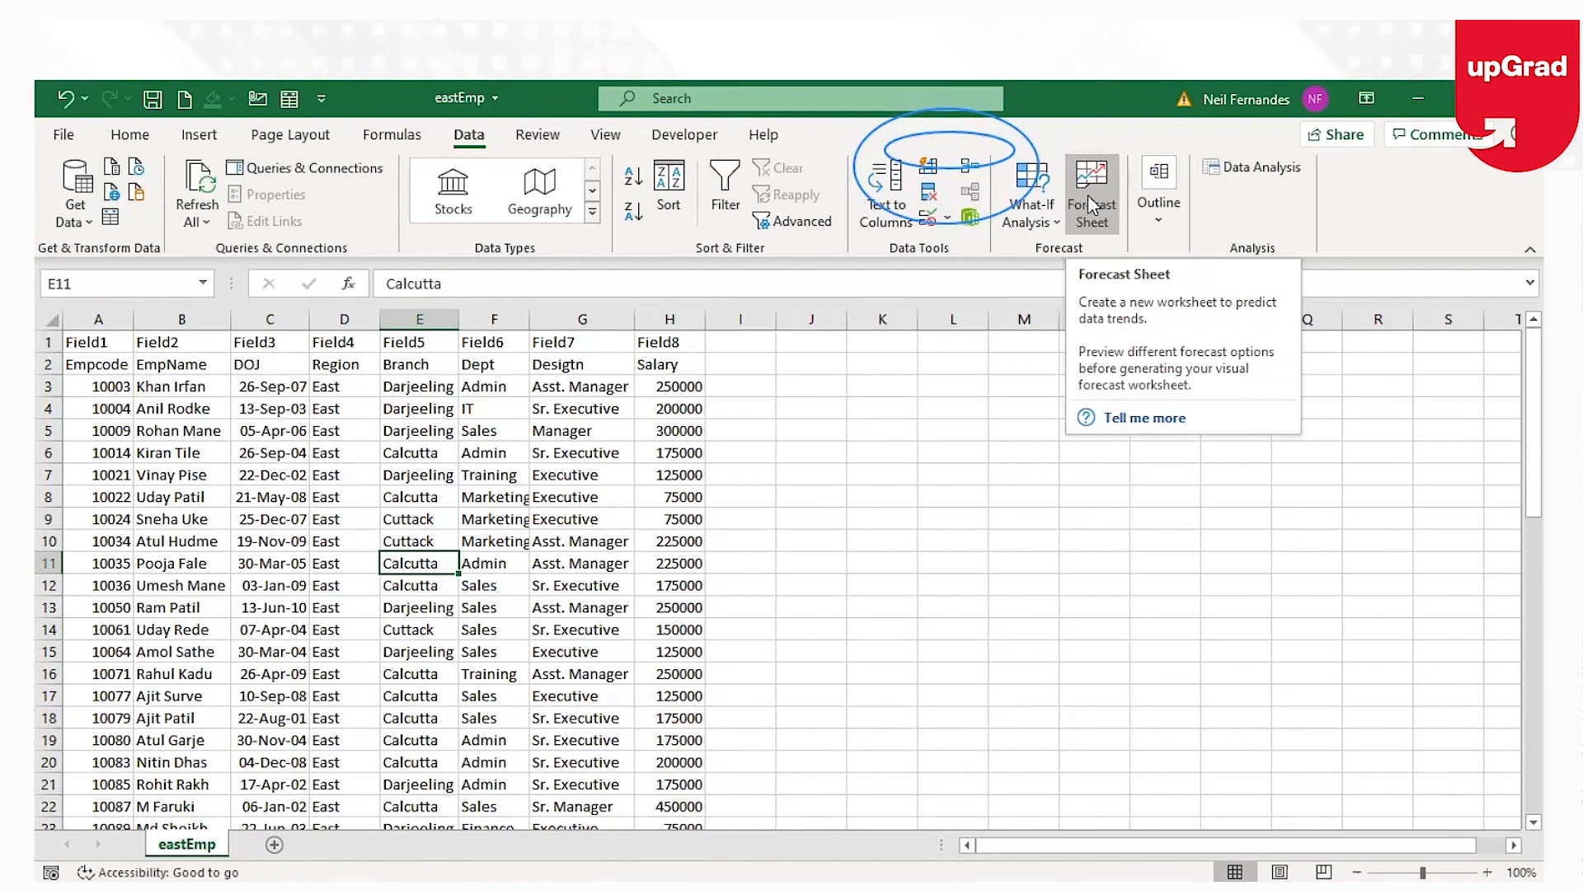
# Step: Convert the employee data range A1:H56 into a table with headers and open it in Power Query Editor
pyautogui.click(110, 218)
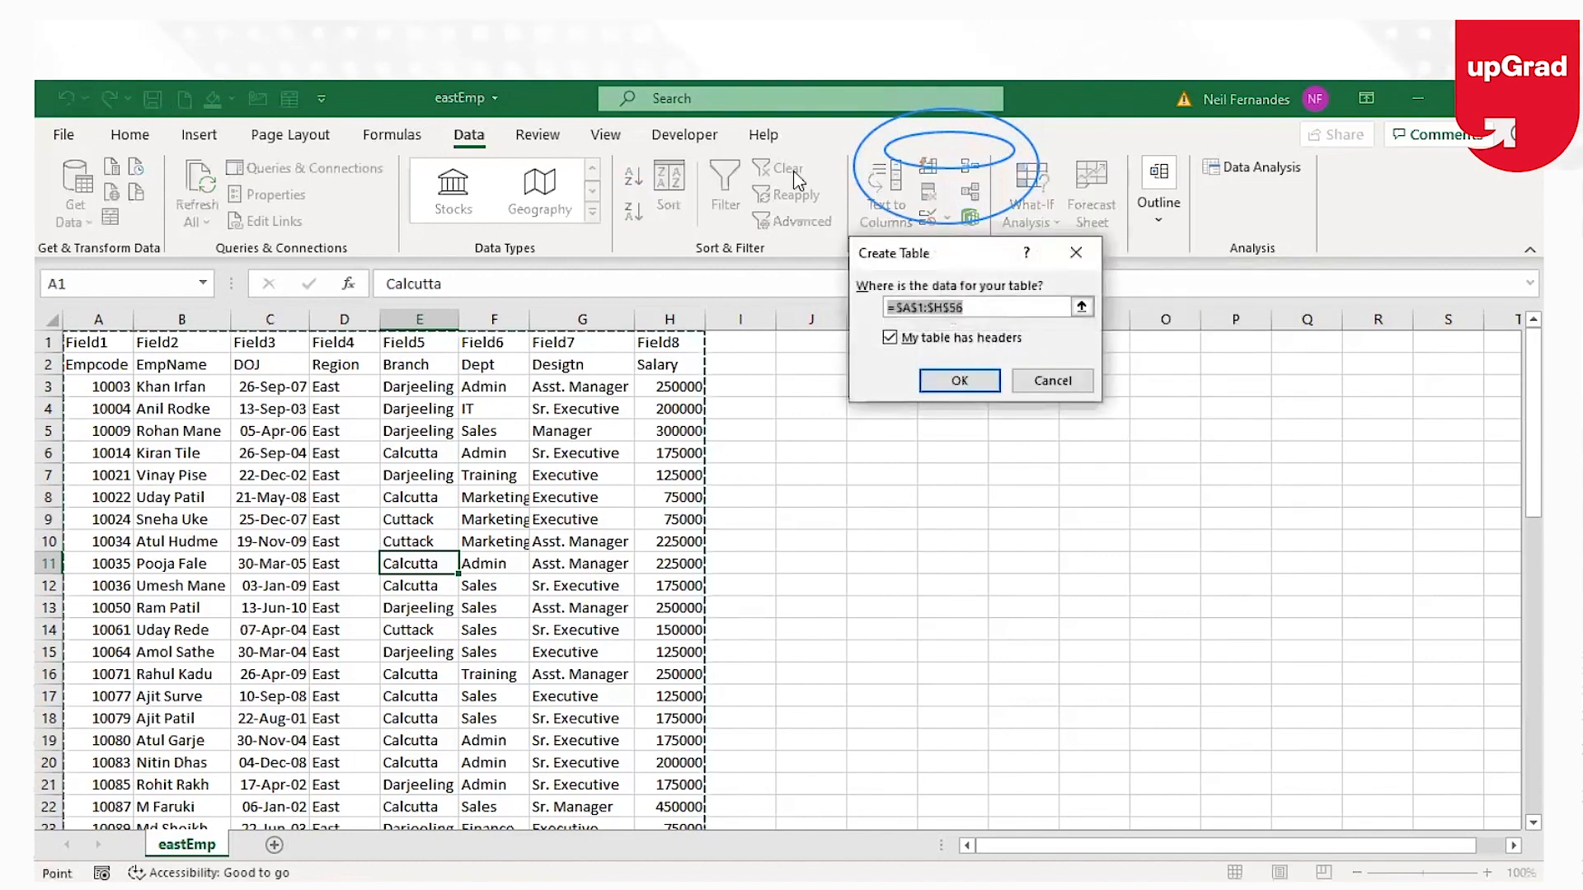
pyautogui.press('Return')
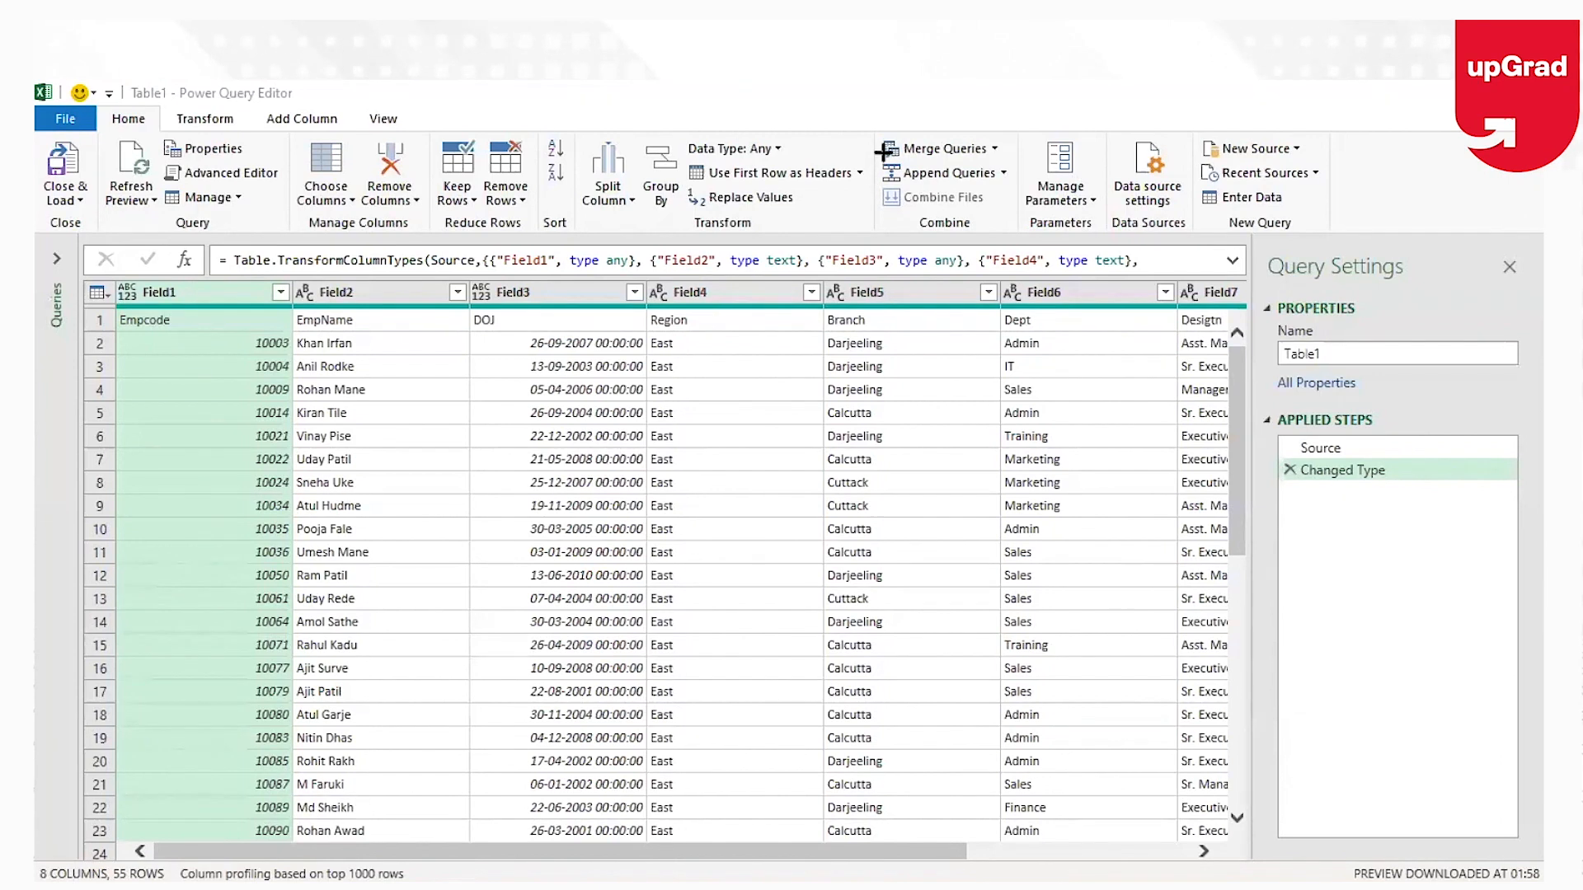
pyautogui.moveTo(877, 161); pyautogui.dragTo(1016, 190)
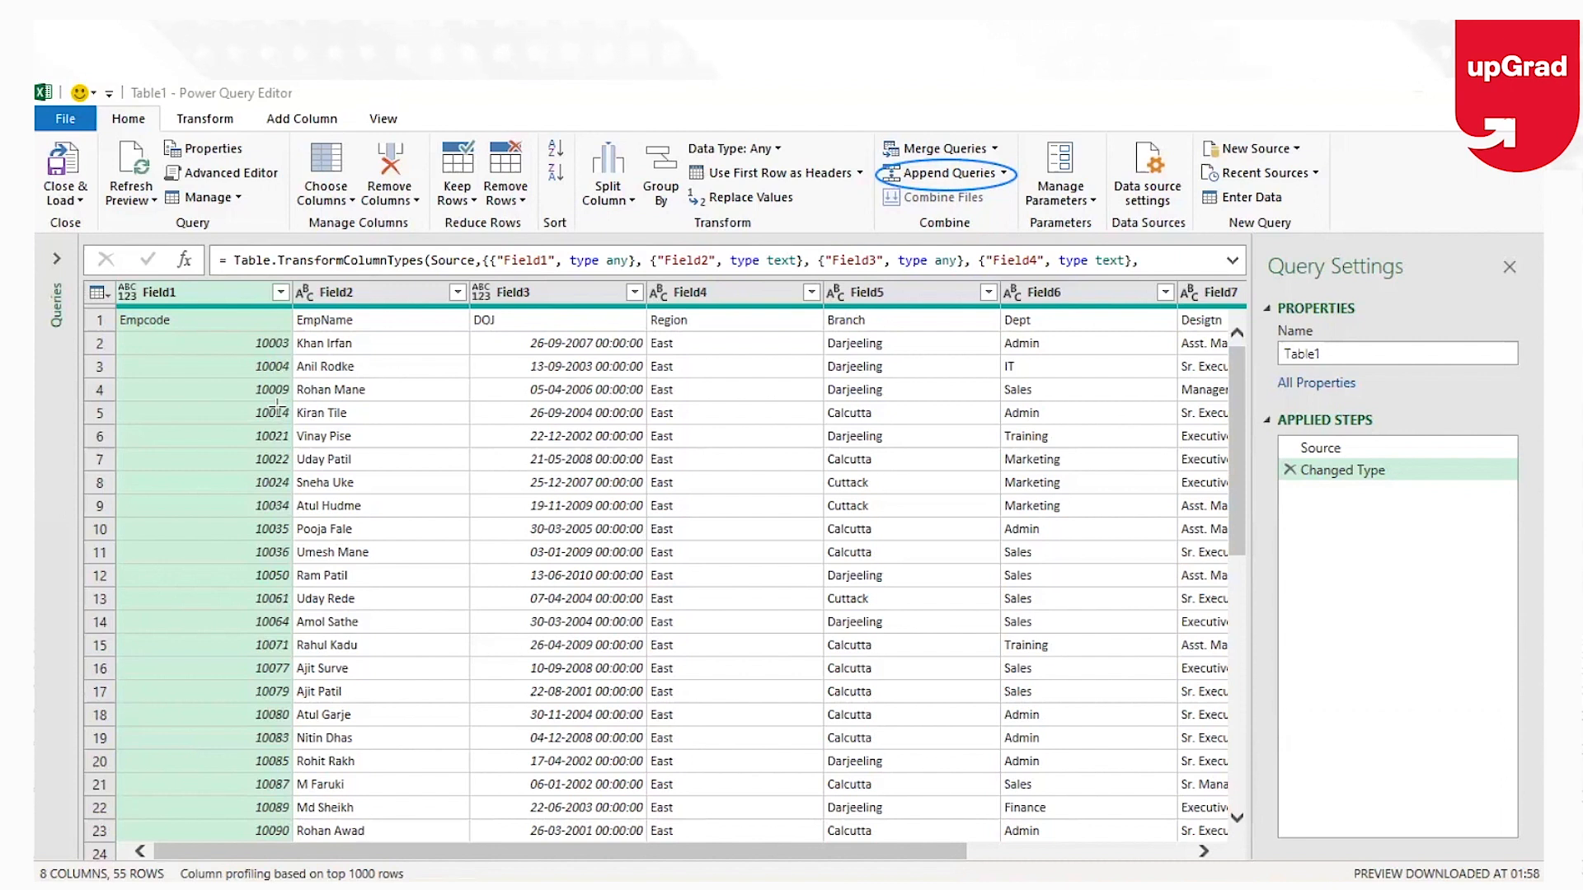
pyautogui.moveTo(867, 124); pyautogui.dragTo(1019, 158)
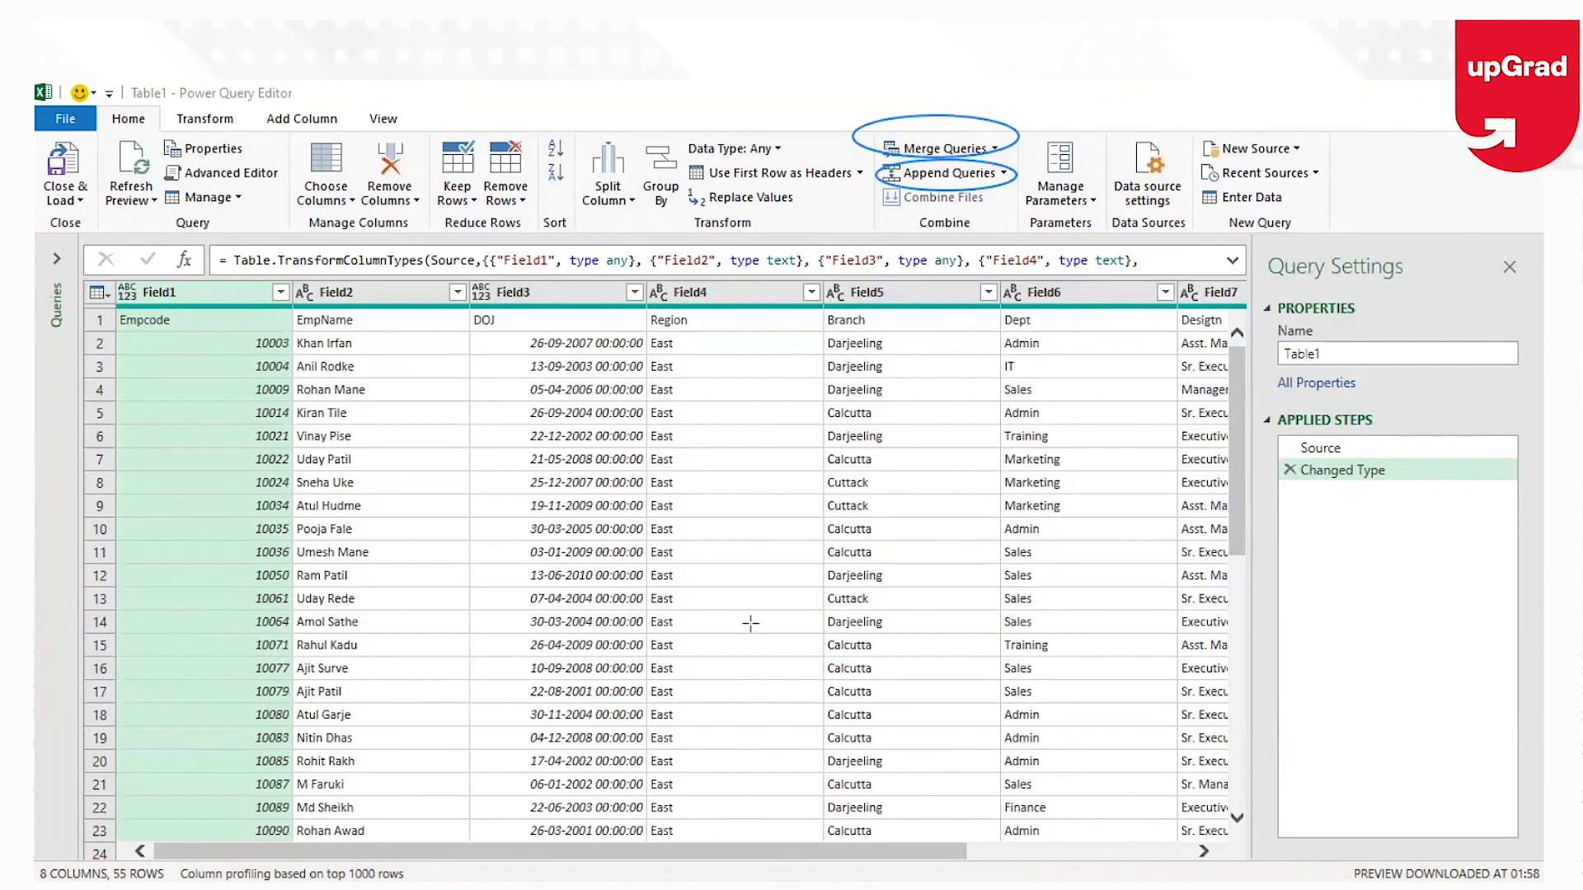
pyautogui.click(921, 190)
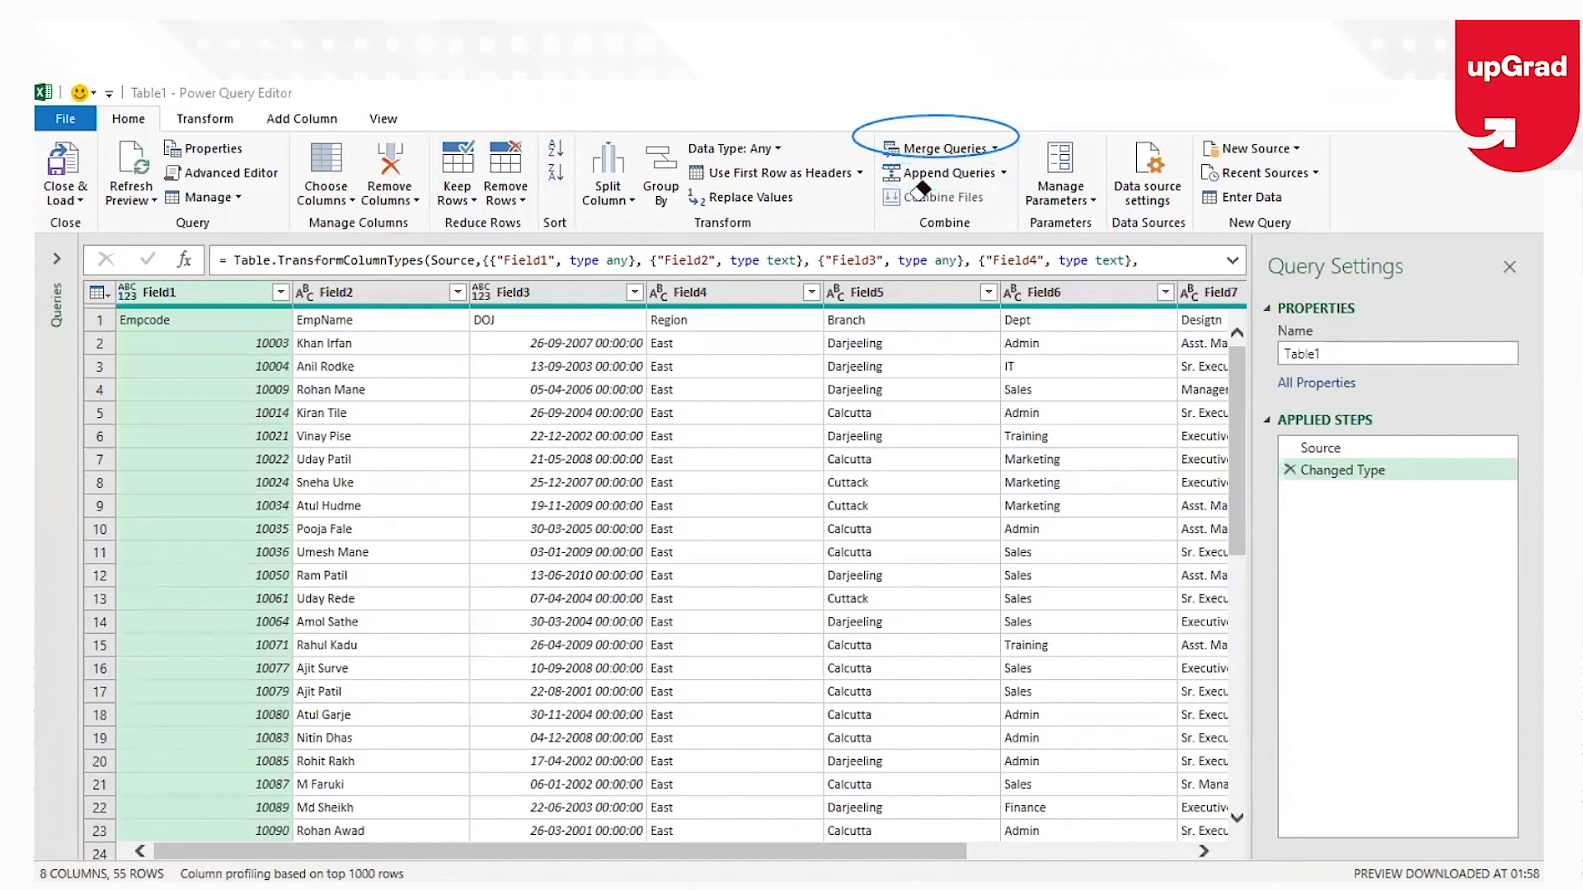
pyautogui.click(987, 150)
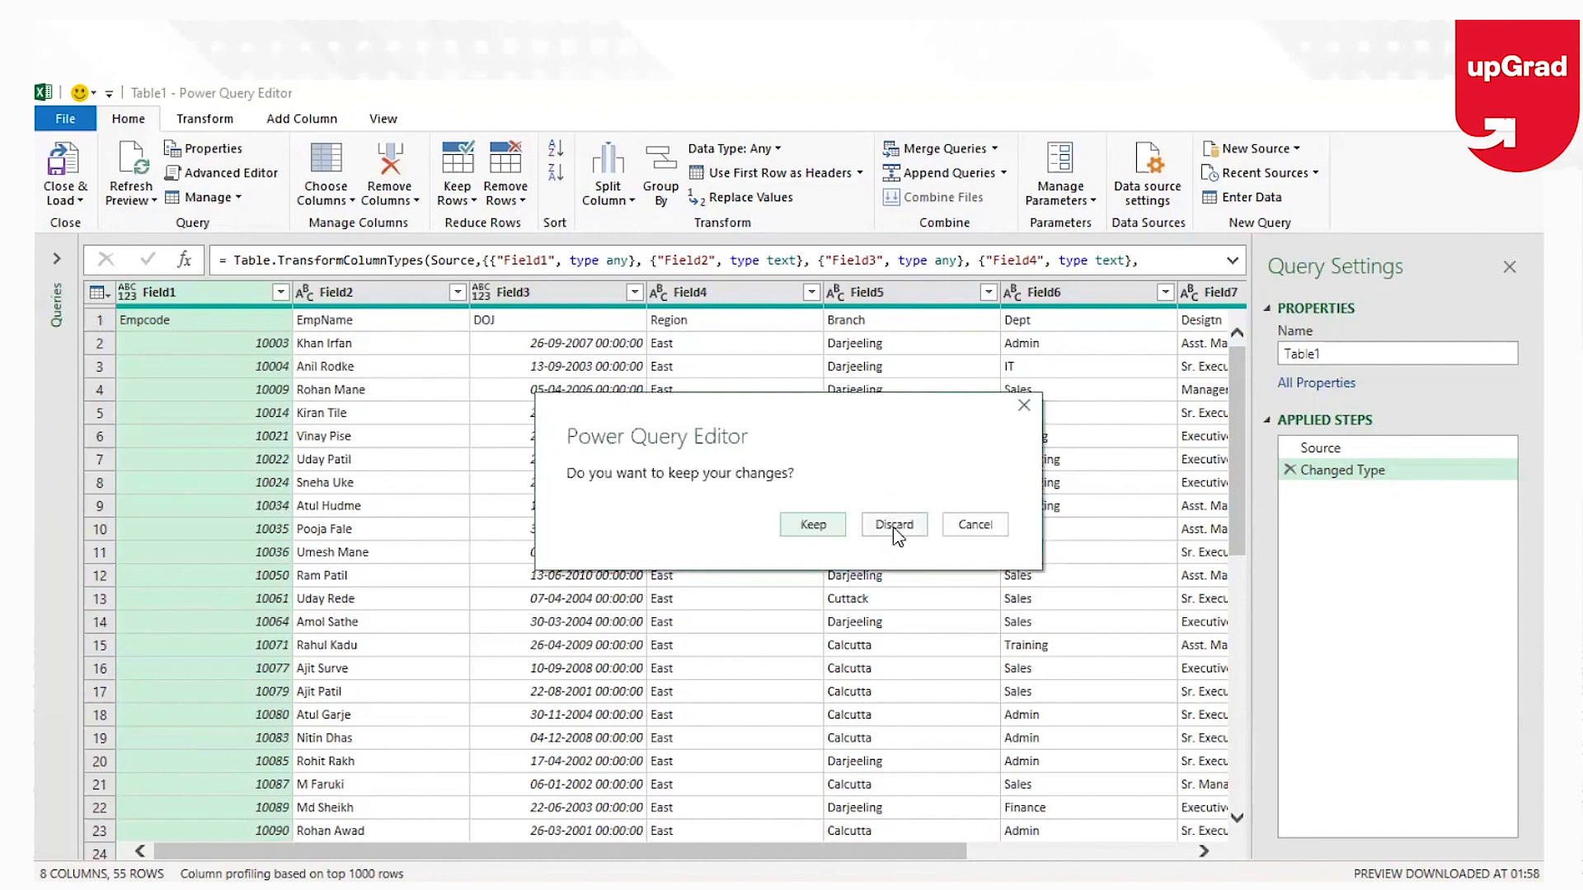
# Step: Close the Power Query Editor and discard the query changes
pyautogui.click(896, 528)
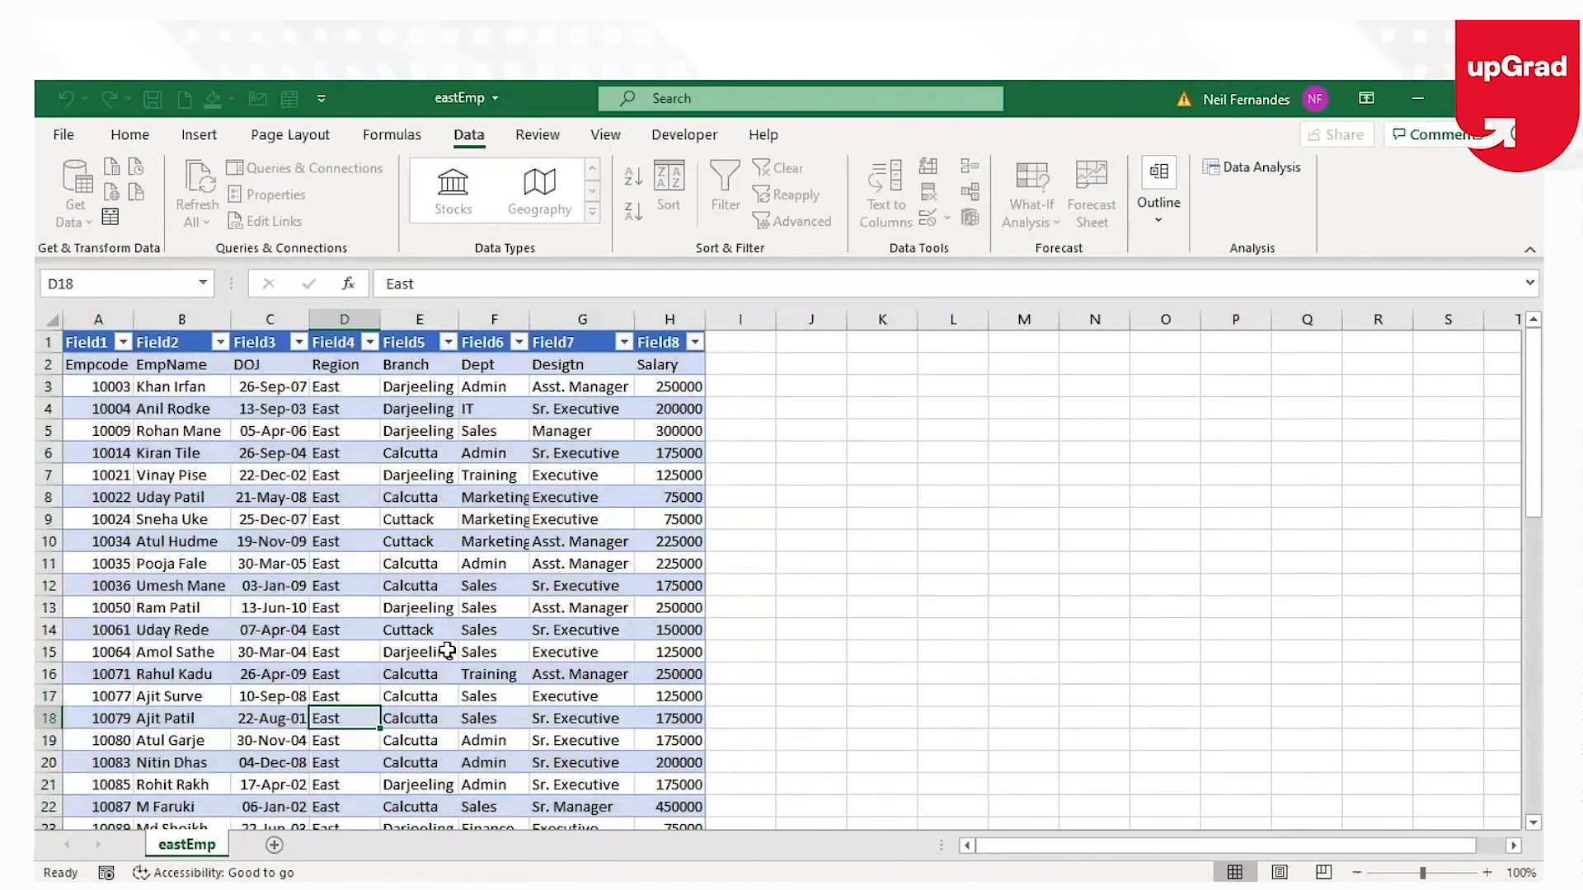
# Step: Switch to the westEmp workbook and examine its column headings and the NA rows 9 to 13 across all columns
pyautogui.hotkey('alt', 'Tab')
pyautogui.hotkey('alt', 'Tab')
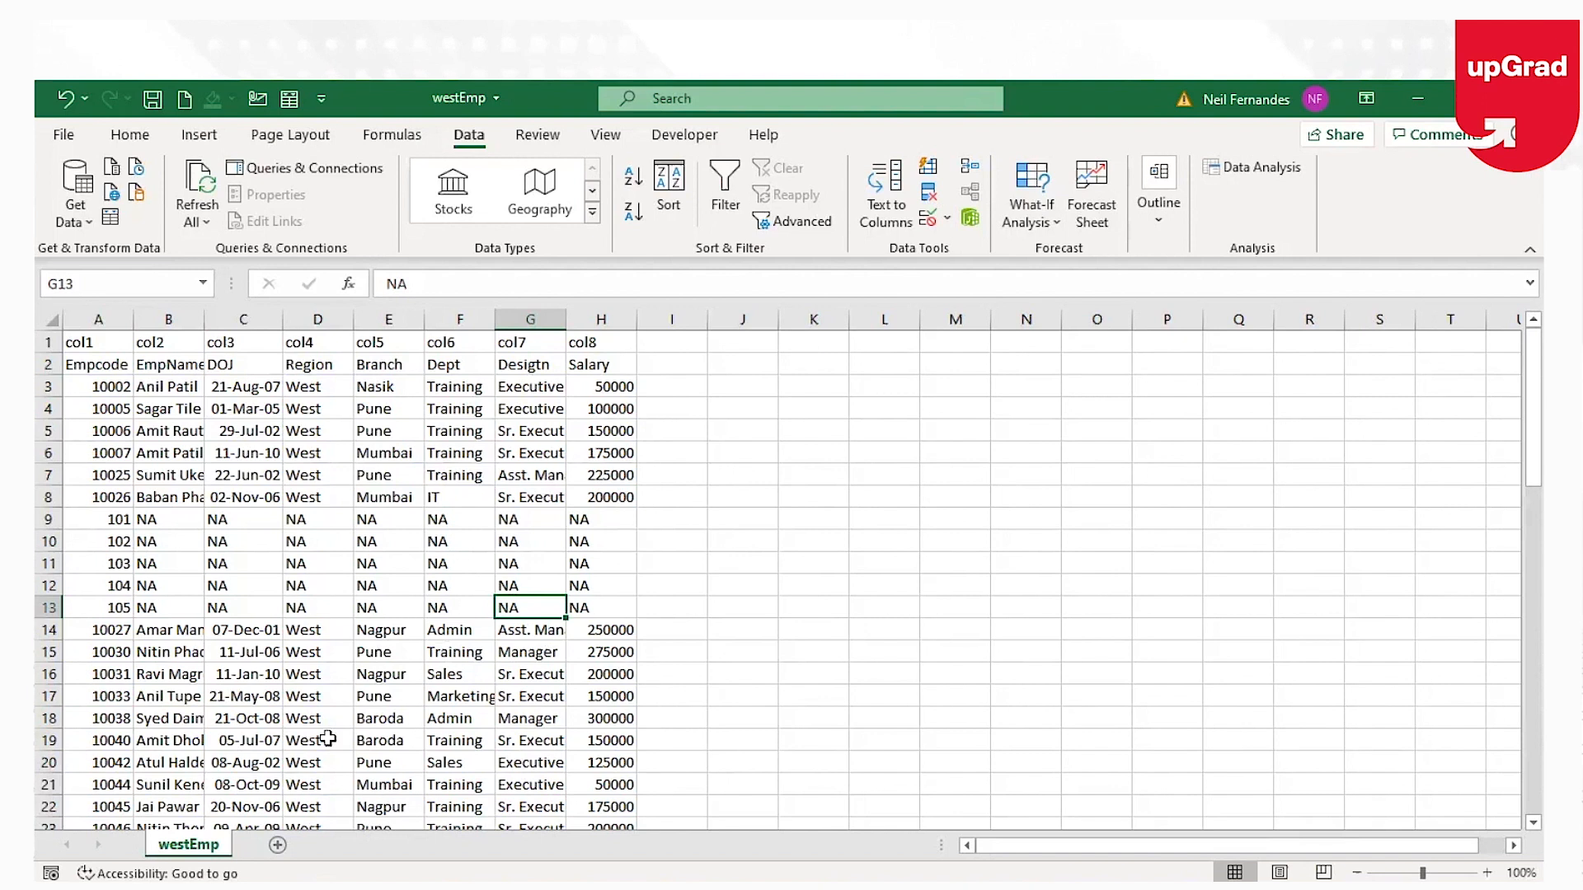
pyautogui.click(481, 559)
pyautogui.click(107, 341)
pyautogui.press('Down')
pyautogui.press('Down')
pyautogui.press('Down')
pyautogui.press('Down')
pyautogui.press('Down')
pyautogui.press('Down')
pyautogui.press('Down')
pyautogui.press('Down')
pyautogui.press('Right')
pyautogui.press('Right')
pyautogui.press('Right')
pyautogui.press('Right')
pyautogui.press('Right')
pyautogui.press('Right')
pyautogui.press('Right')
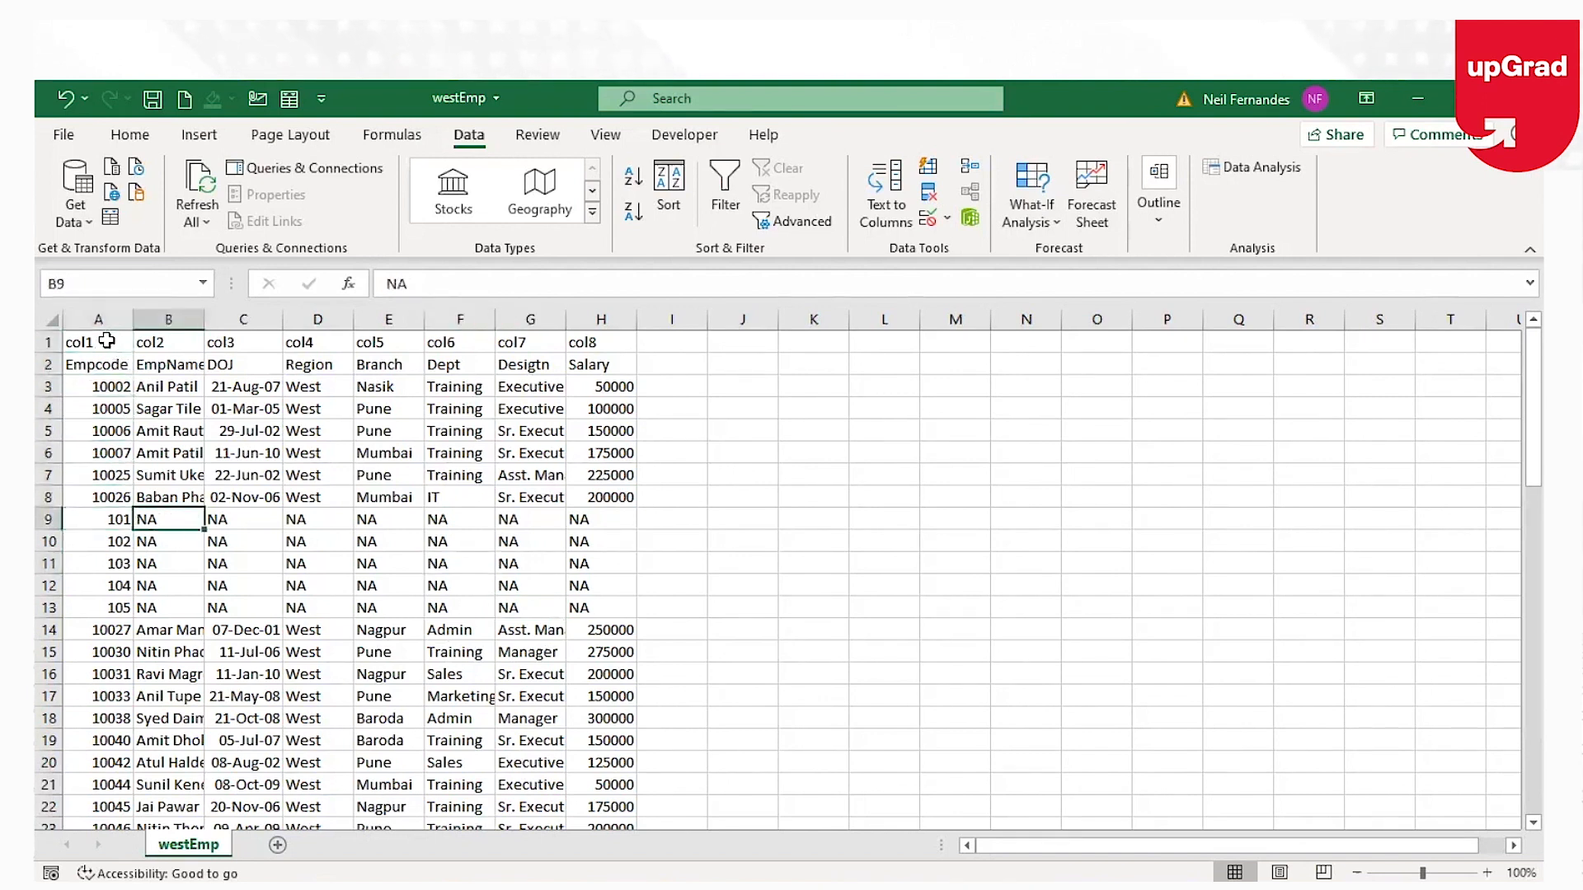
# Step: Examine the remaining westEmp employee records down to the end of the data
pyautogui.press('Down')
pyautogui.press('Down')
pyautogui.press('Down')
pyautogui.press('Down')
pyautogui.press('Down')
pyautogui.press('Down')
pyautogui.press('Down')
pyautogui.press('Down')
pyautogui.press('Down')
pyautogui.press('Down')
pyautogui.press('Down')
pyautogui.press('Down')
pyautogui.press('Down')
pyautogui.press('Down')
pyautogui.press('Down')
pyautogui.press('Down')
pyautogui.press('Down')
pyautogui.press('Down')
pyautogui.press('Down')
pyautogui.press('Down')
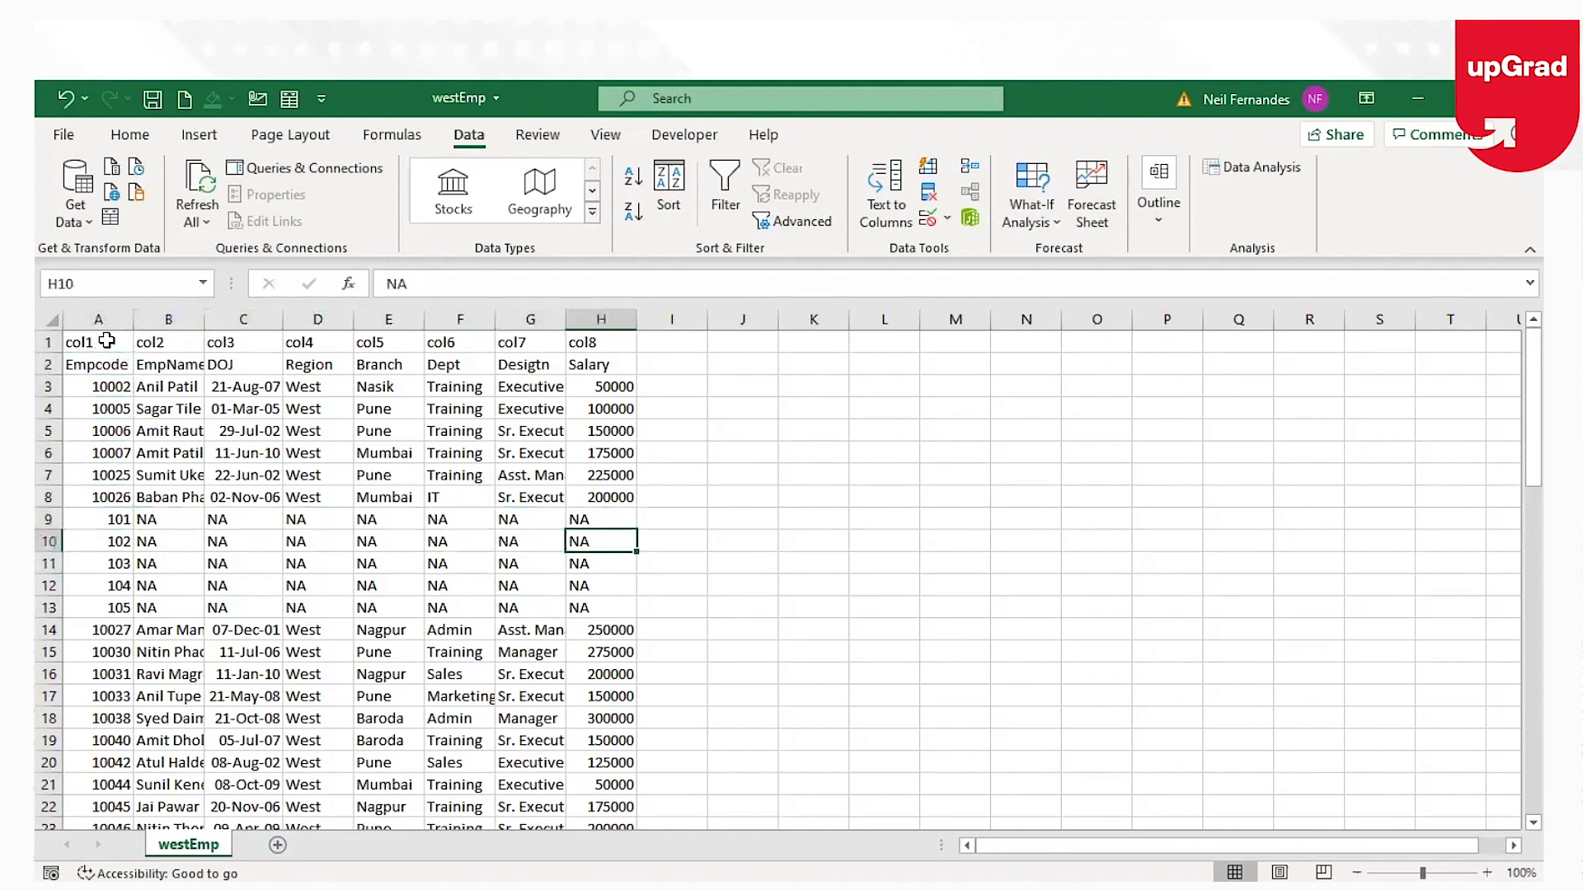
pyautogui.press('Down')
pyautogui.press('Down')
pyautogui.press('Down')
pyautogui.press('Down')
pyautogui.press('Down')
pyautogui.press('Down')
pyautogui.press('Down')
pyautogui.press('Down')
pyautogui.press('Down')
pyautogui.press('Down')
pyautogui.press('Down')
pyautogui.press('Down')
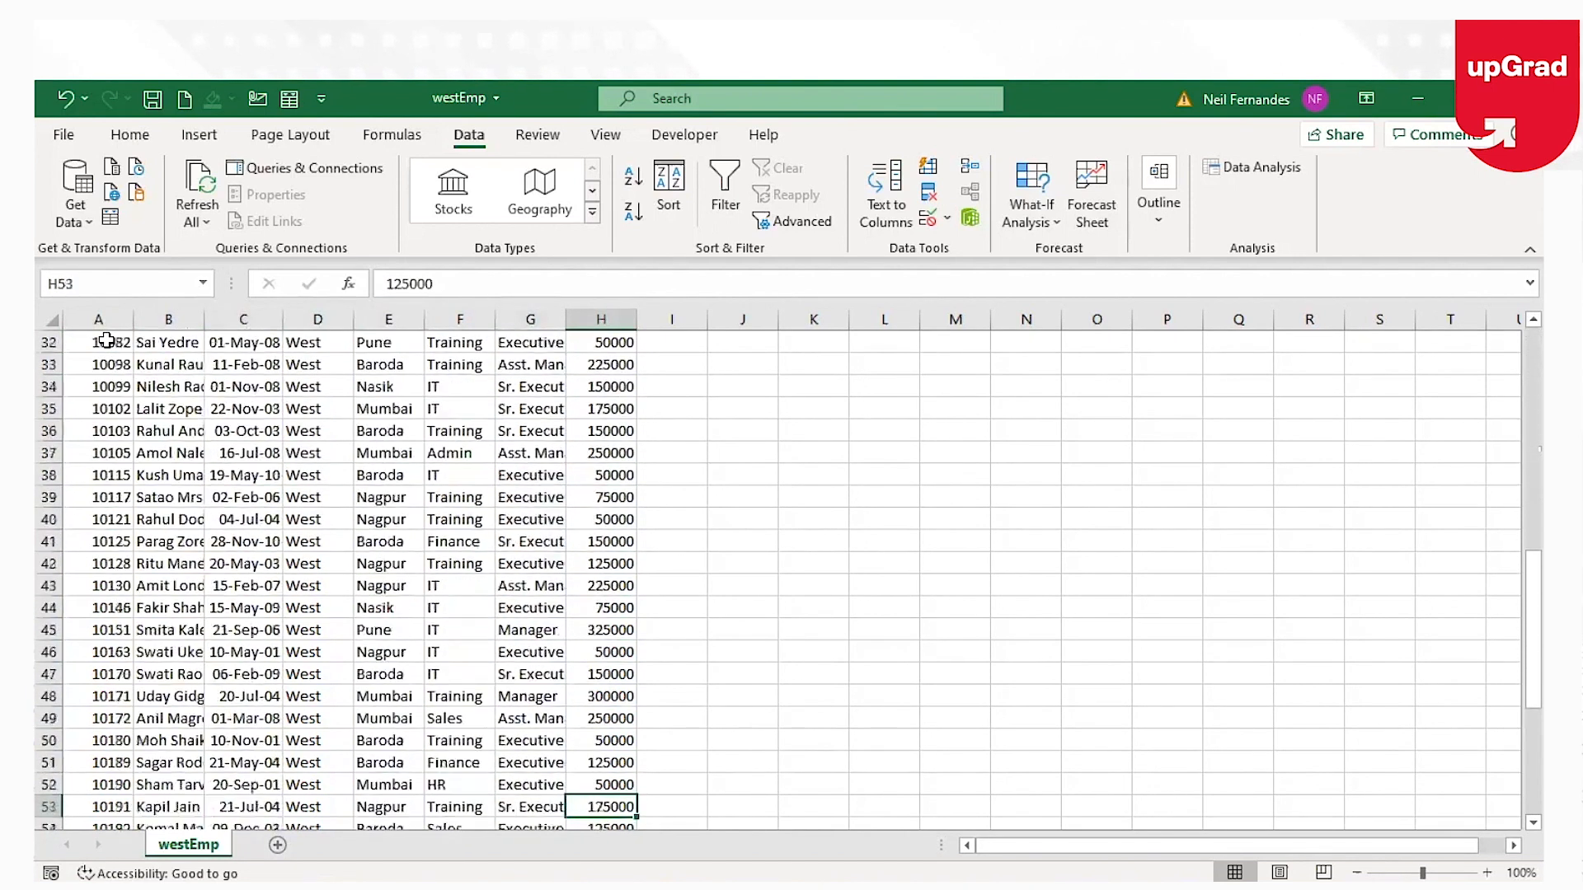
pyautogui.press('Left')
pyautogui.press('Left')
pyautogui.press('Left')
pyautogui.press('Left')
pyautogui.press('Left')
pyautogui.press('Left')
pyautogui.press('Left')
# Step: Return to the eastEmp workbook and inspect the extent of its employee table from the heading rows to the last record
pyautogui.hotkey('alt', 'Tab')
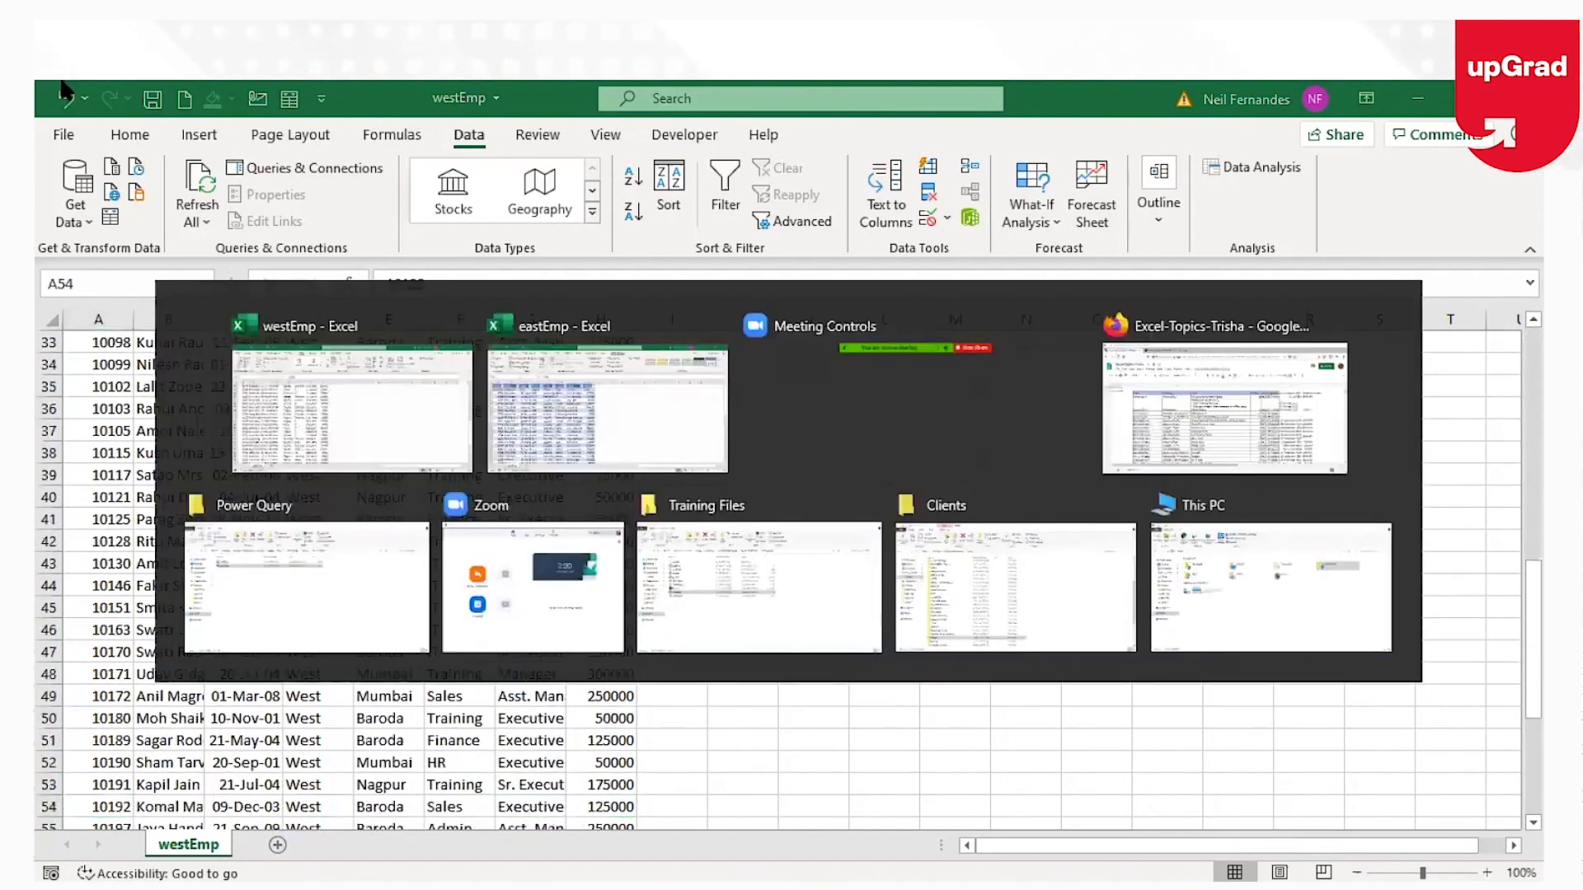
pyautogui.click(295, 372)
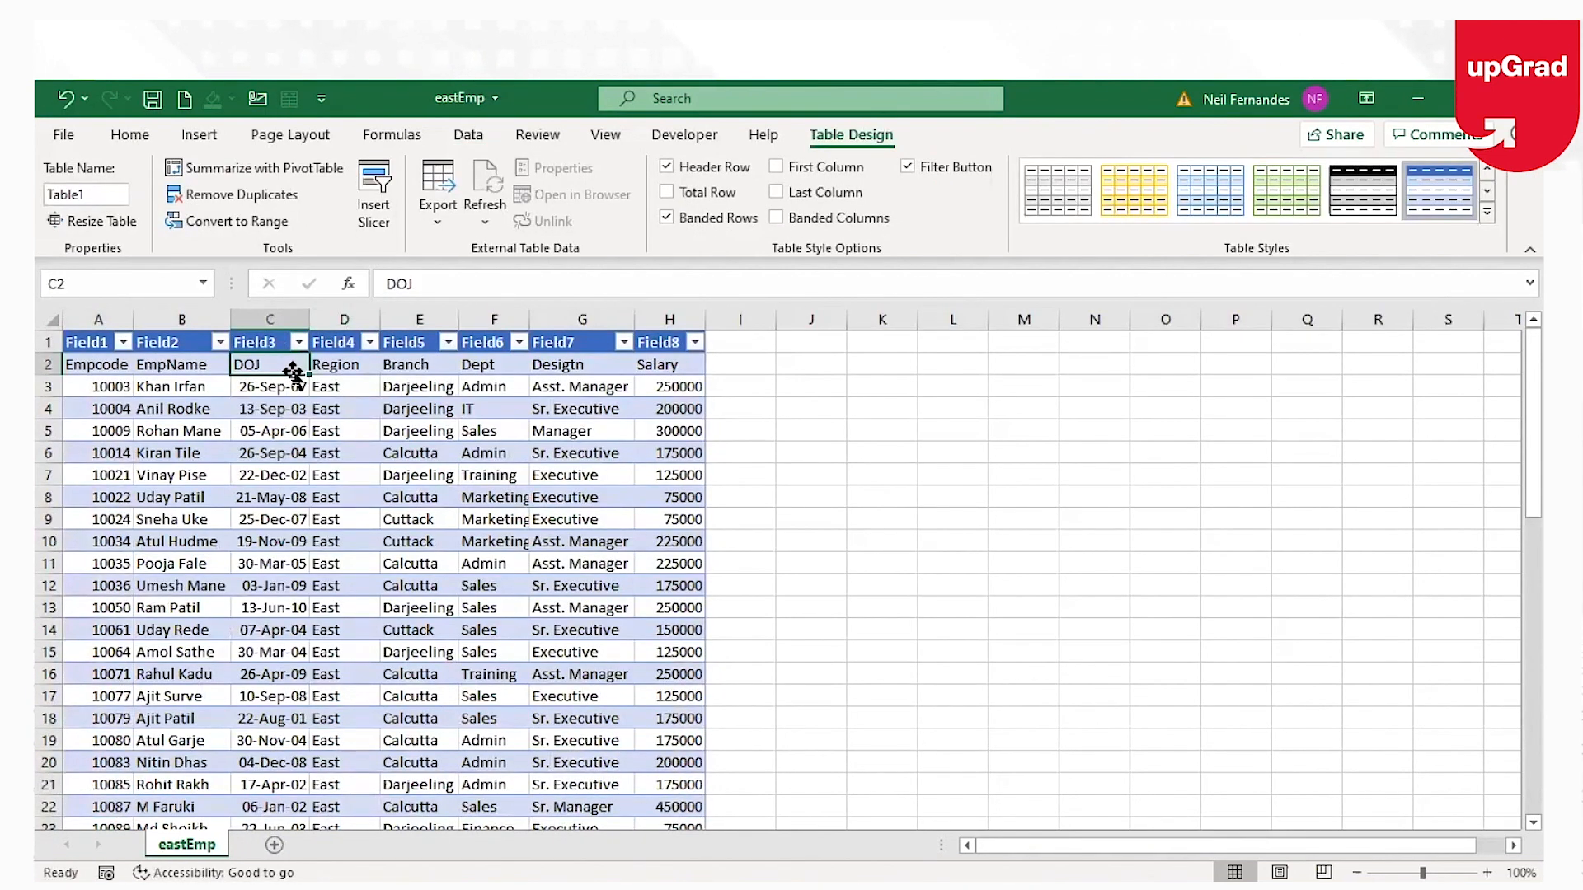
pyautogui.hotkey('ctrl', 'Down')
pyautogui.press('Left')
pyautogui.press('Left')
pyautogui.hotkey('ctrl', 'Right')
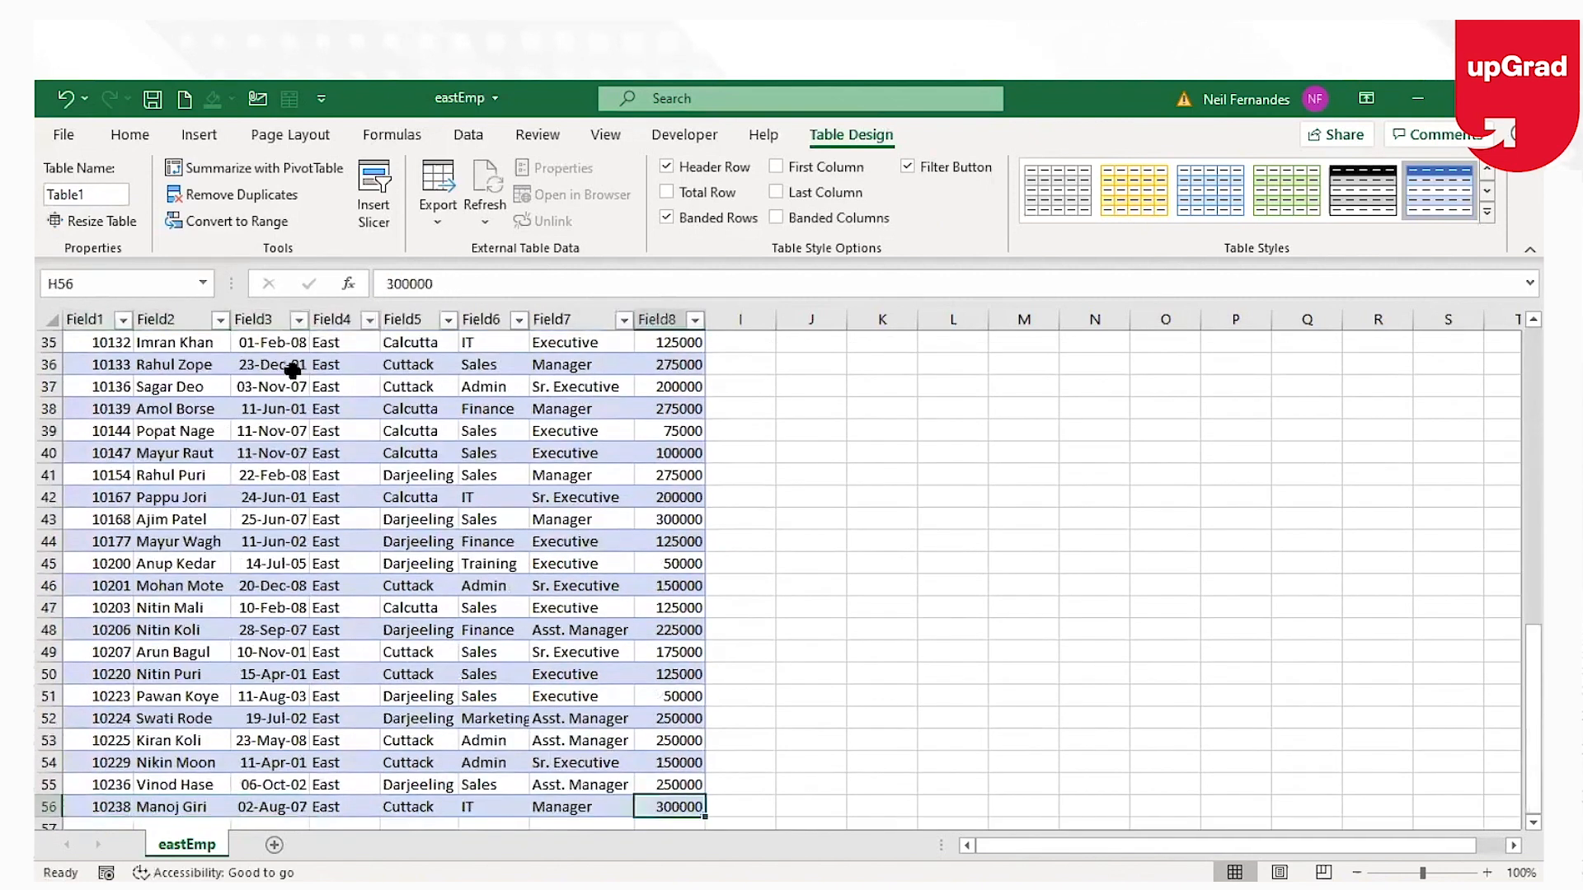
pyautogui.hotkey('ctrl', 'Up')
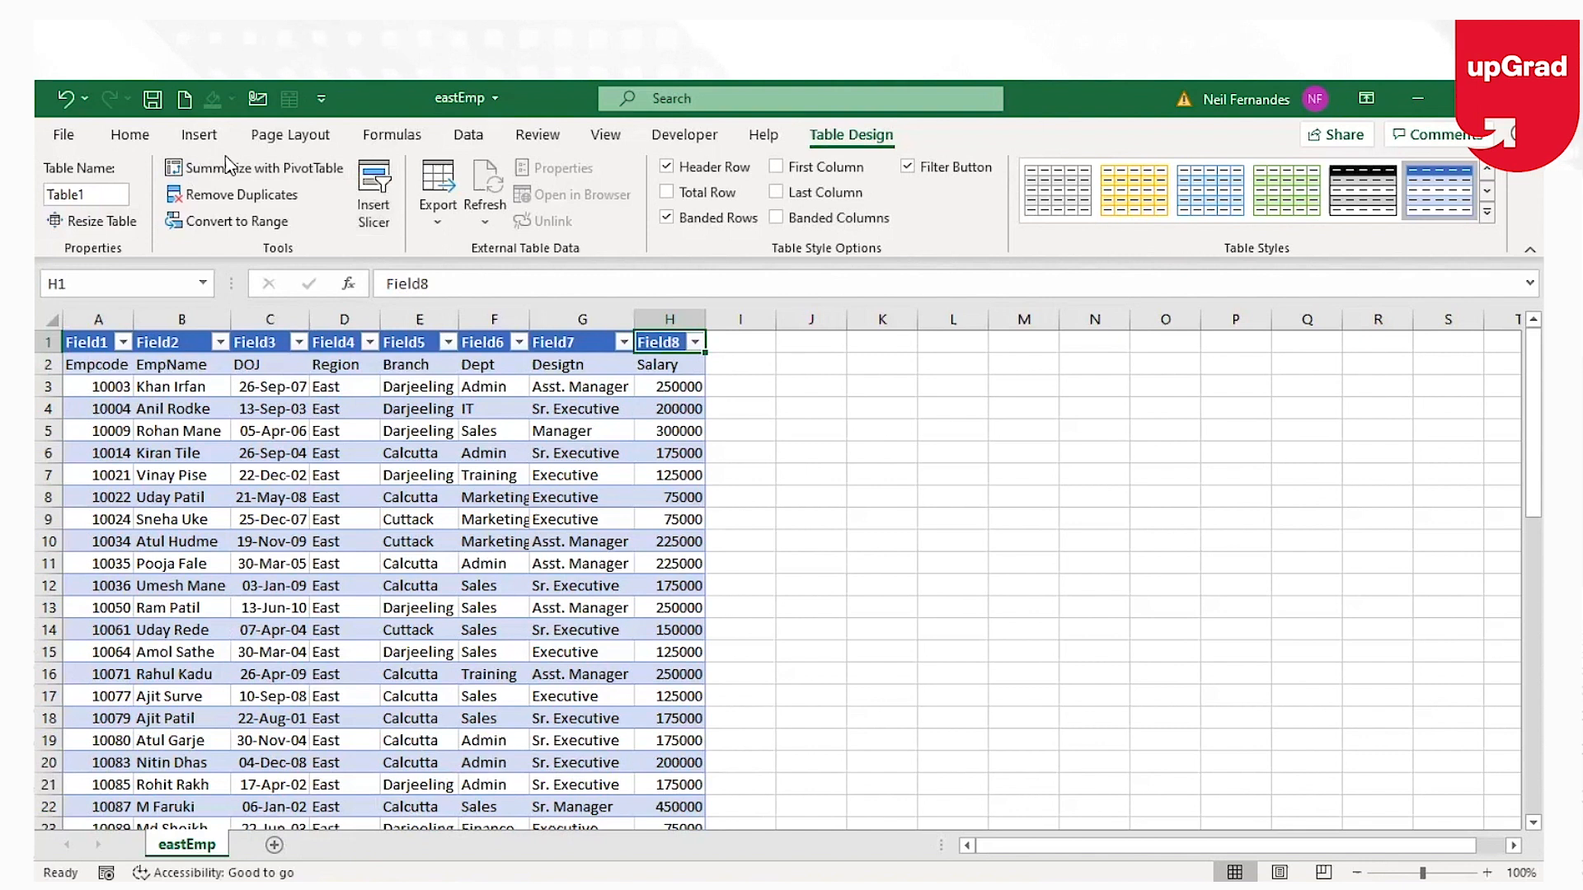
# Step: Load the eastEmp table into Power Query Editor, show the query list, and use the first row as headers
pyautogui.click(468, 134)
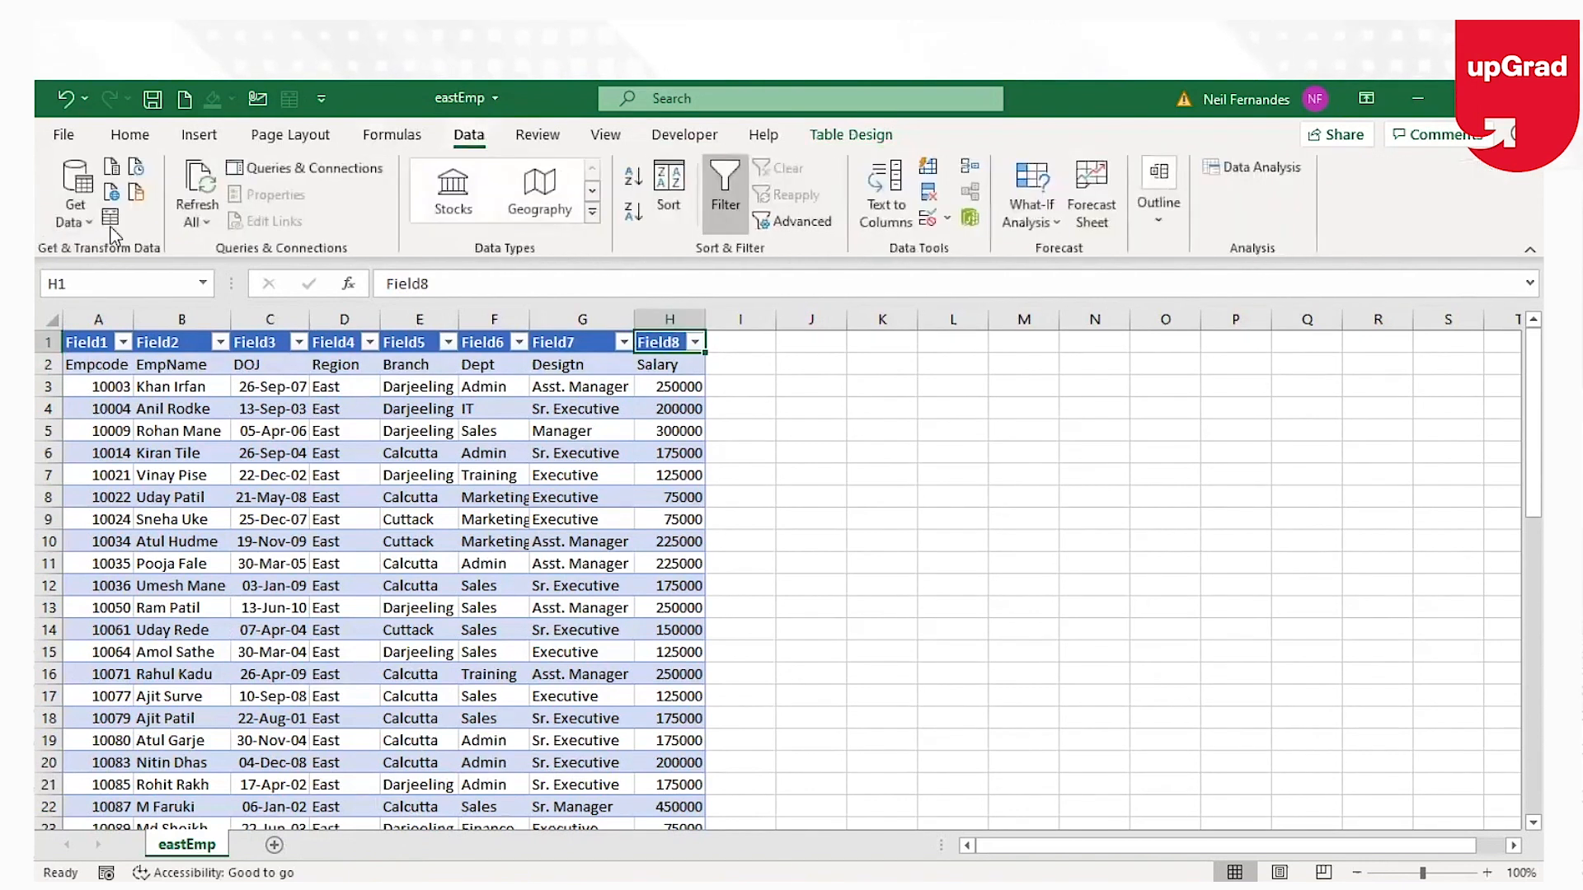
pyautogui.click(112, 216)
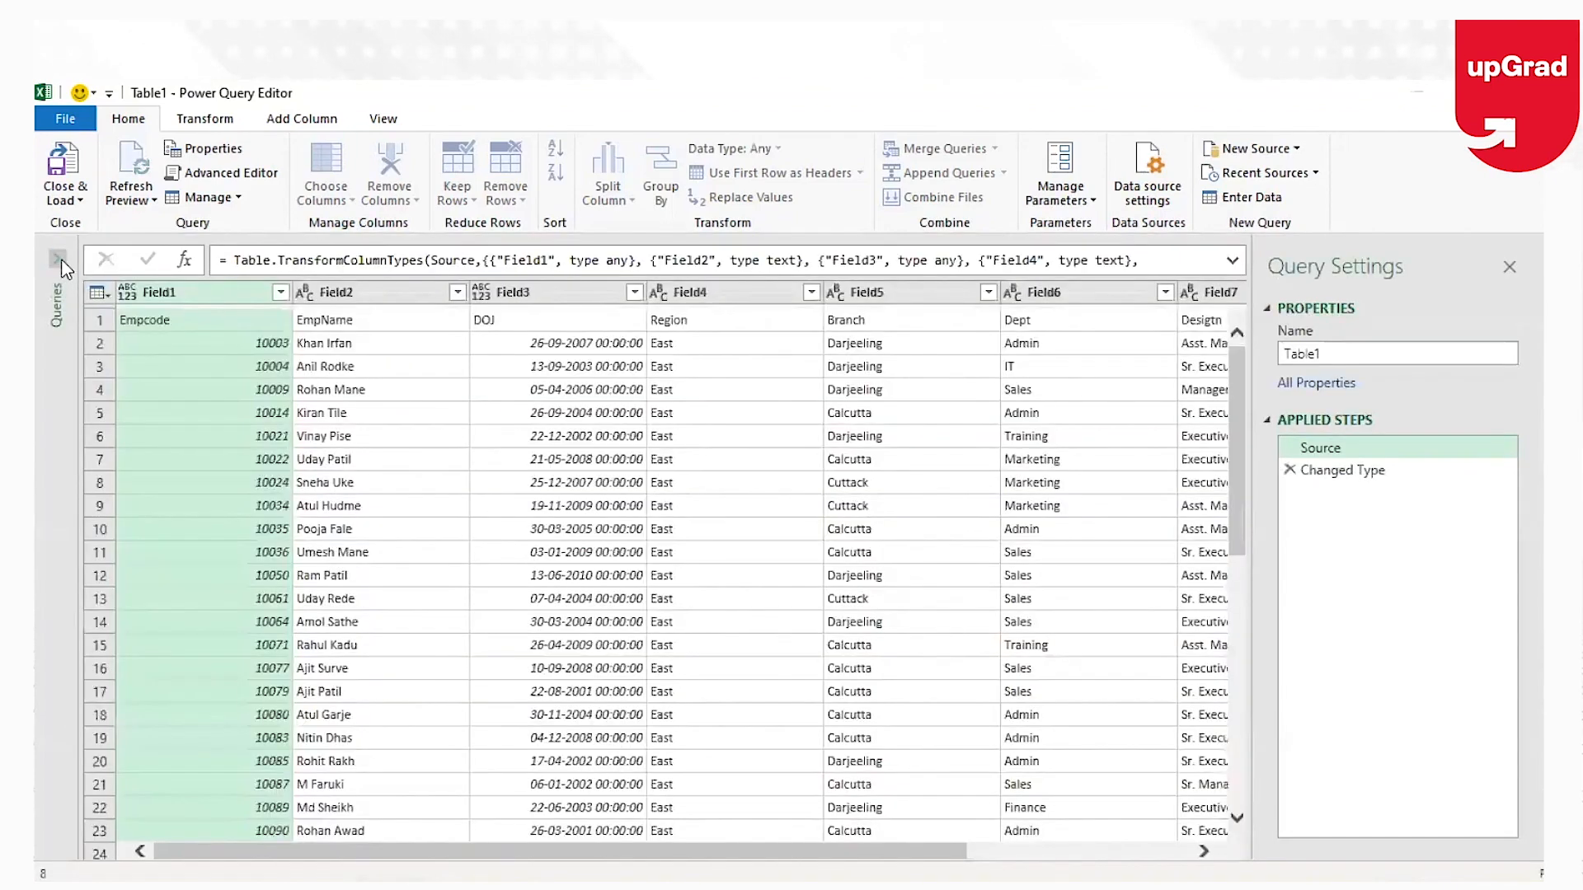
pyautogui.click(58, 260)
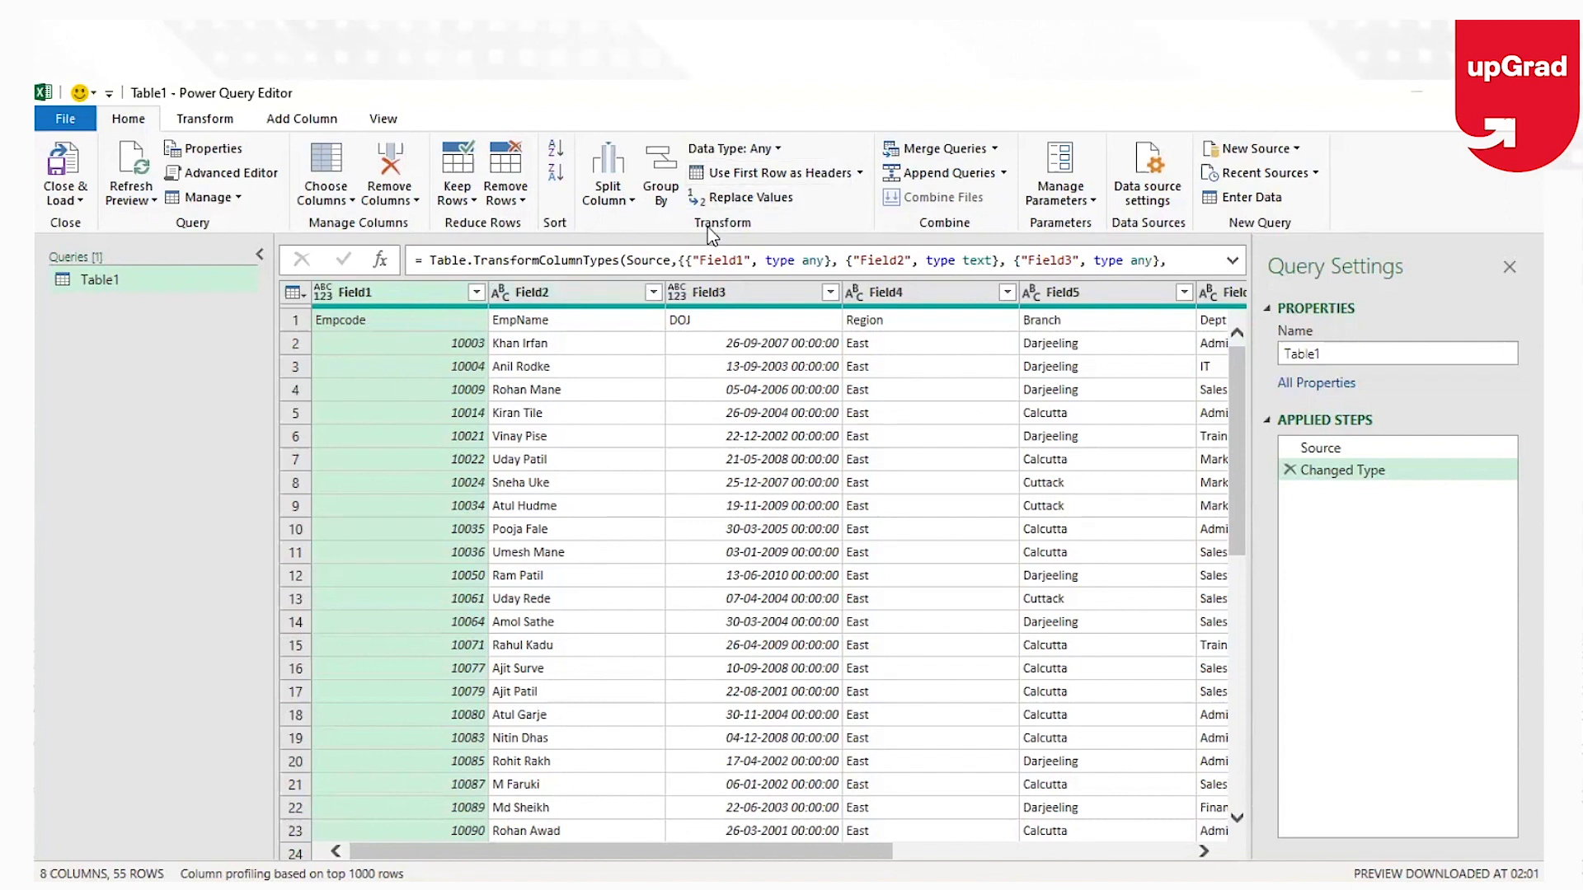
pyautogui.click(824, 173)
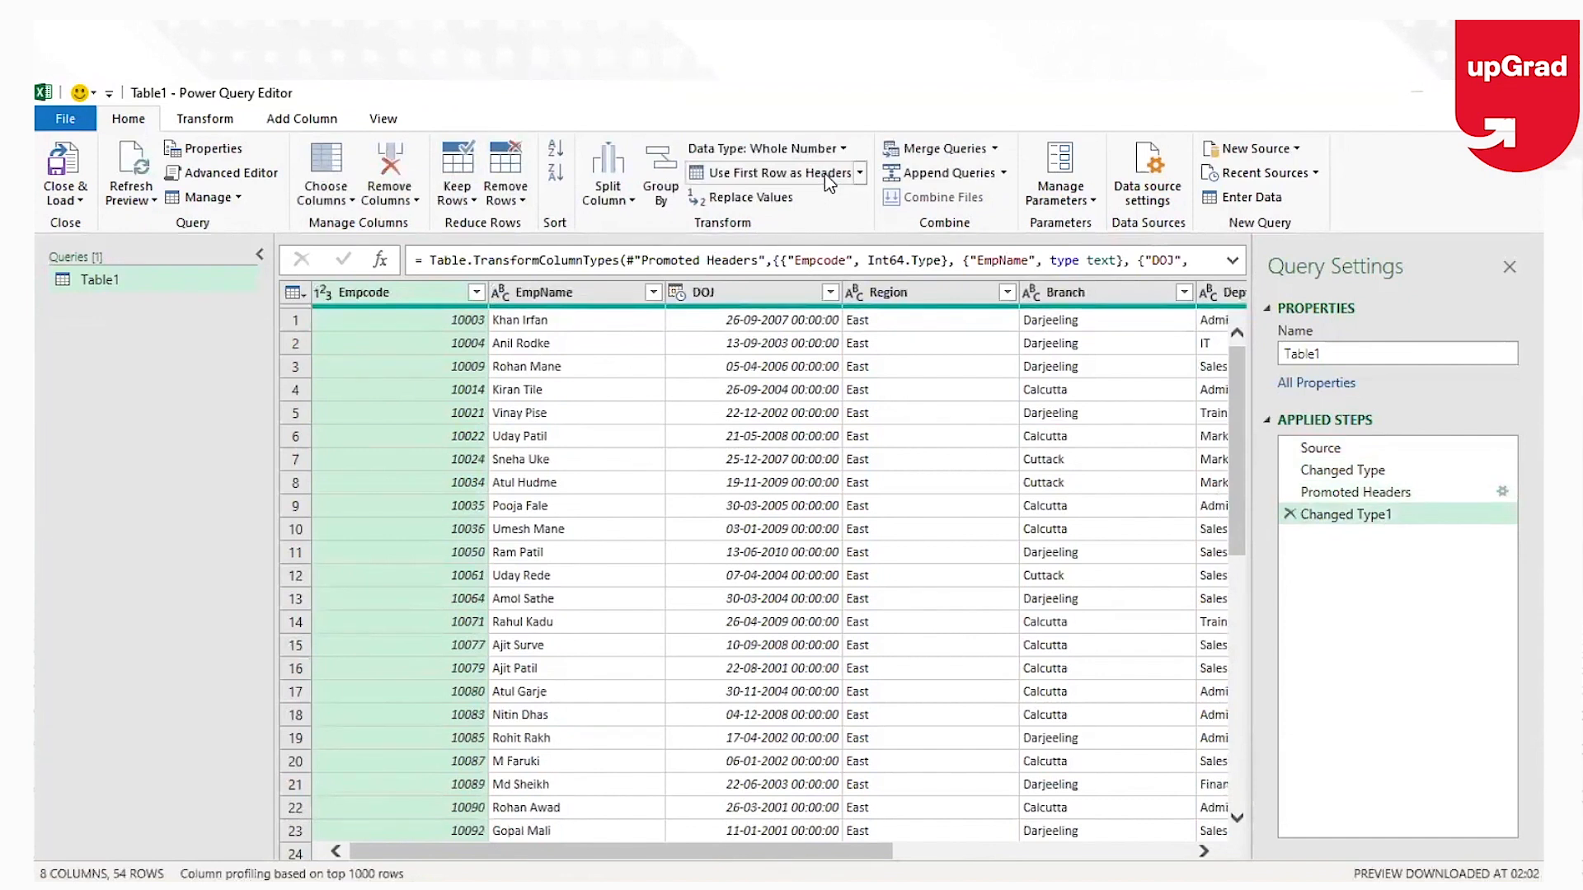
# Step: Rename the query as EastEmp
pyautogui.click(85, 202)
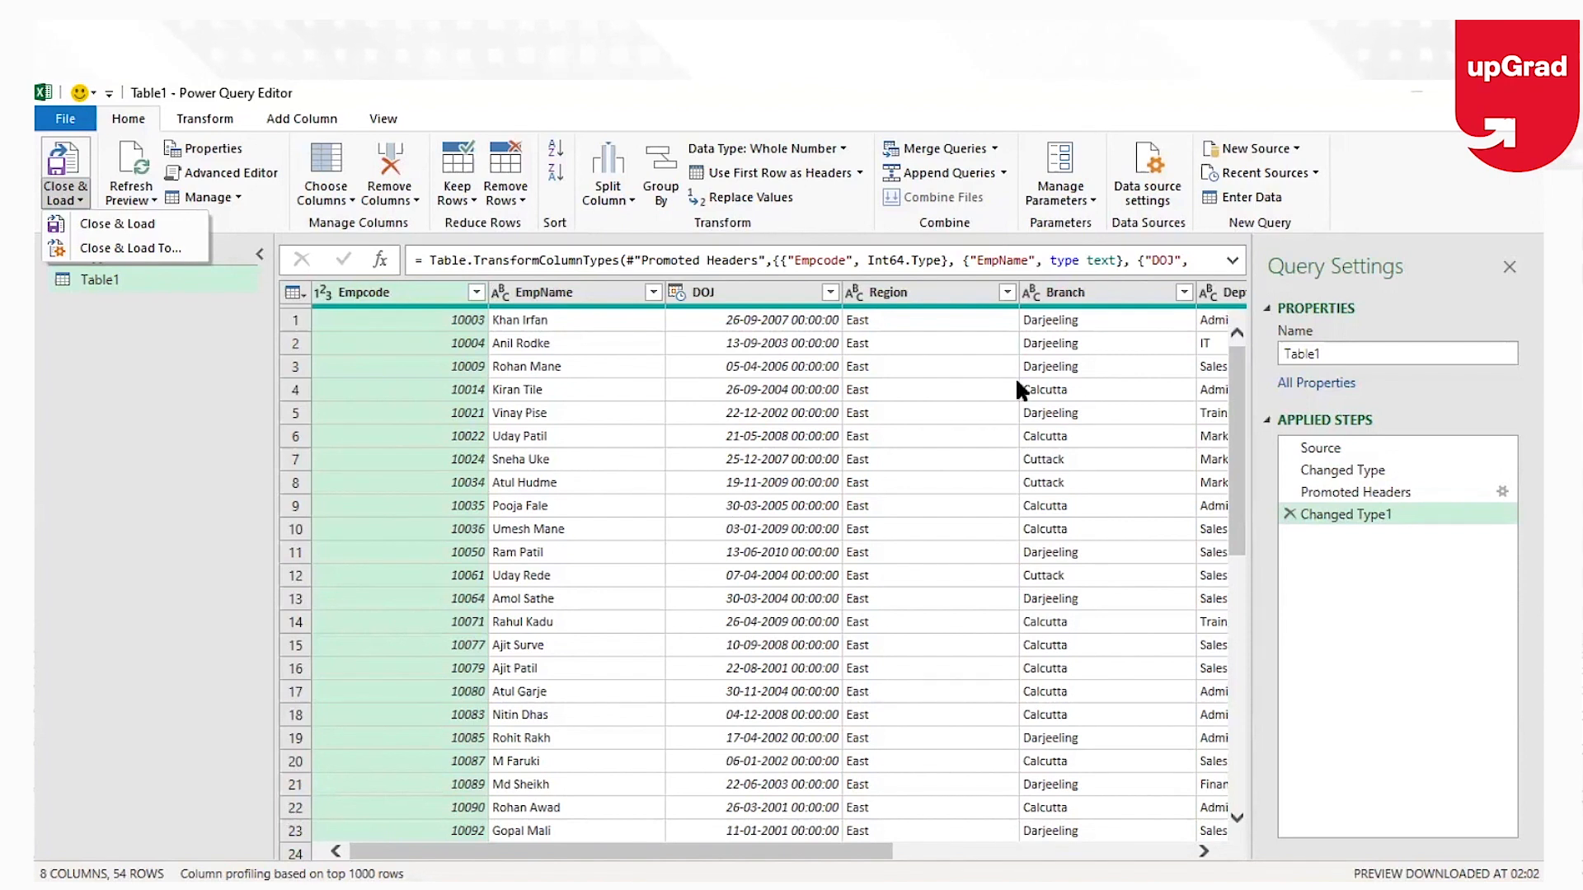
pyautogui.click(1391, 356)
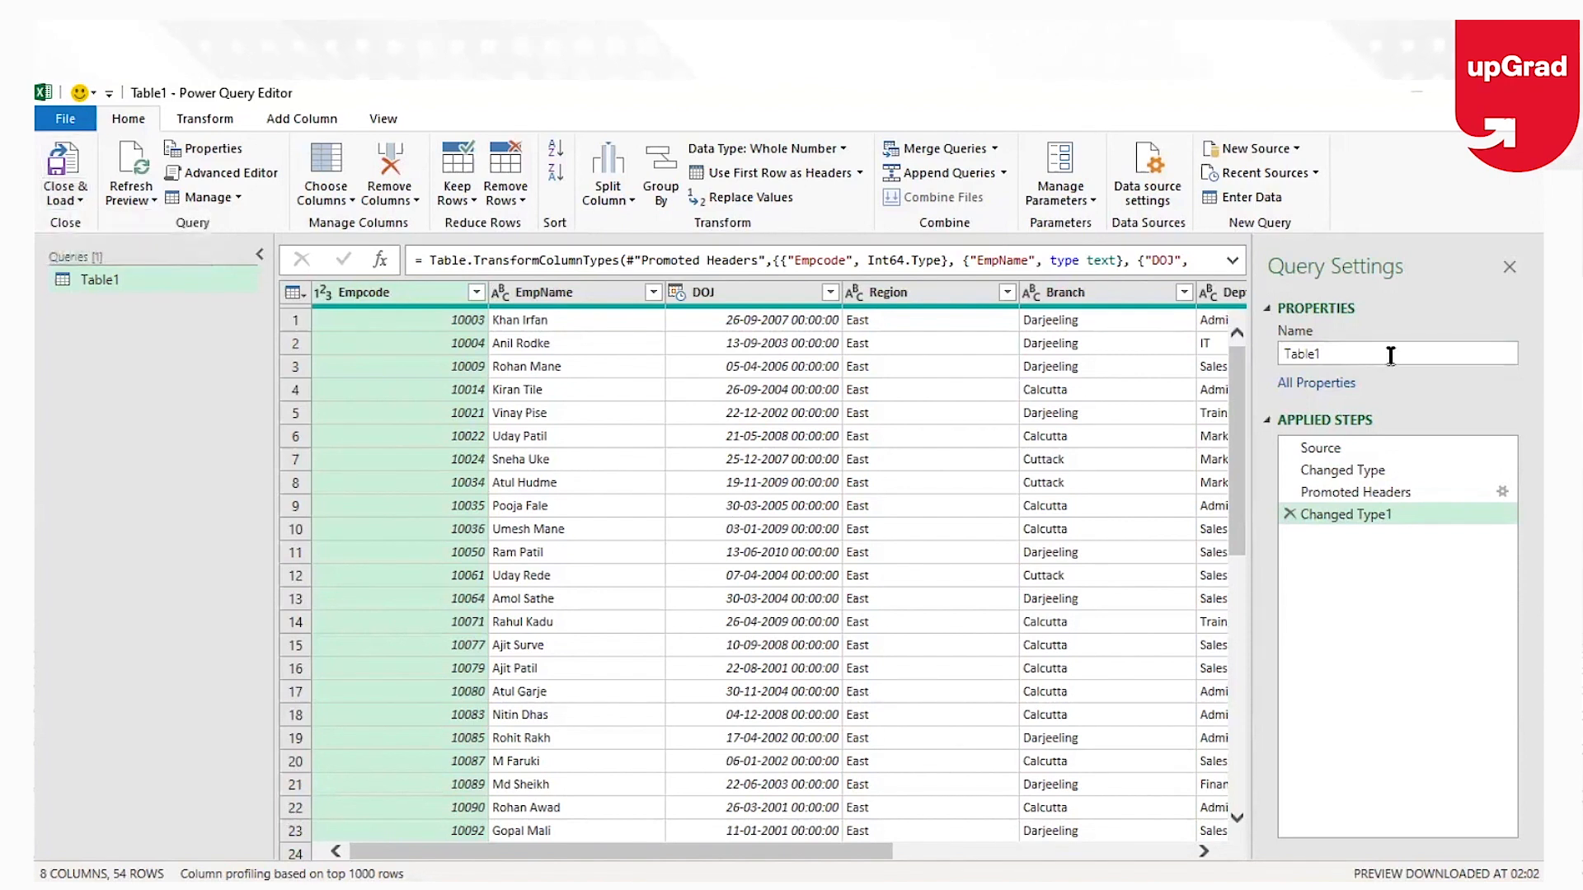
pyautogui.press('BackSpace')
pyautogui.press('BackSpace')
pyautogui.press('BackSpace')
pyautogui.press('BackSpace')
pyautogui.press('BackSpace')
pyautogui.press('BackSpace')
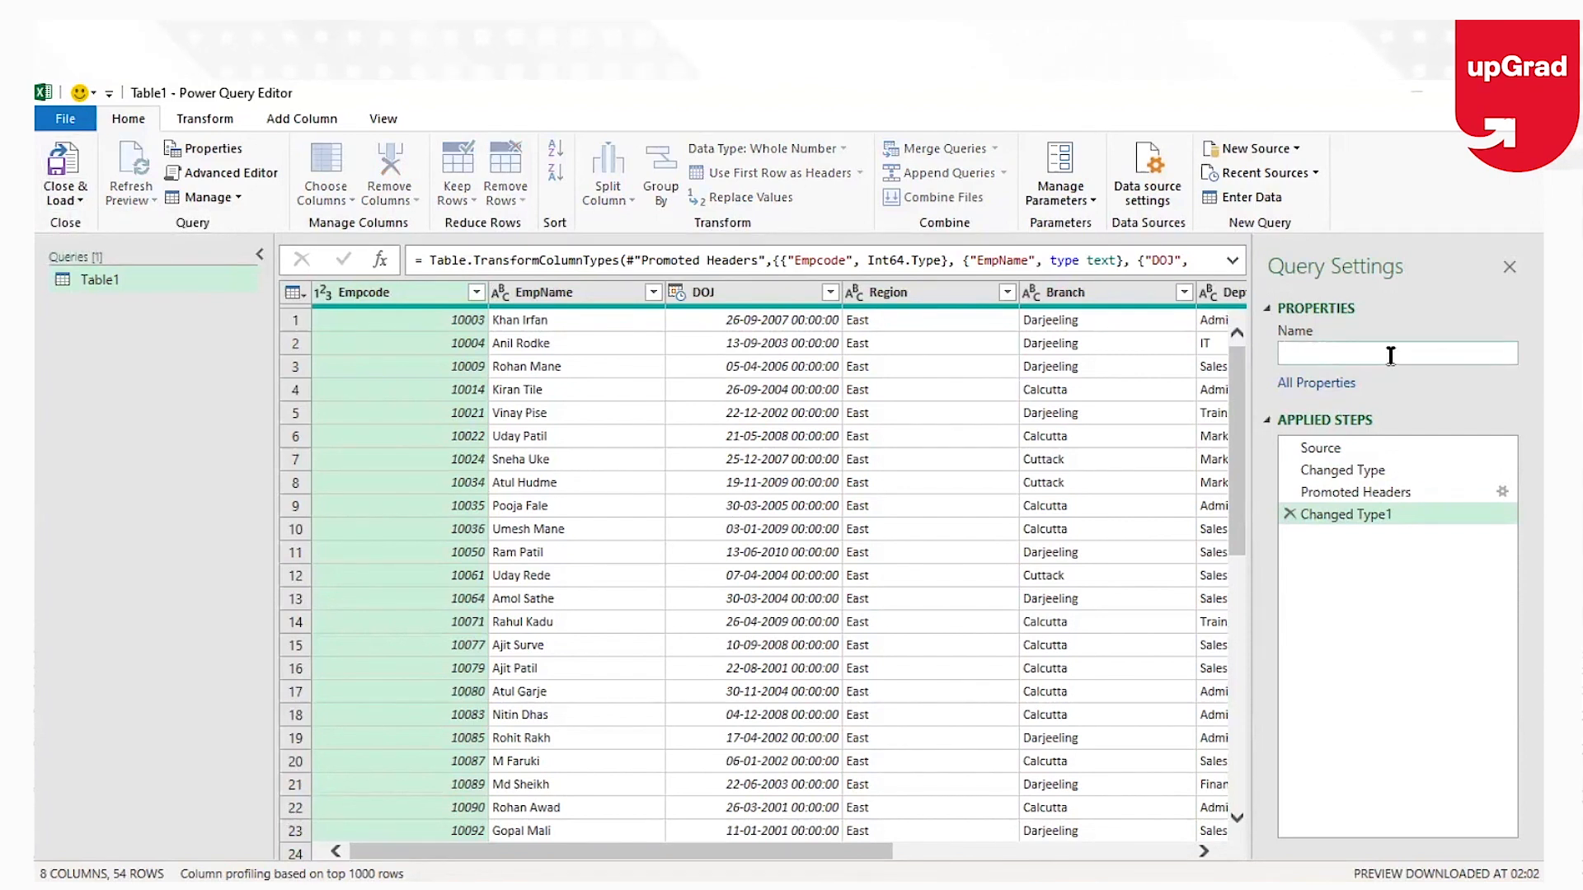
pyautogui.write('East')
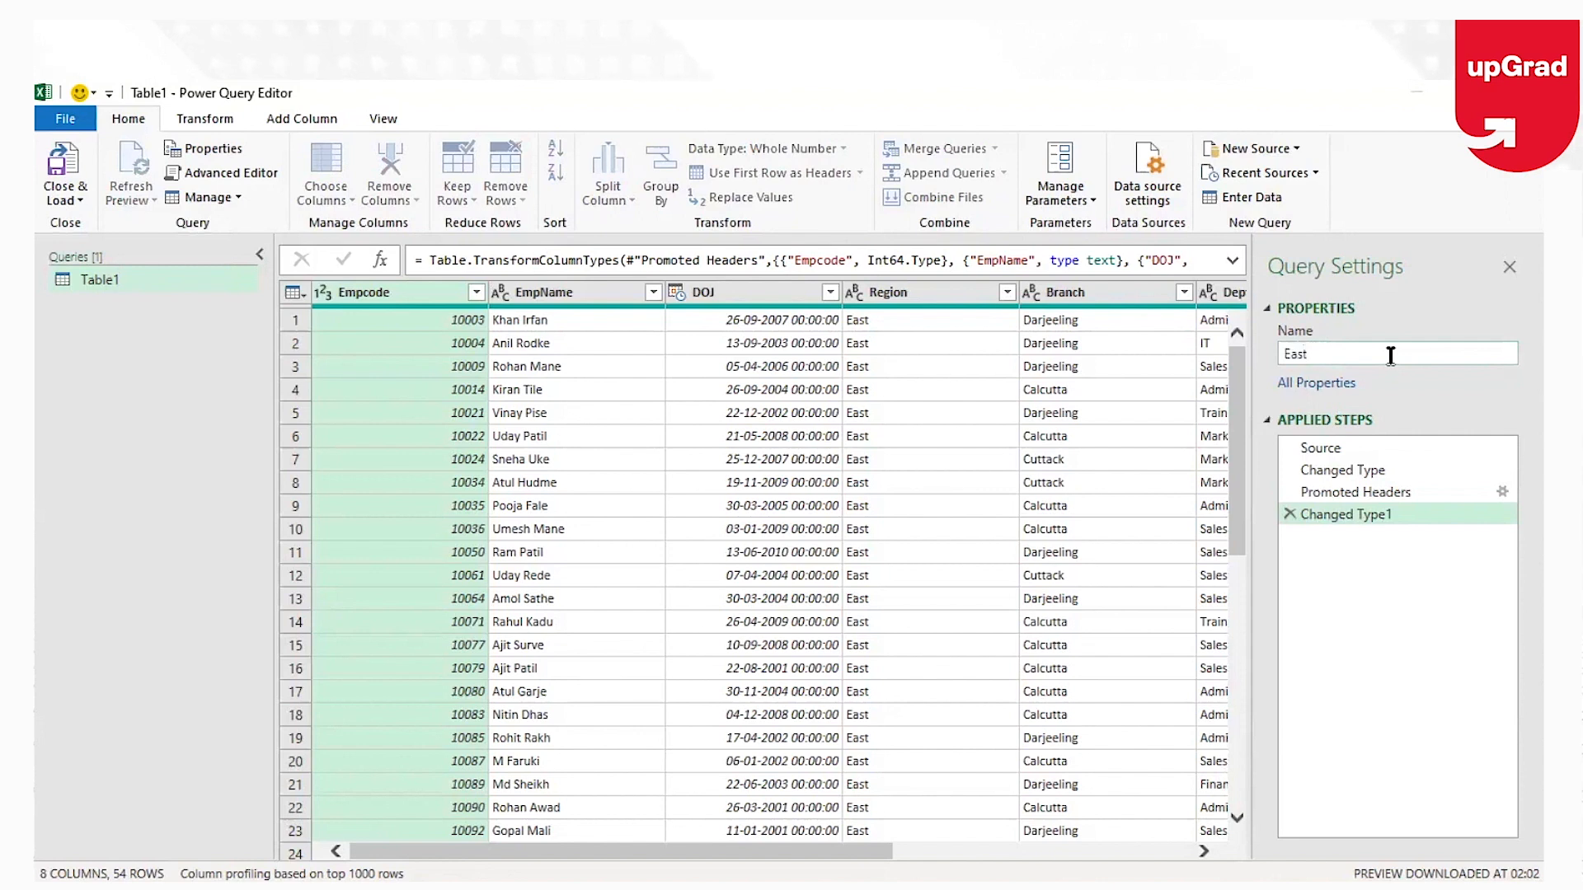
pyautogui.write('Emp')
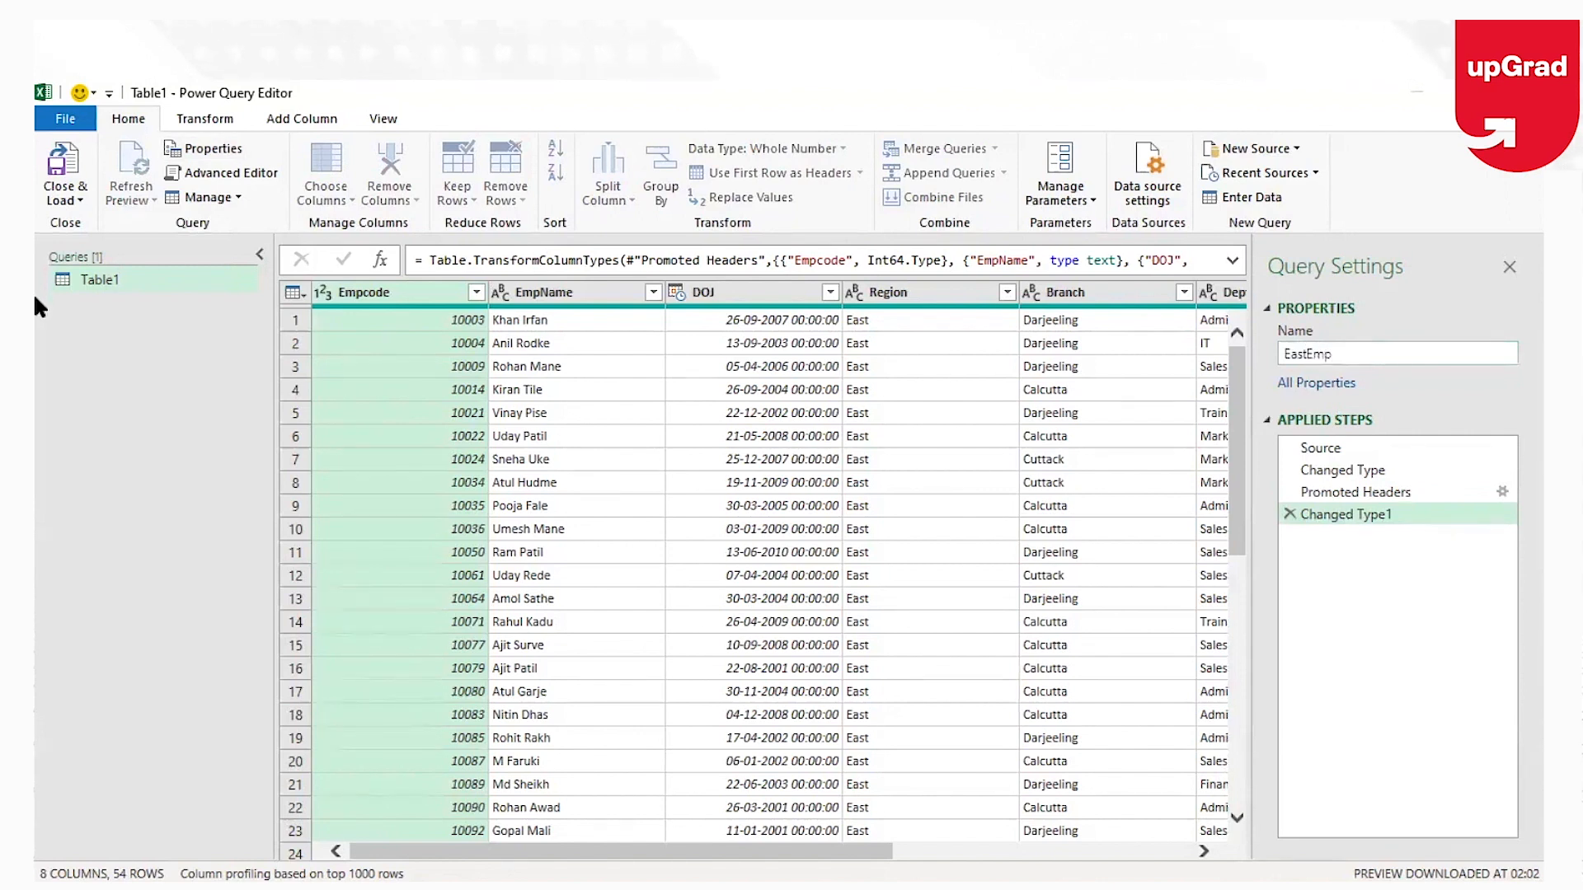
# Step: Close the editor and load the EastEmp query to the workbook as a connection only
pyautogui.click(66, 203)
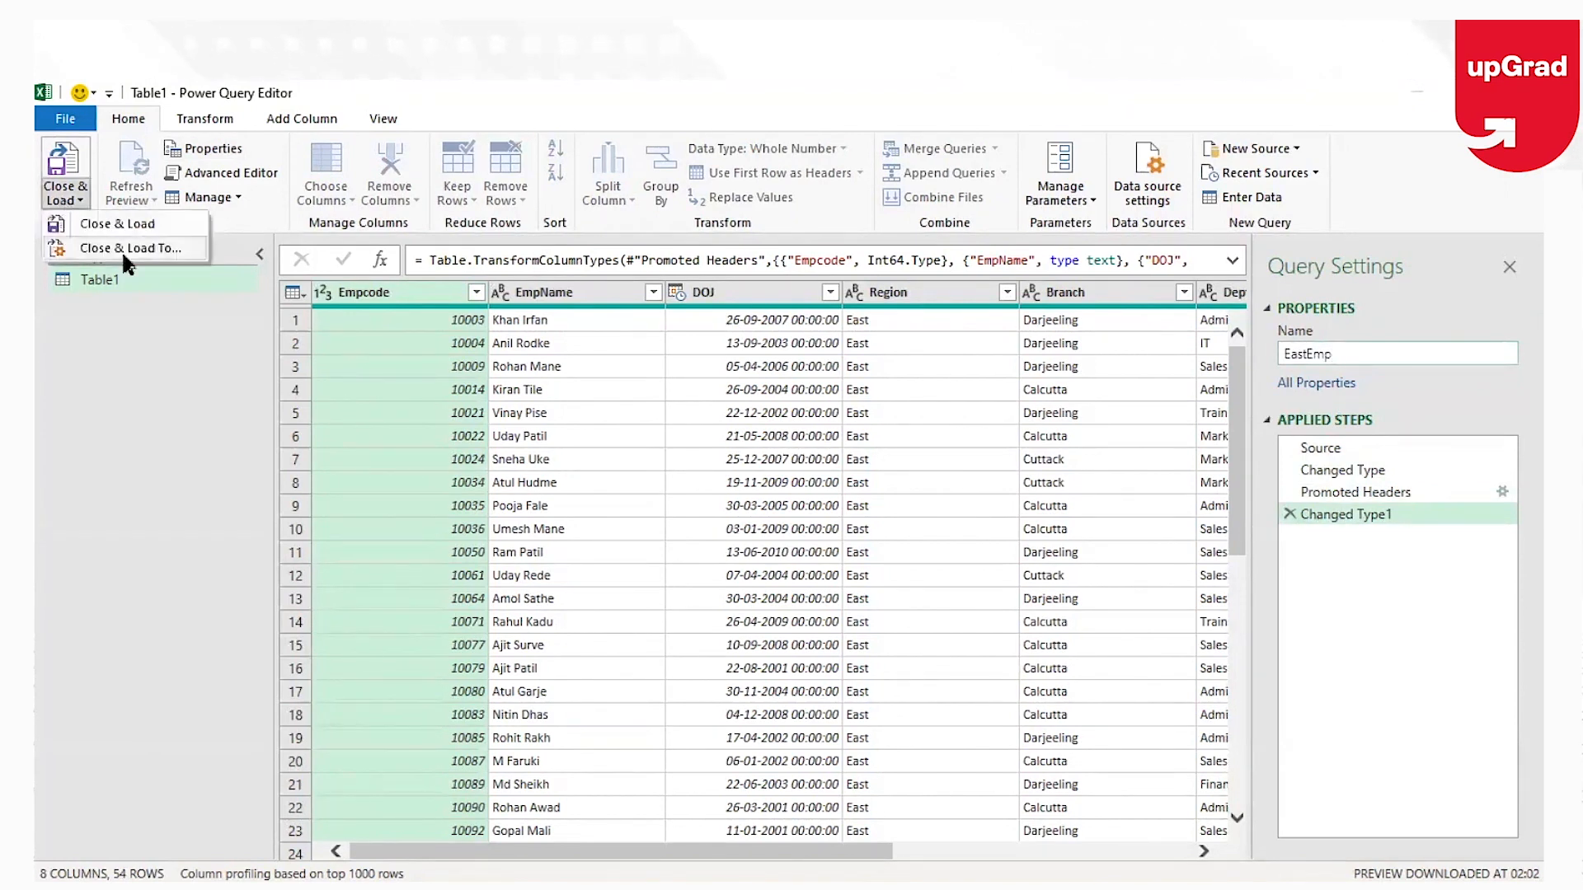
pyautogui.click(122, 259)
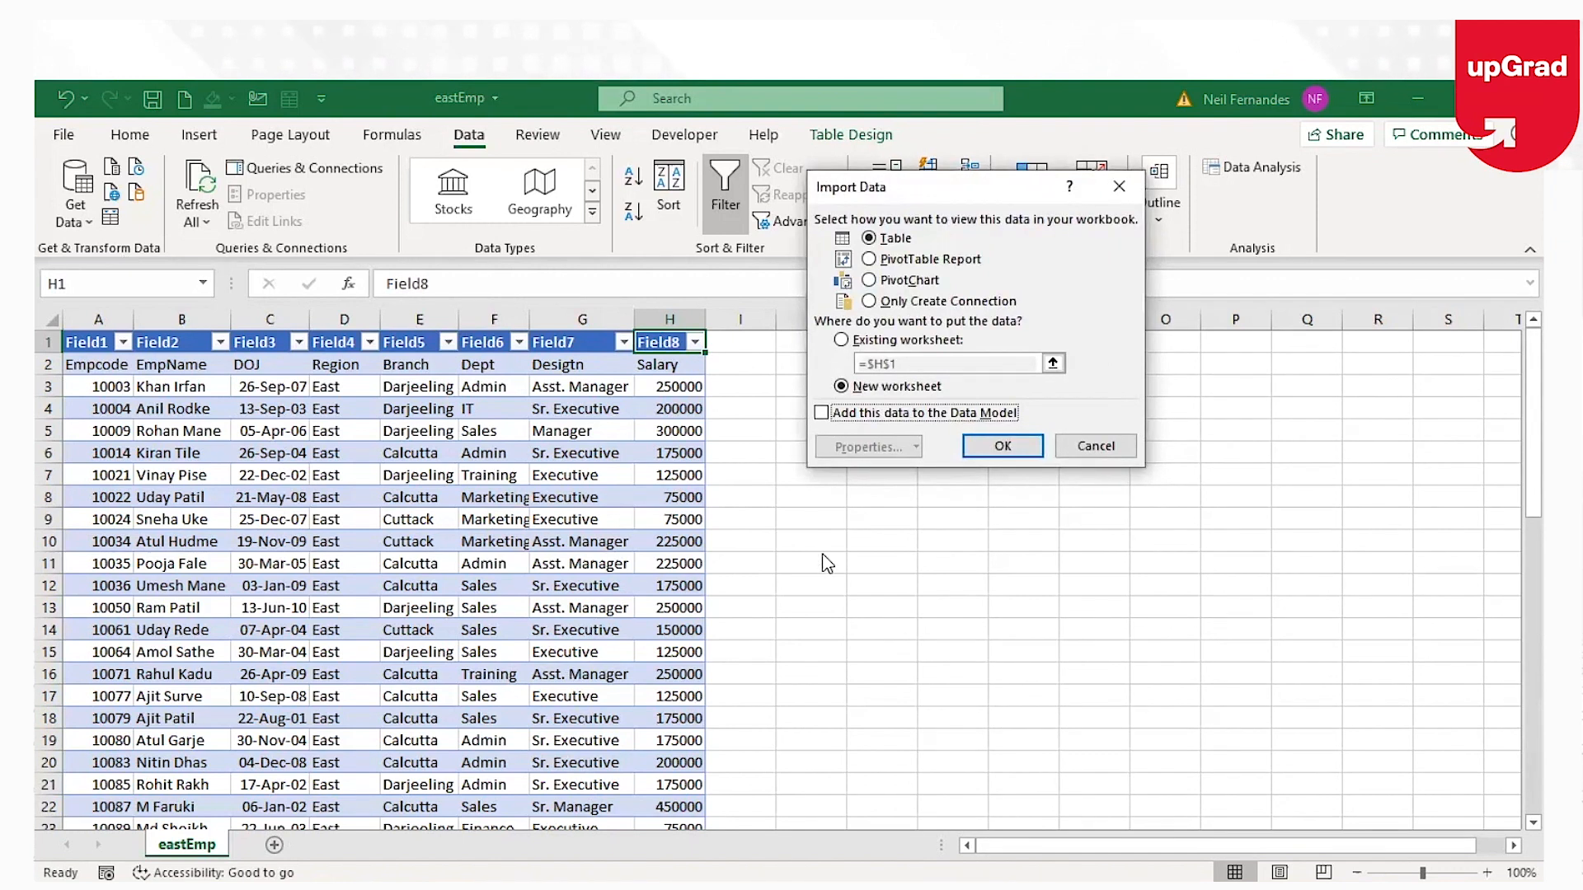
pyautogui.click(871, 303)
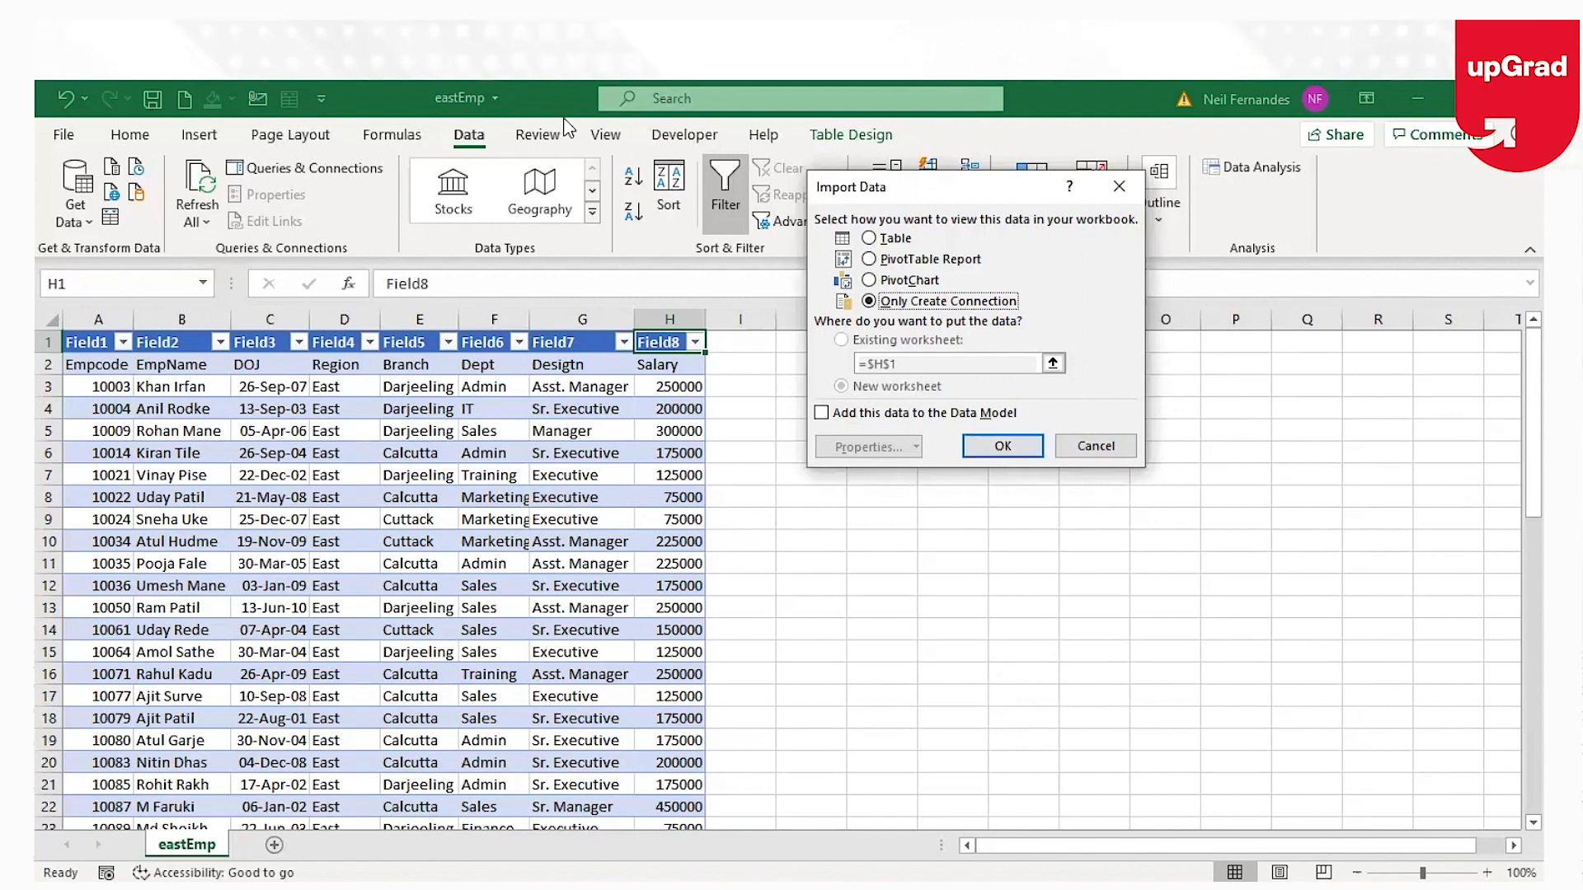
pyautogui.click(1002, 445)
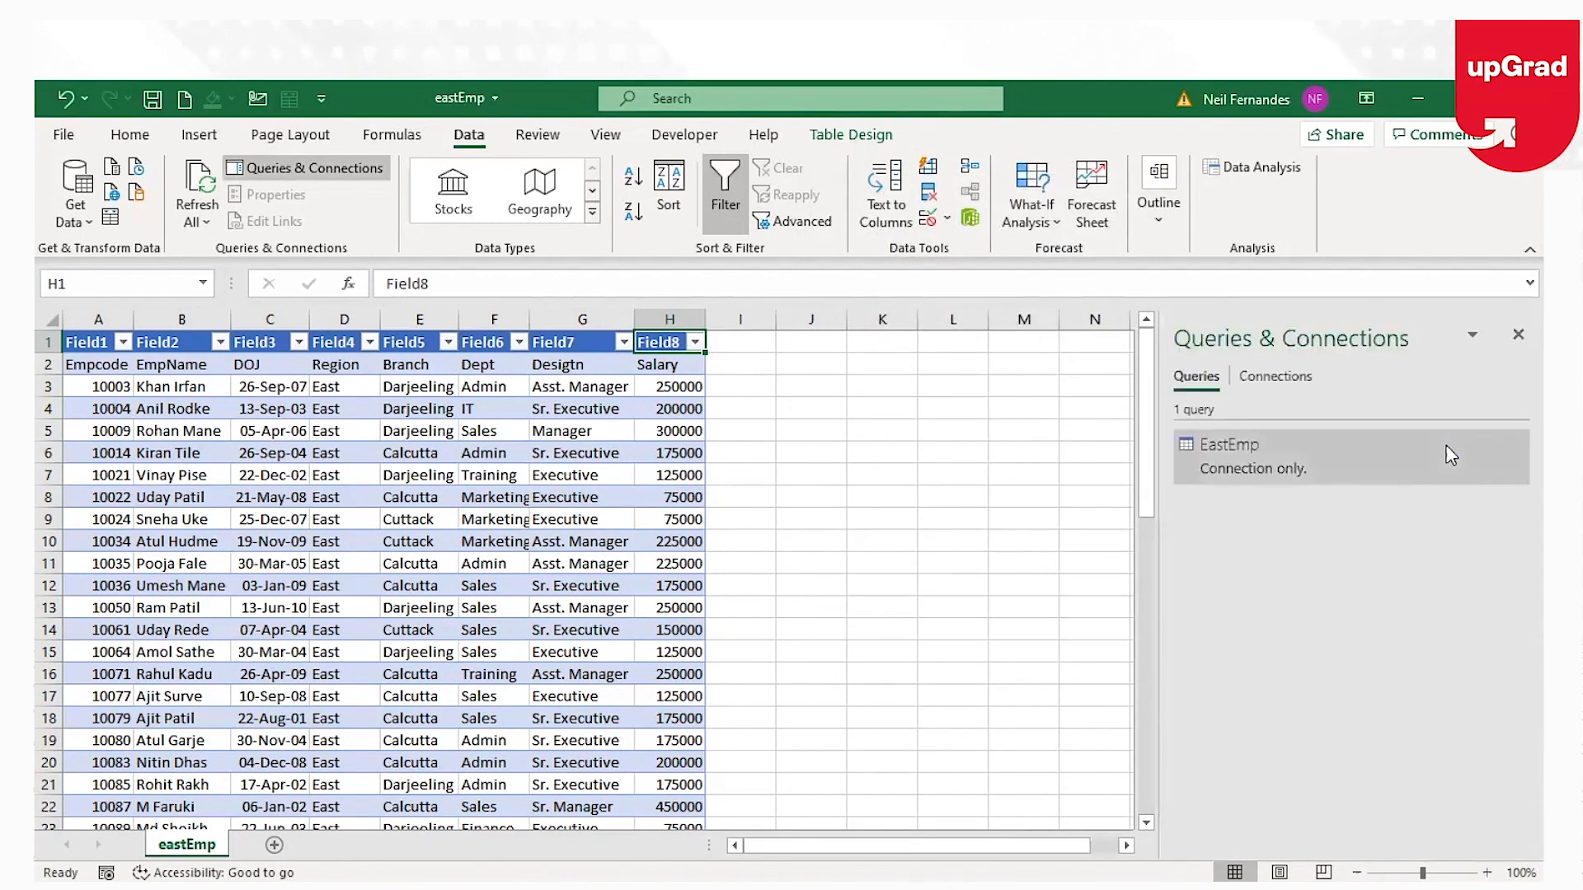
# Step: Switch from the eastEmp workbook to the westEmp workbook
pyautogui.click(535, 460)
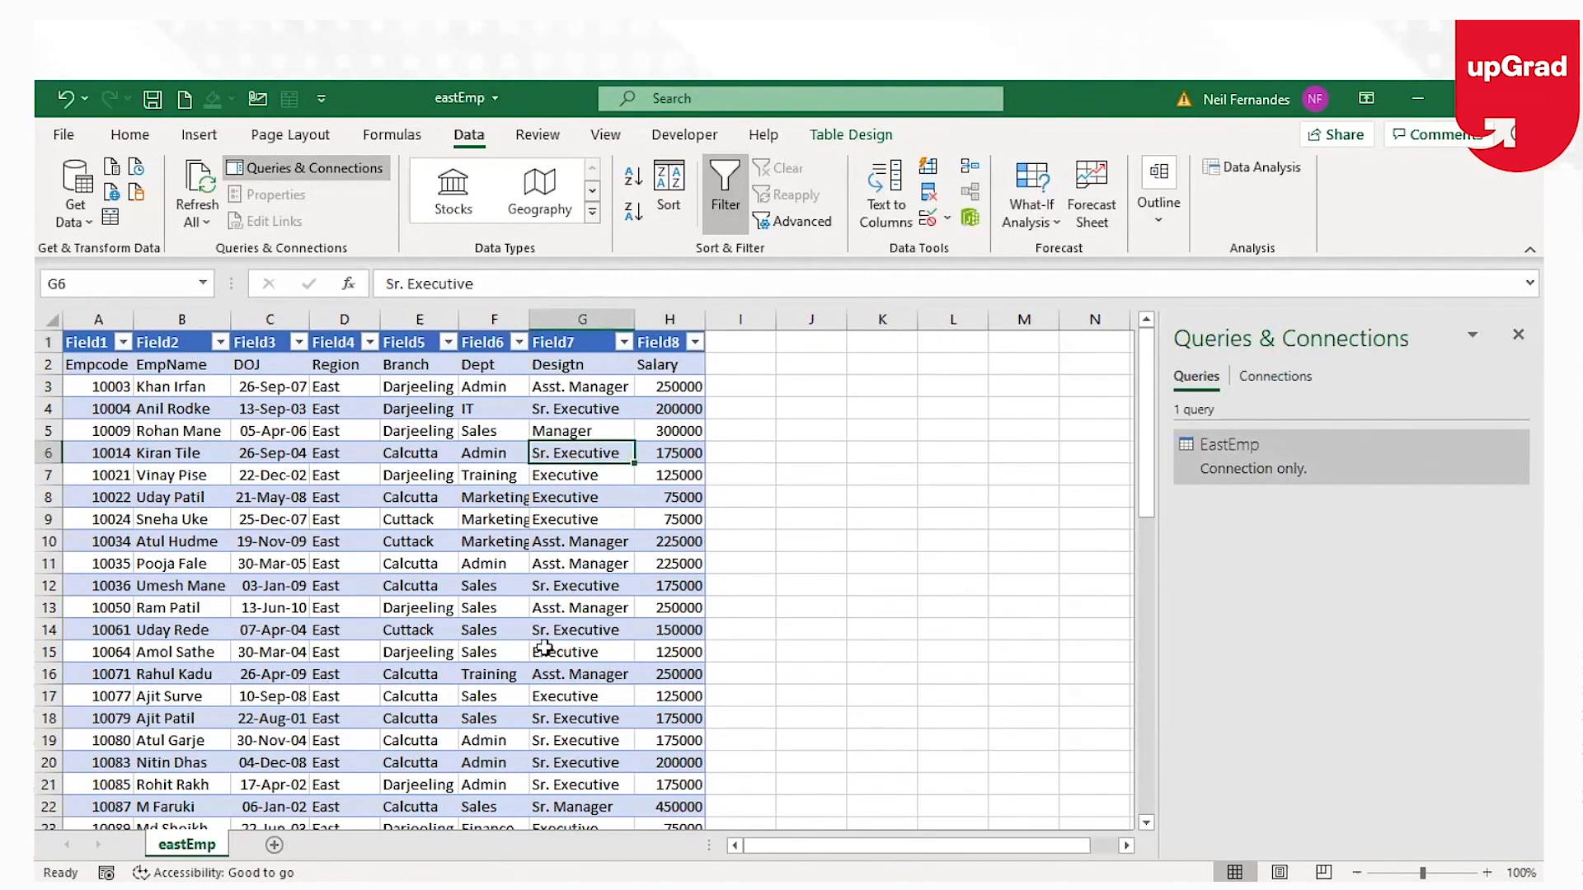
pyautogui.hotkey('alt', 'Tab')
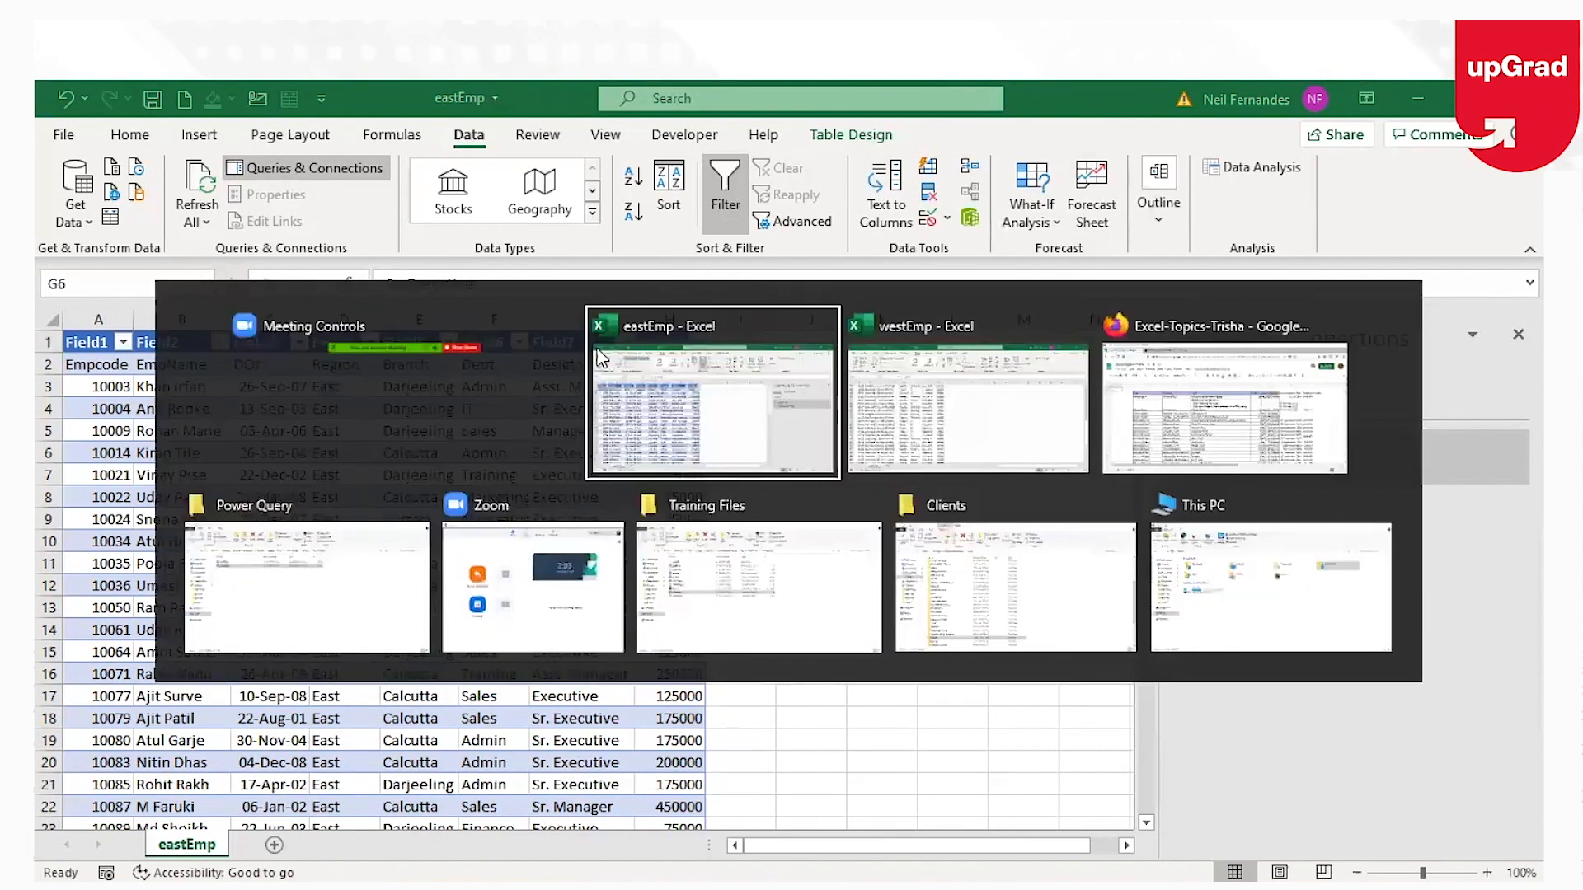
pyautogui.hotkey('alt', 'Tab')
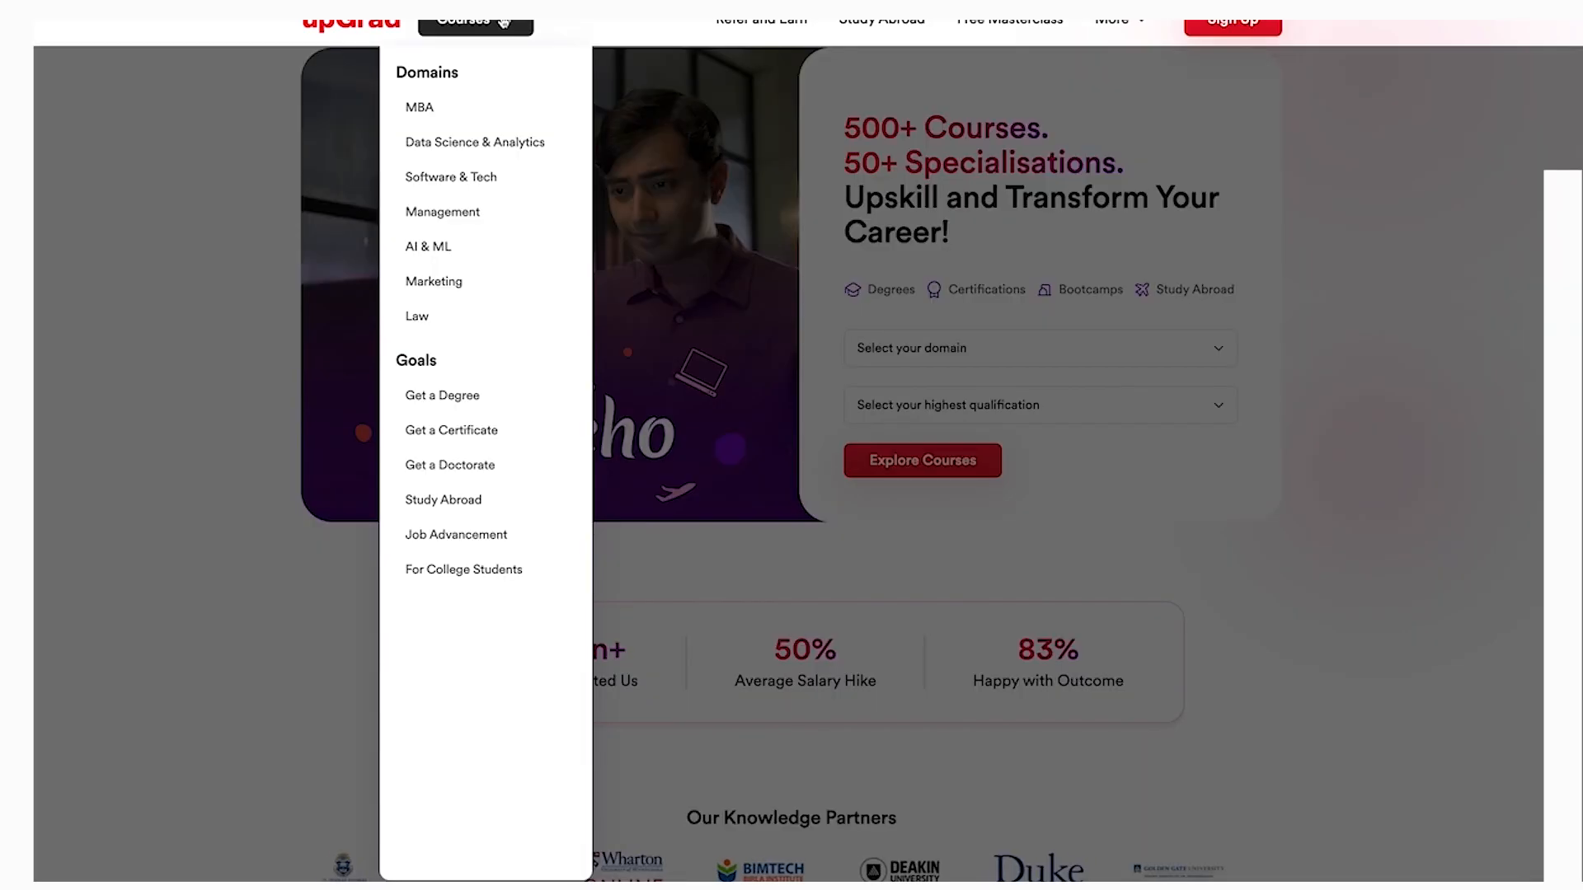
pyautogui.moveTo(486, 142)
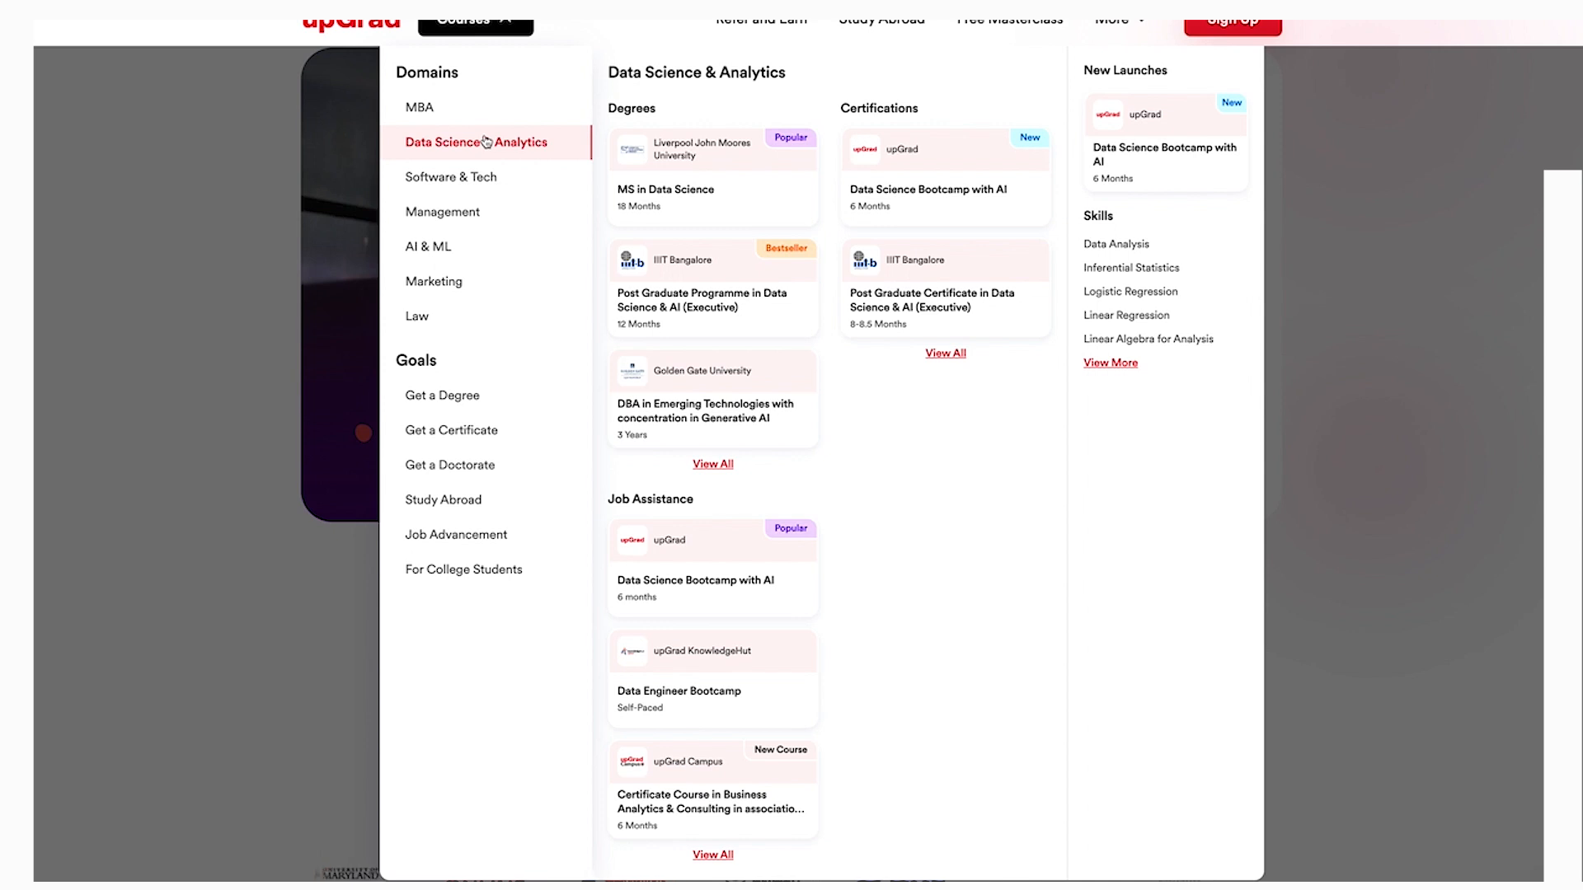
pyautogui.click(730, 467)
pyautogui.scroll(-7, 792, 523)
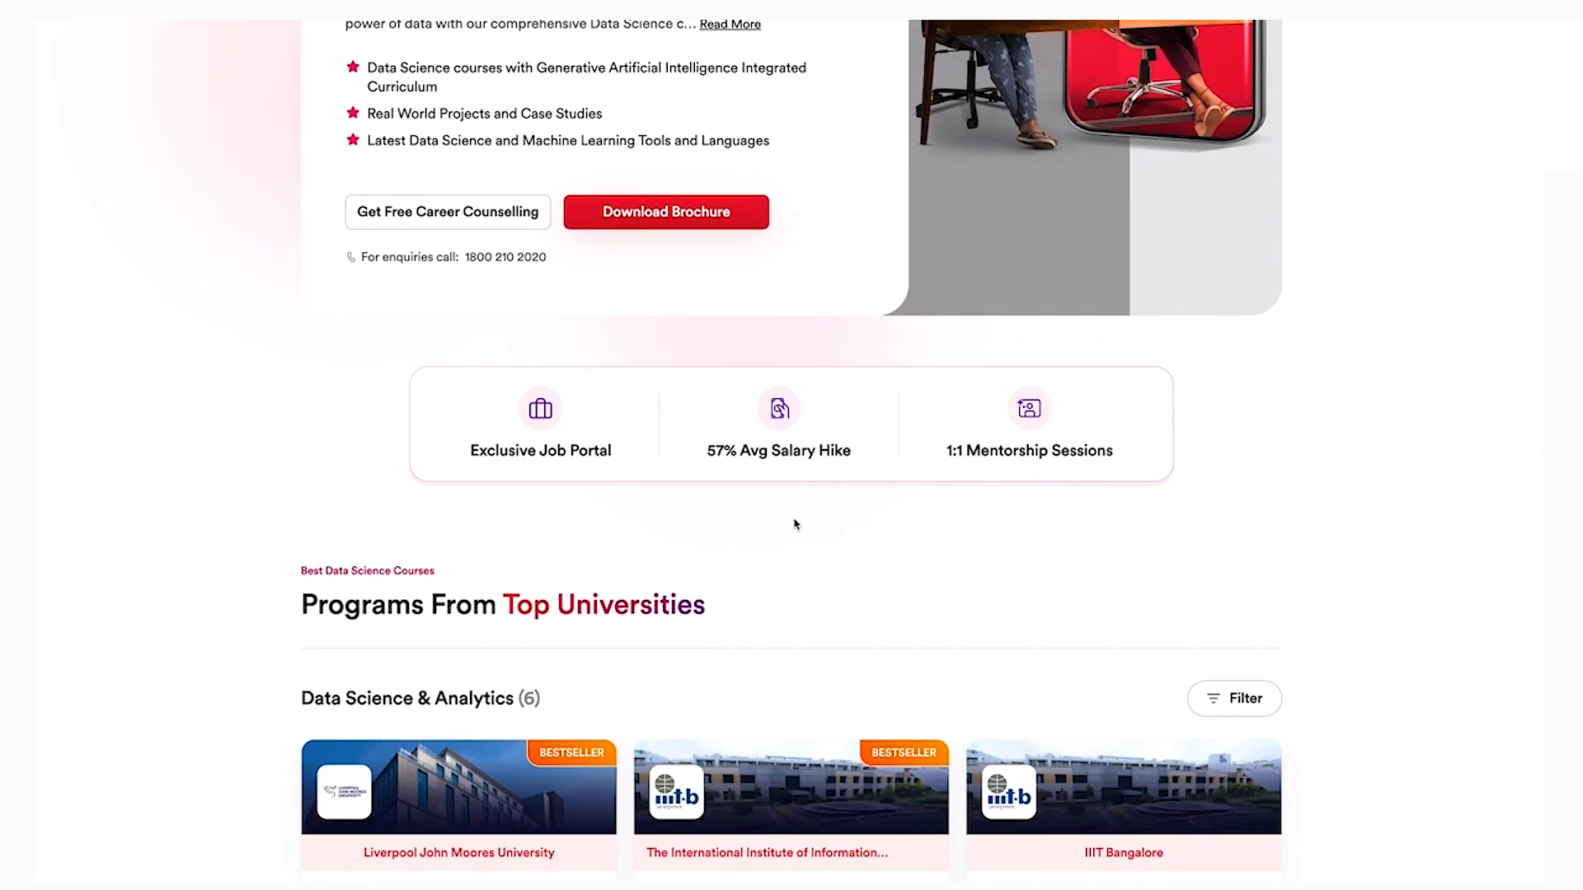
pyautogui.scroll(-1, 795, 525)
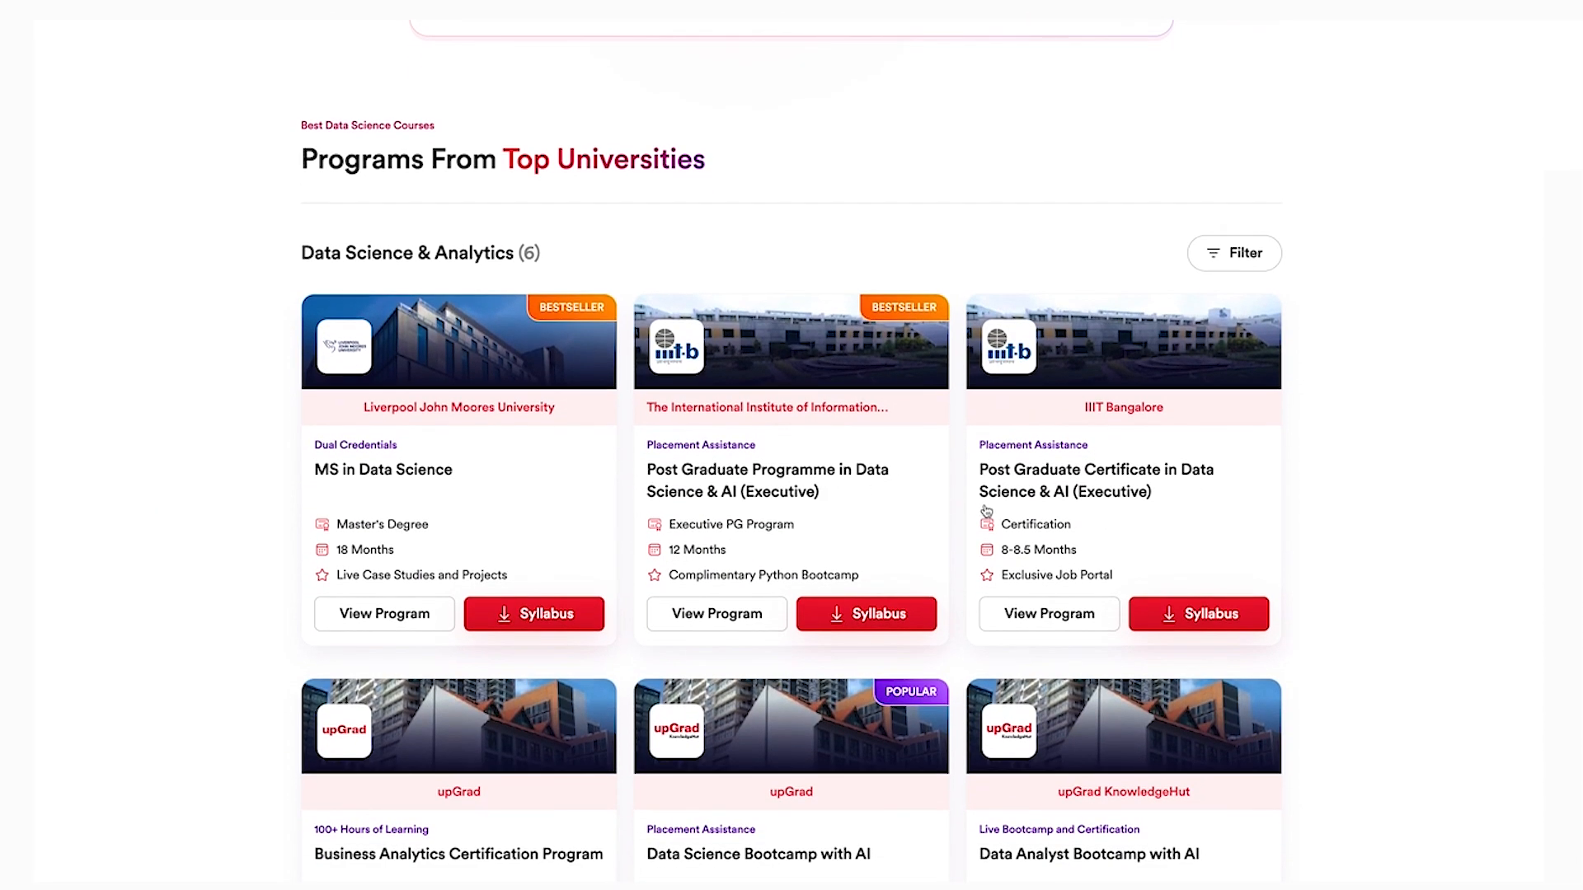
pyautogui.click(1113, 561)
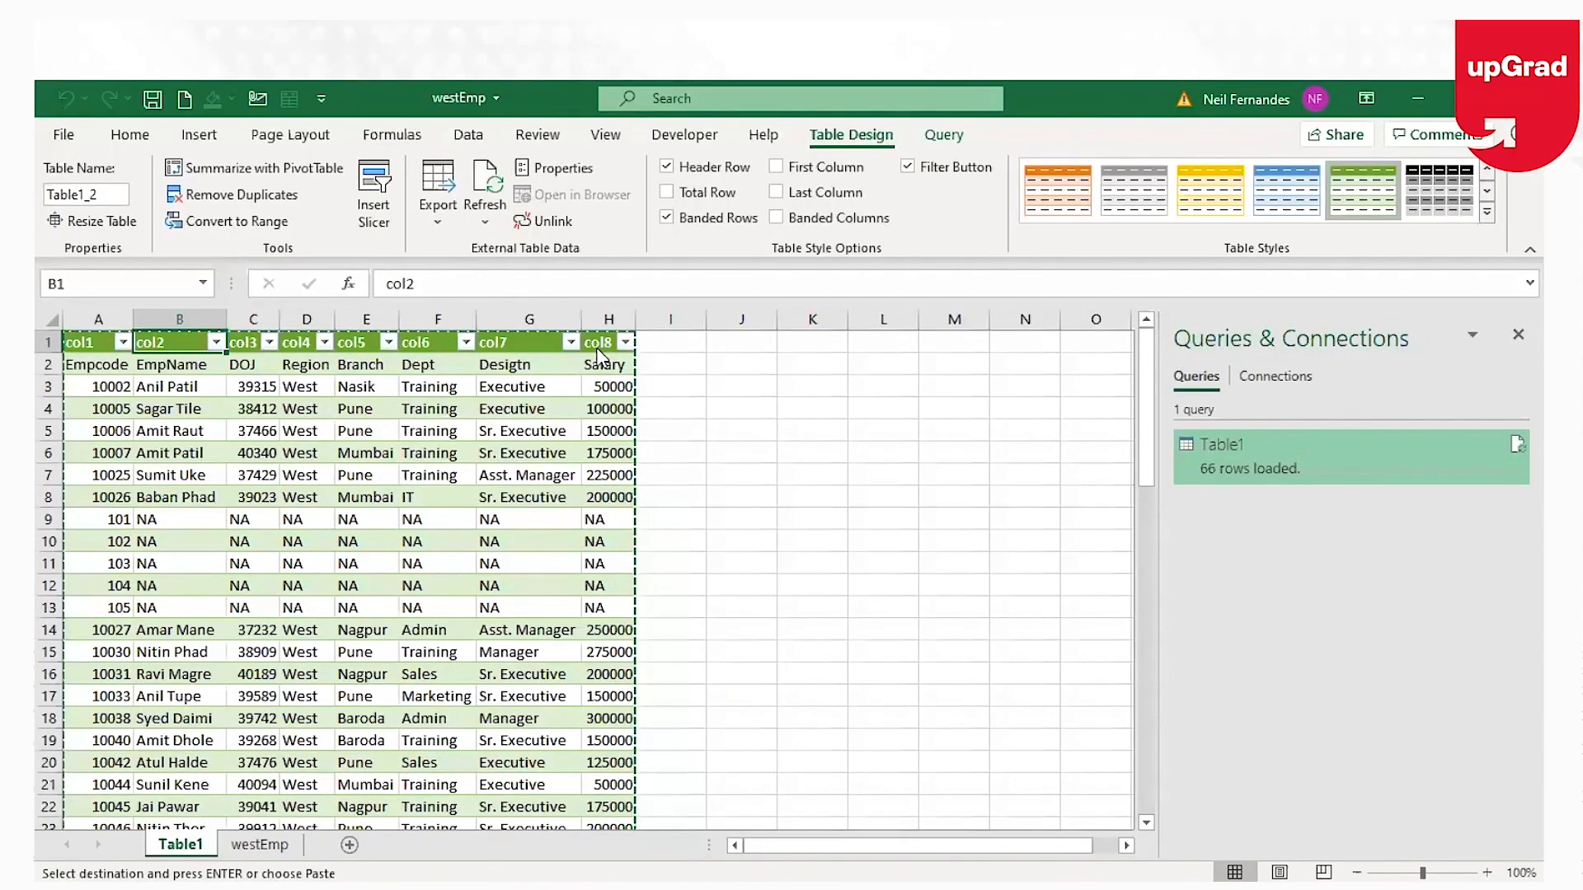
# Step: Select and copy the whole employee table, including its col1 to col8 header row, in the westEmp workbook
pyautogui.click(528, 475)
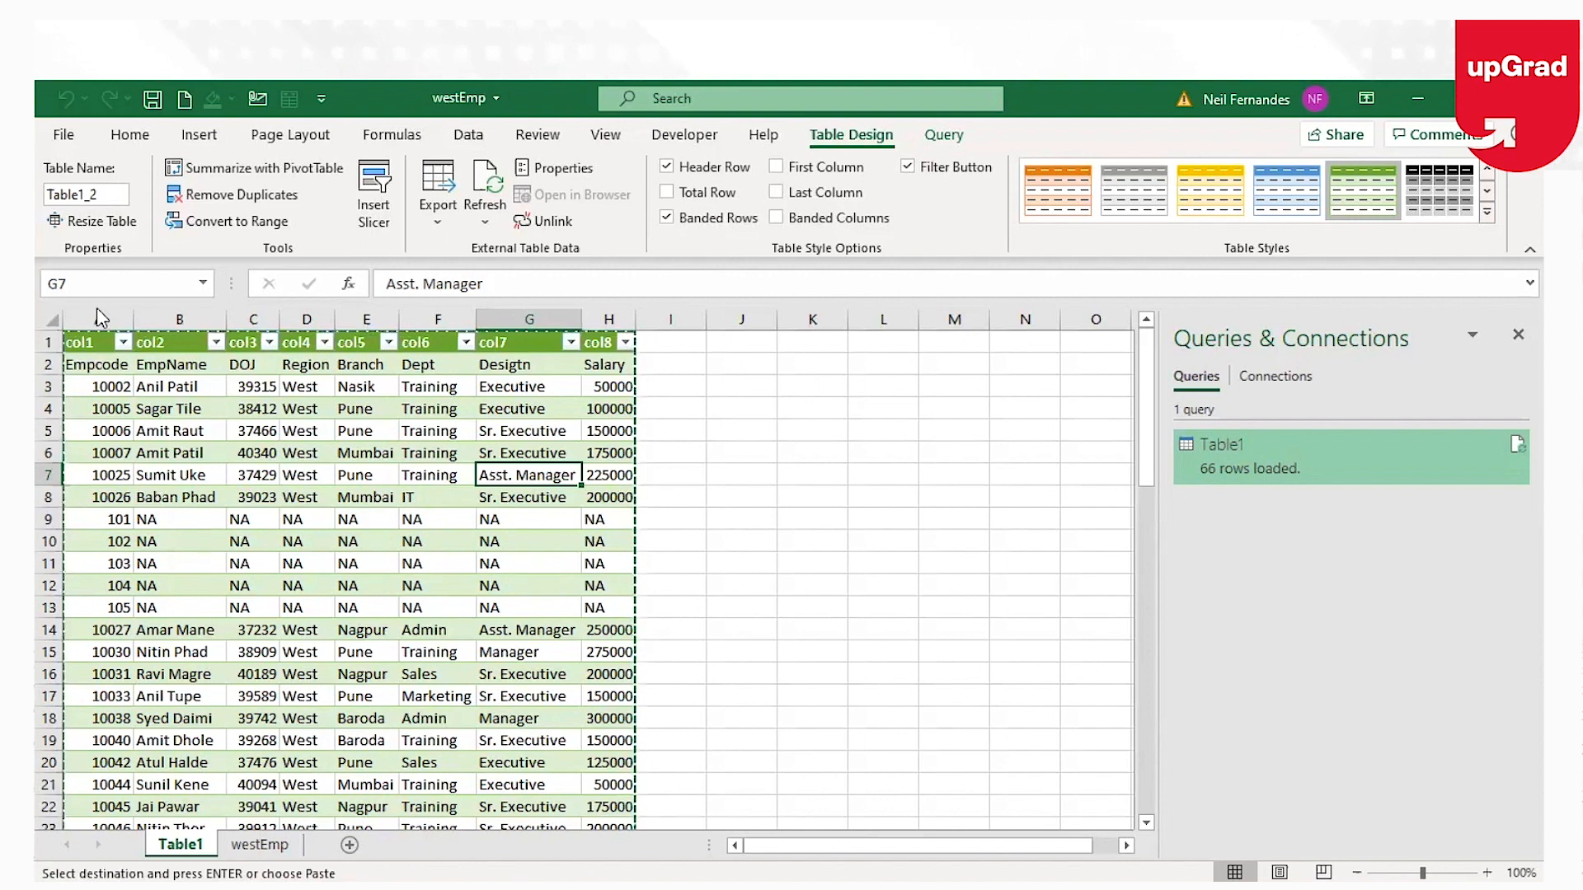
pyautogui.hotkey('alt', 'Tab')
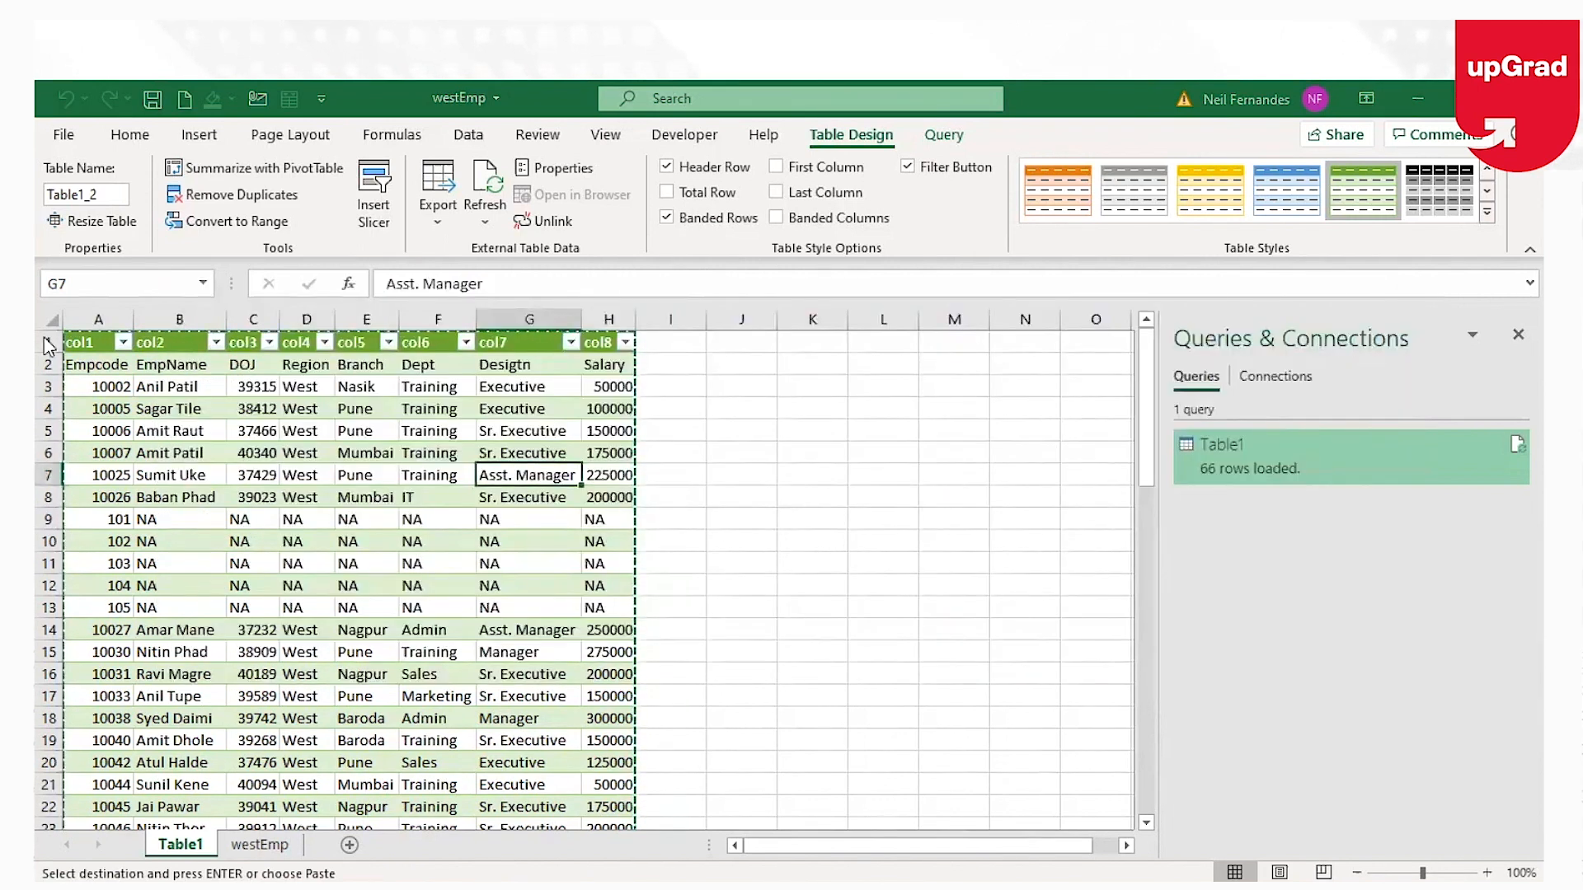
pyautogui.press('Left')
pyautogui.press('Left')
pyautogui.press('Left')
pyautogui.press('Left')
pyautogui.press('Left')
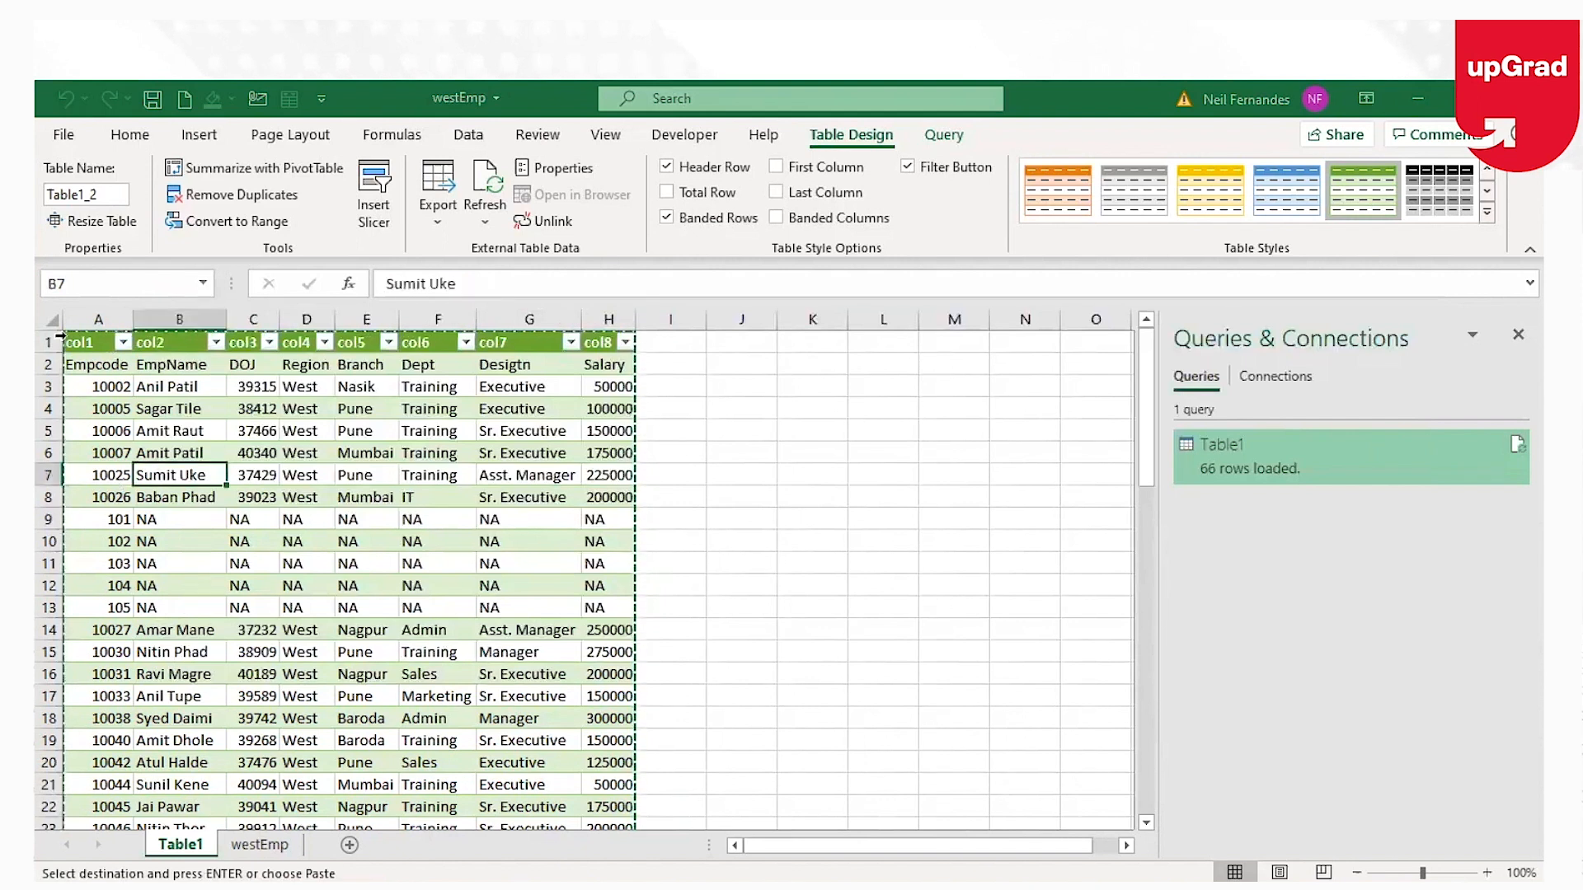
pyautogui.hotkey('ctrl', 'Home')
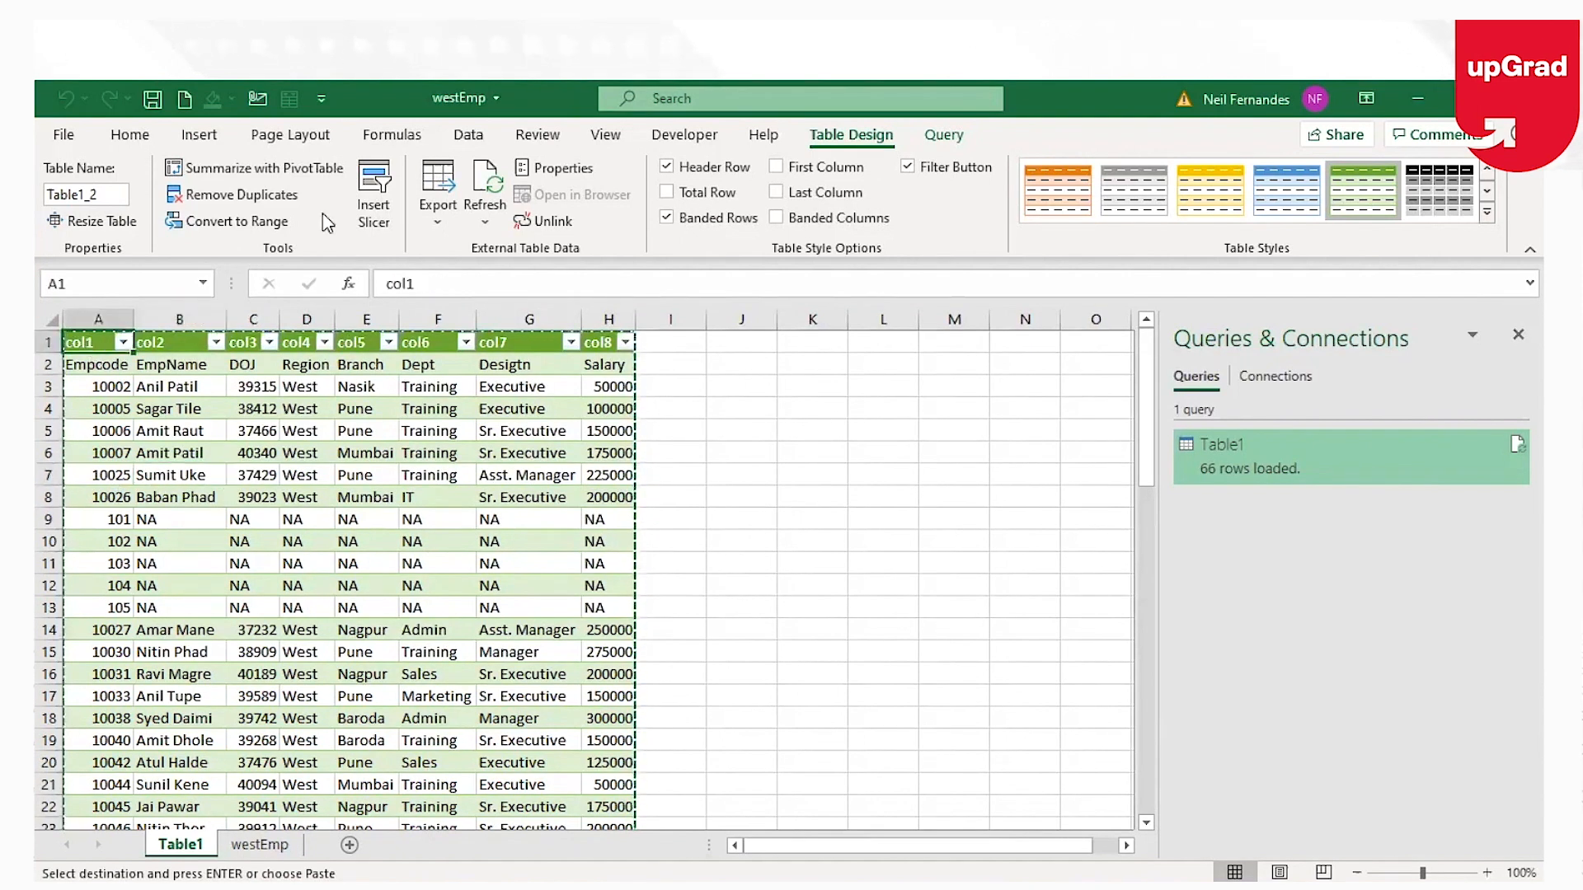
pyautogui.hotkey('ctrl', 'shift', 'Right')
pyautogui.hotkey('ctrl', 'shift', 'Down')
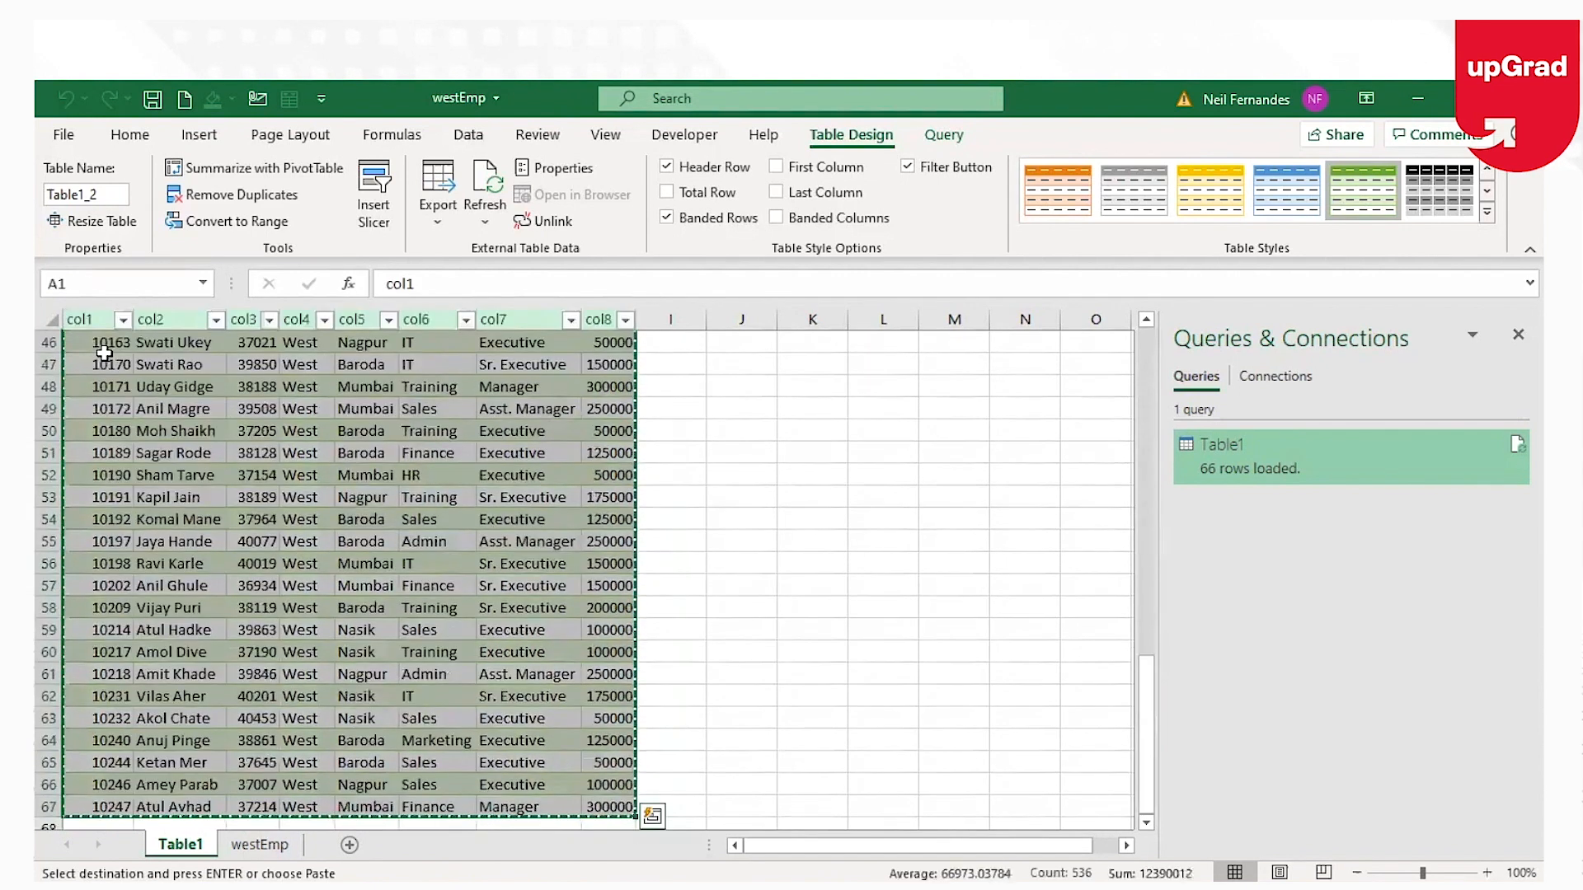
# Step: Switch to the eastEmp workbook and paste the copied westEmp data into a new sheet starting at A1
pyautogui.hotkey('alt', 'Tab')
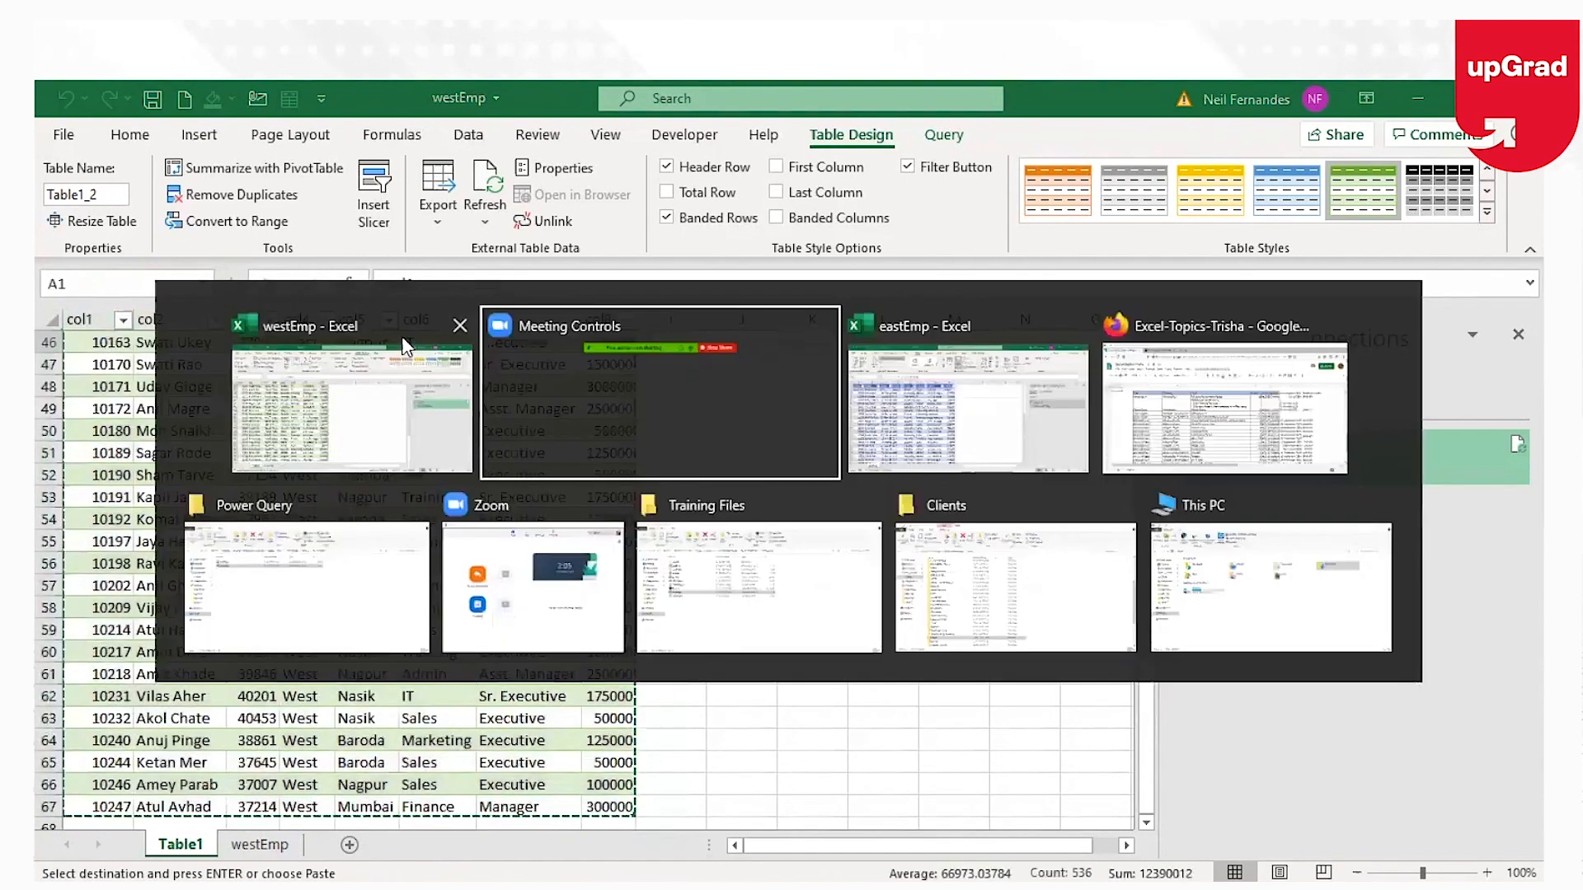
pyautogui.press('Tab')
pyautogui.press('Tab')
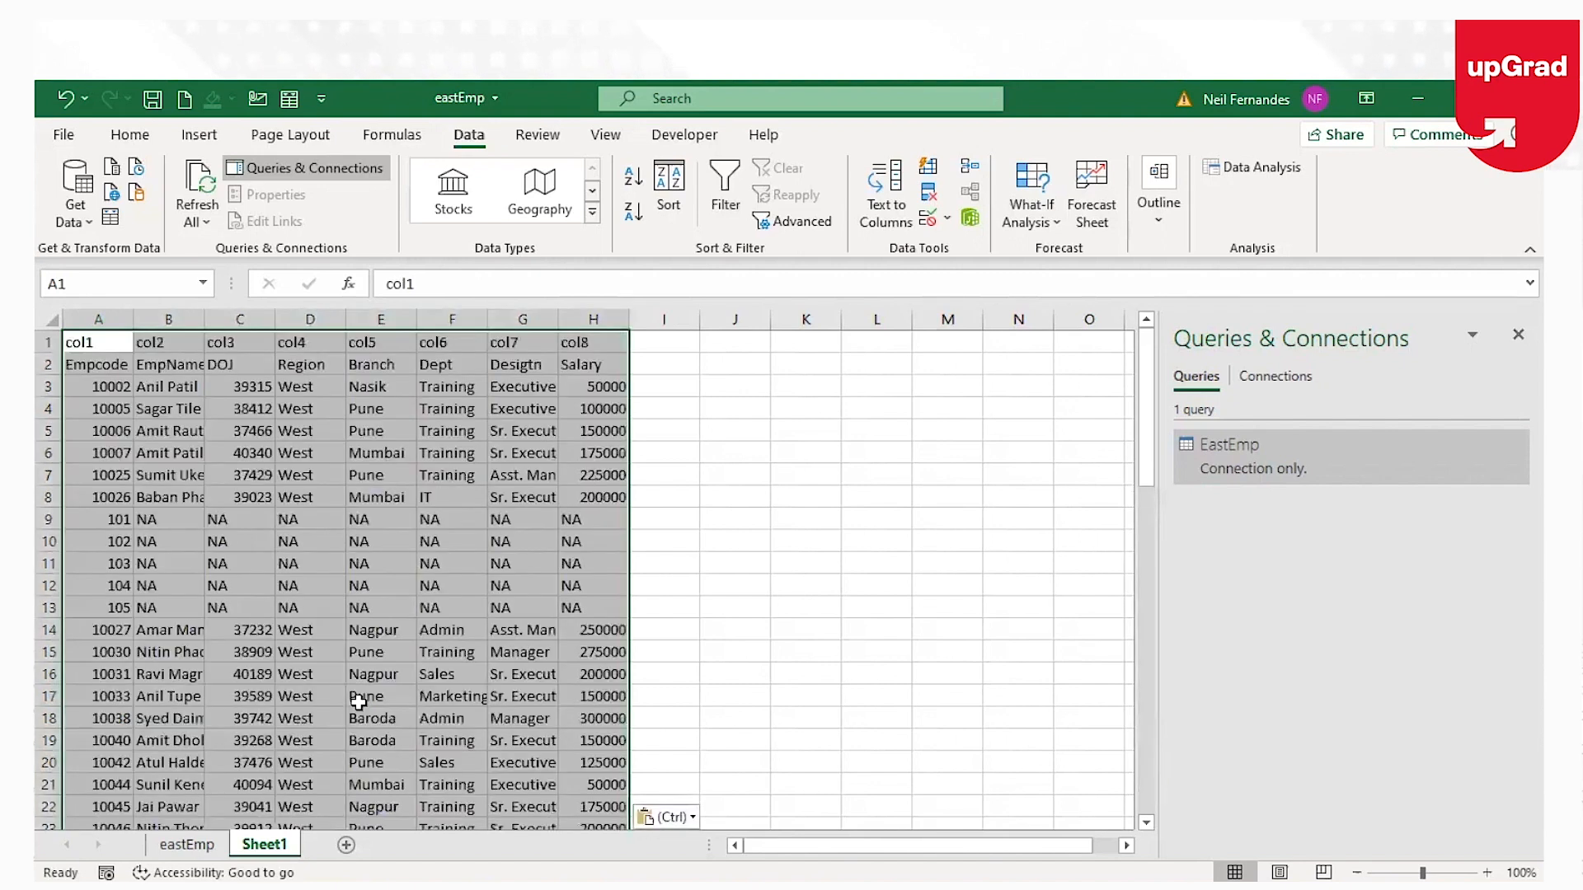
# Step: Convert the pasted range A1:H67 to a table with headers and load it into Power Query Editor
pyautogui.click(394, 409)
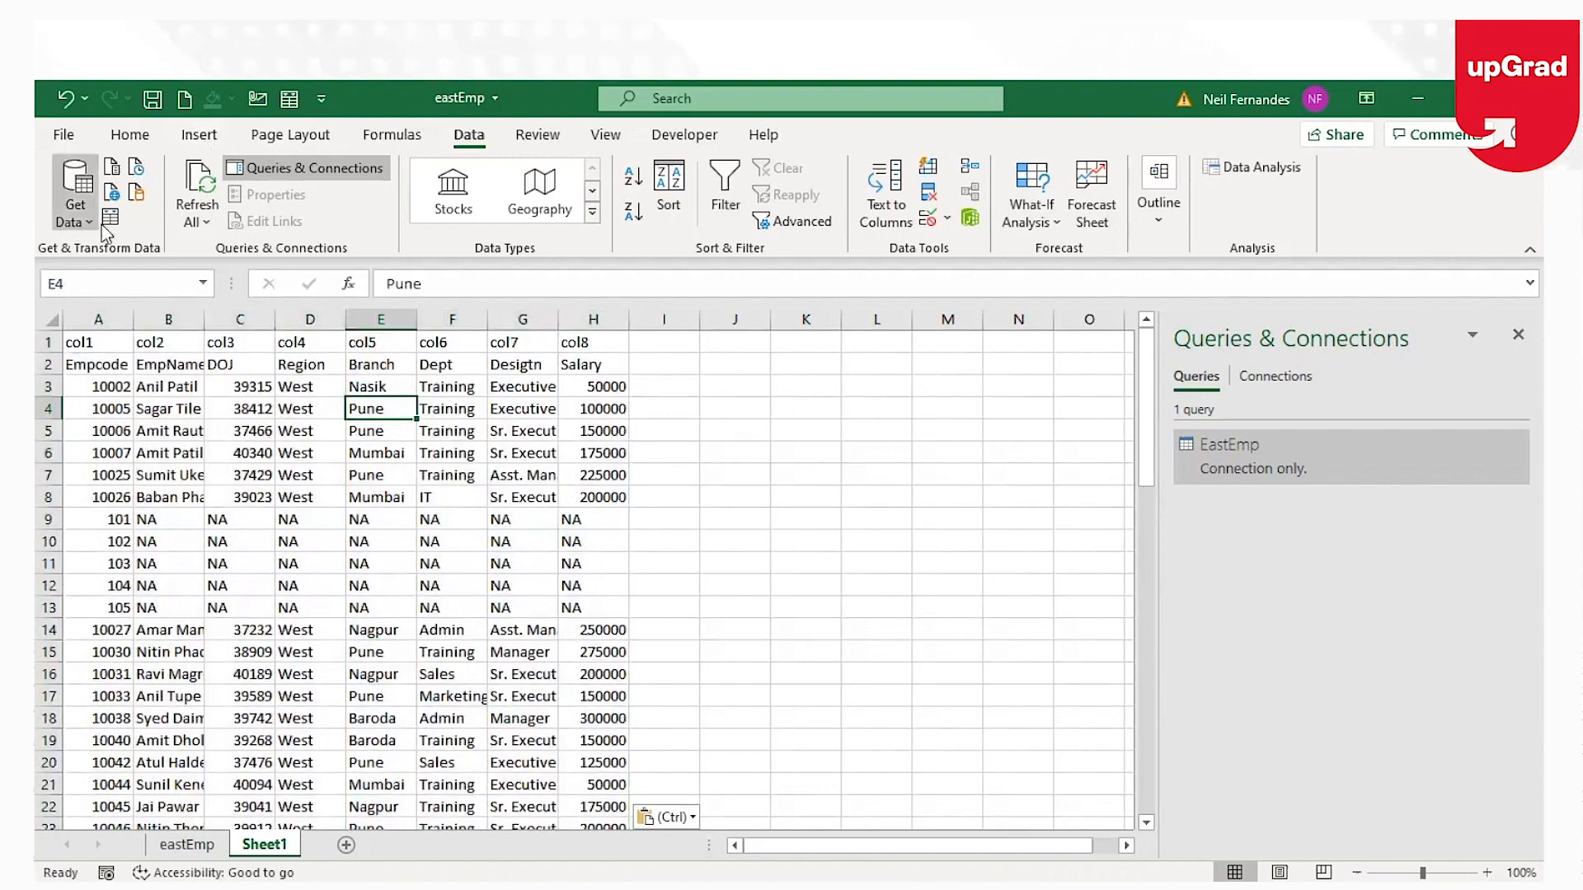
pyautogui.hotkey('ctrl', 't')
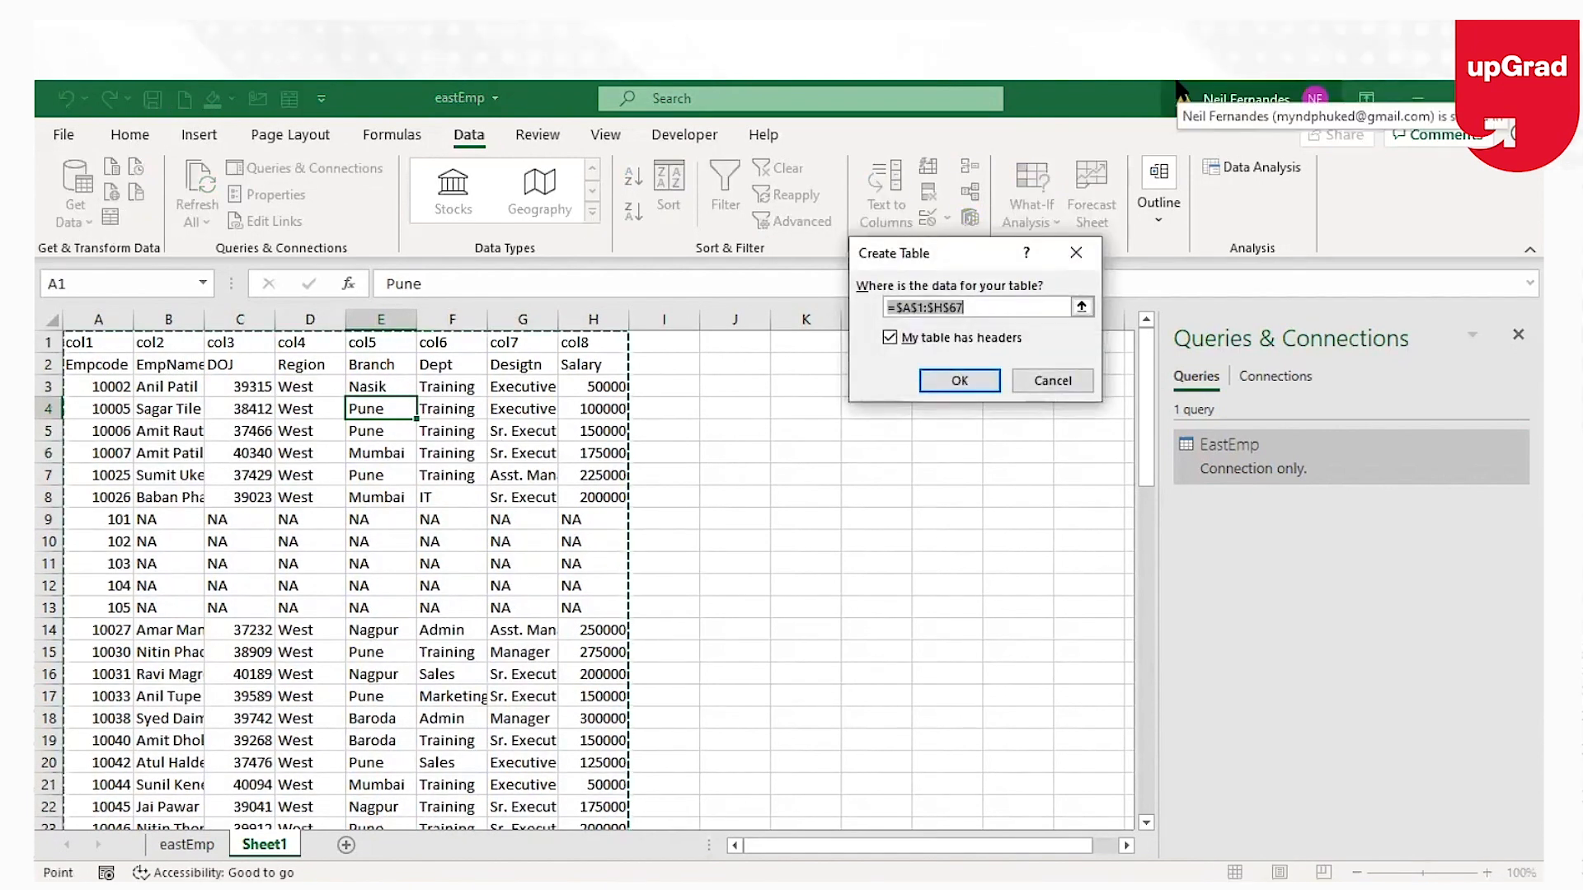
pyautogui.click(979, 390)
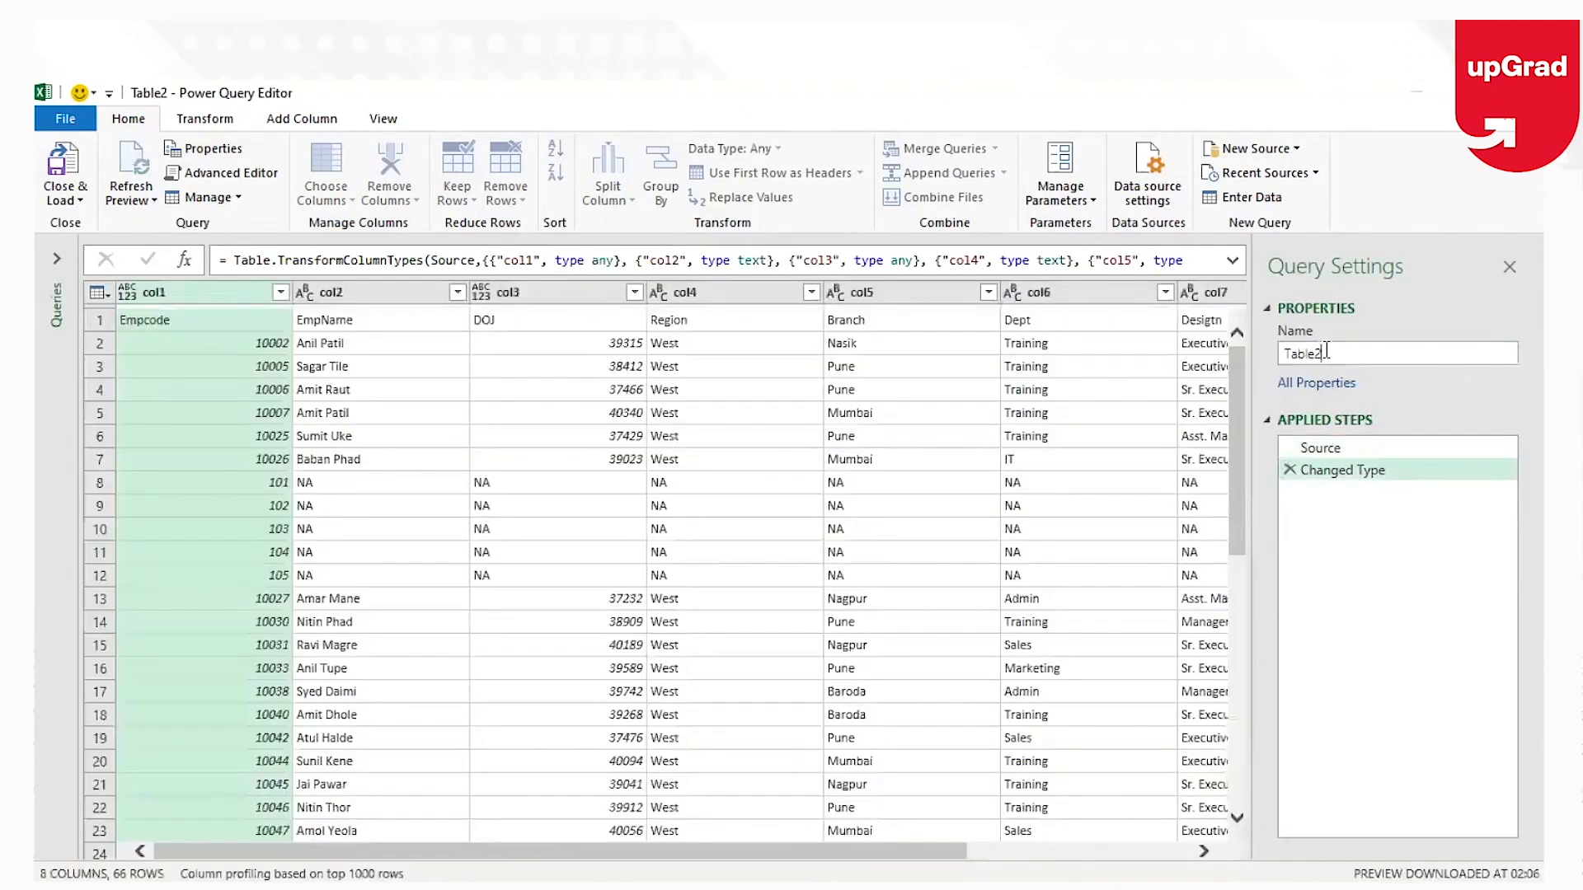
# Step: Rename the query as WestEmp
pyautogui.click(1327, 353)
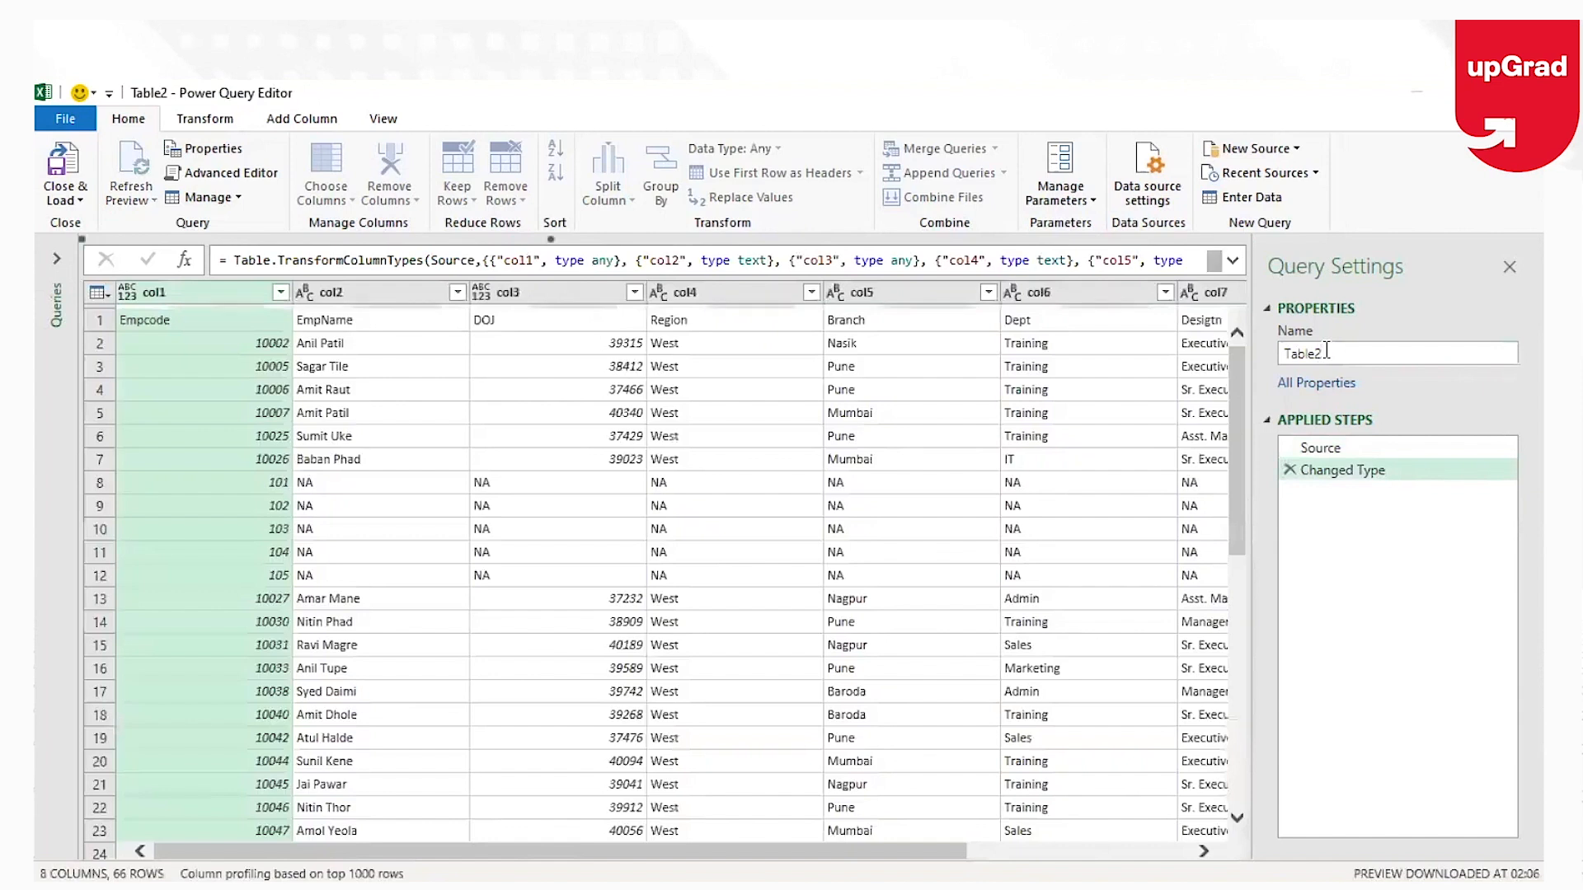
pyautogui.press('BackSpace')
pyautogui.press('BackSpace')
pyautogui.press('BackSpace')
pyautogui.press('BackSpace')
pyautogui.press('BackSpace')
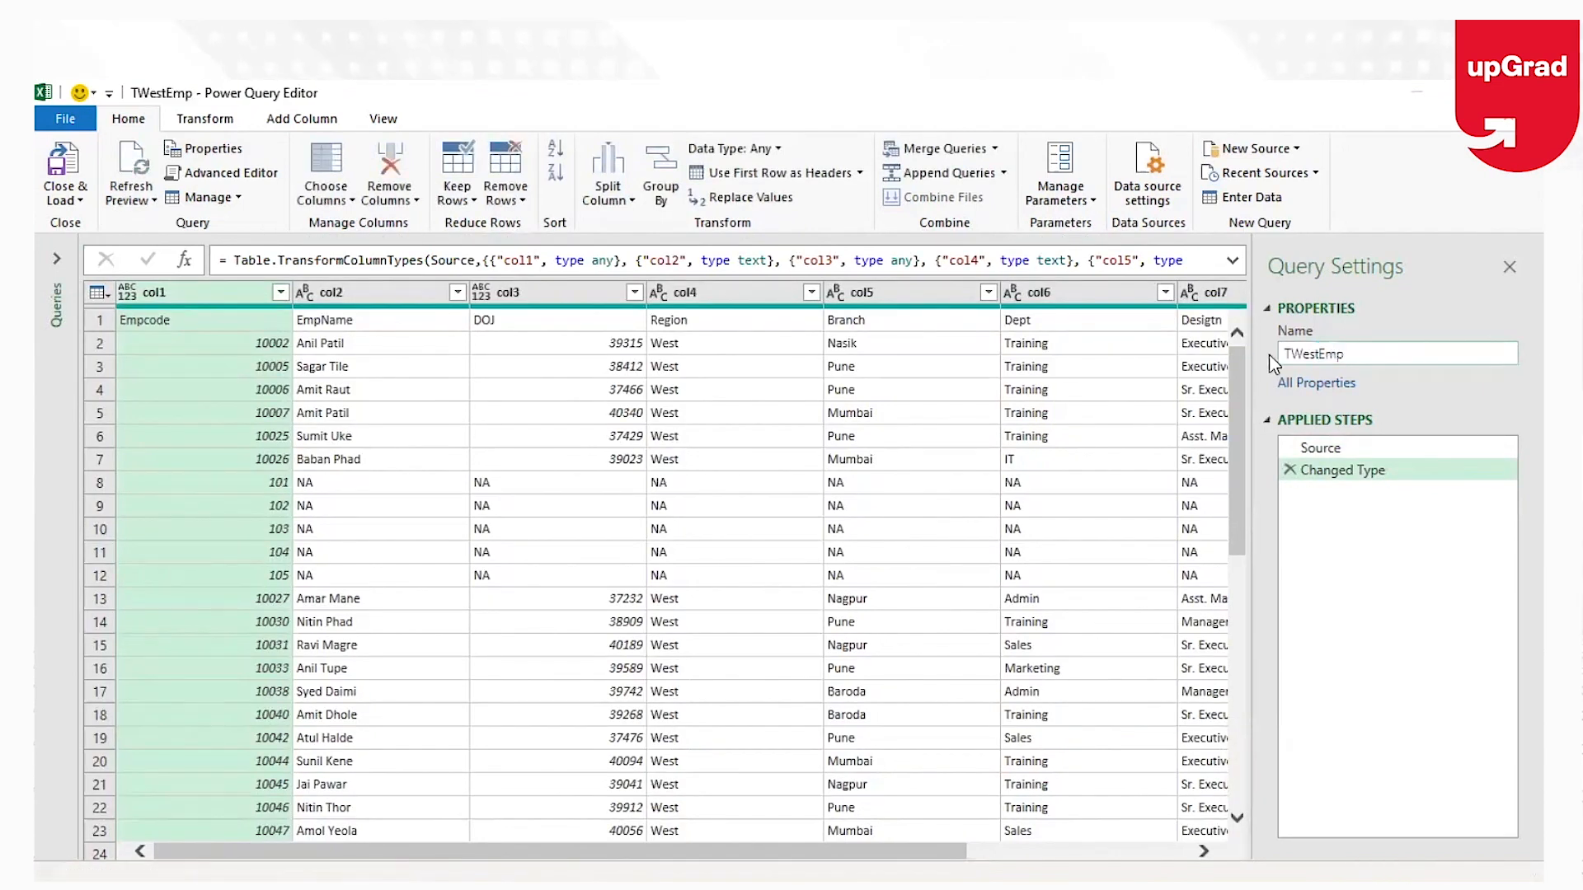
pyautogui.click(1292, 354)
pyautogui.press('BackSpace')
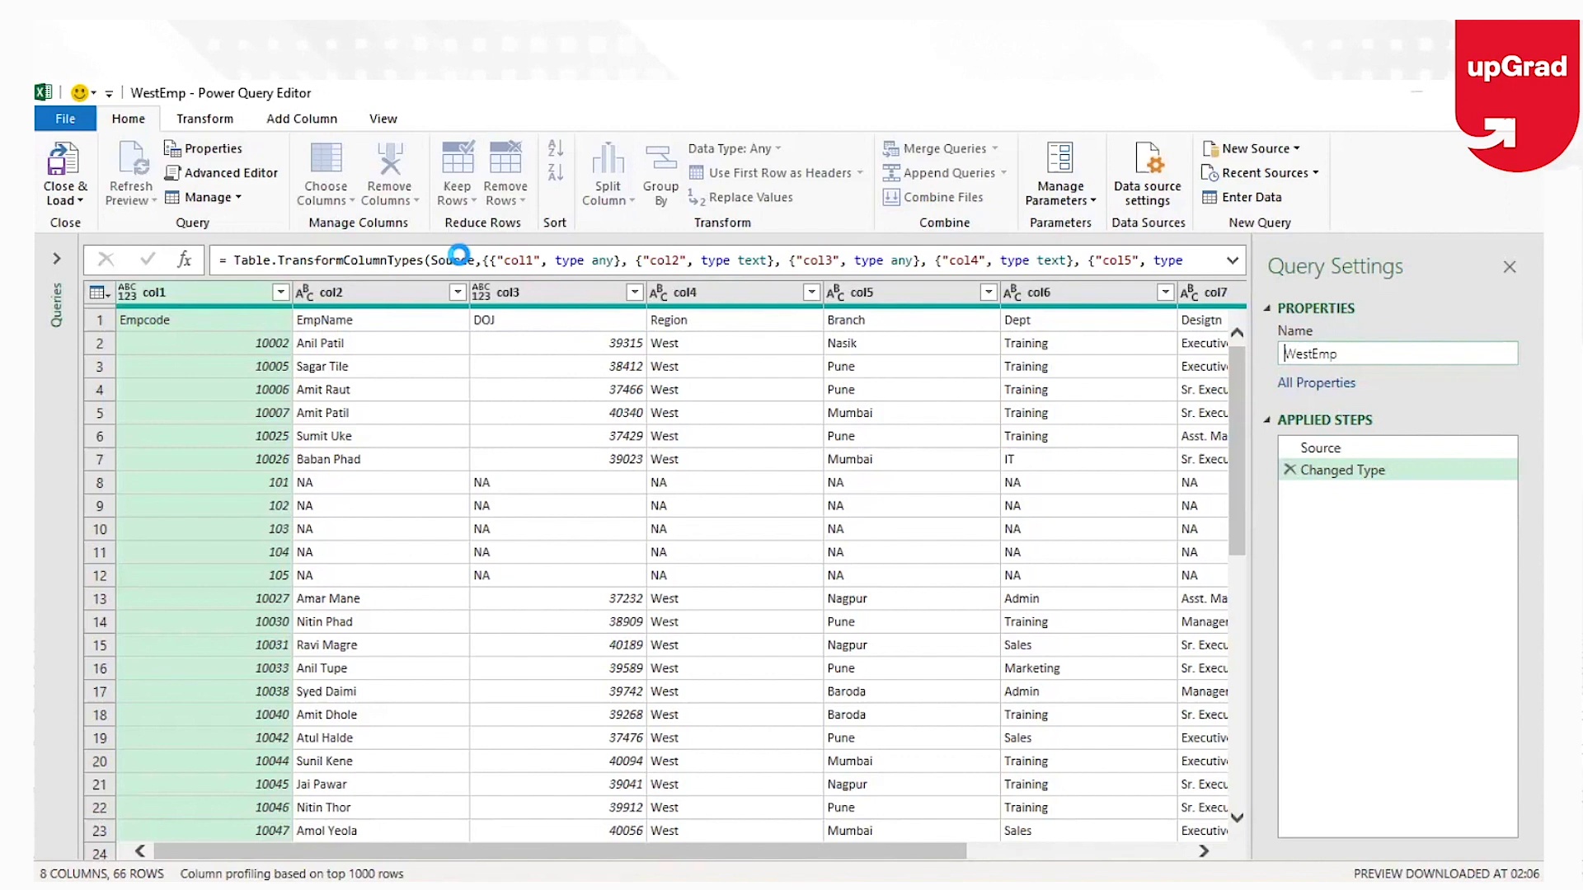
# Step: Try to filter NA out of col2 by searching its values for "na", and delete the resulting Filtered Rows step
pyautogui.click(396, 297)
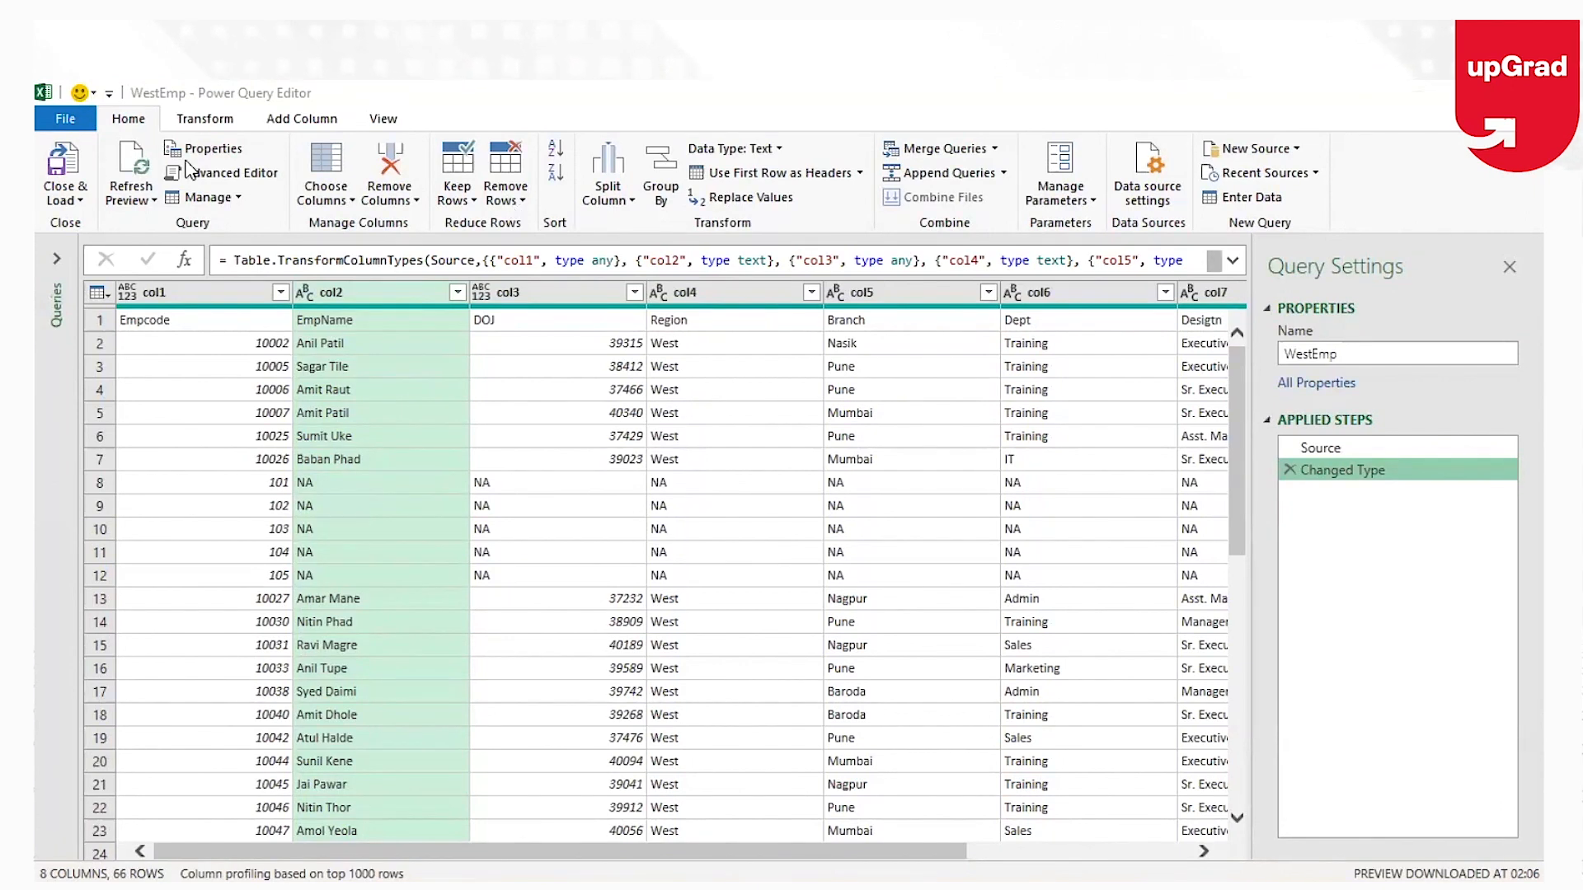
pyautogui.click(457, 292)
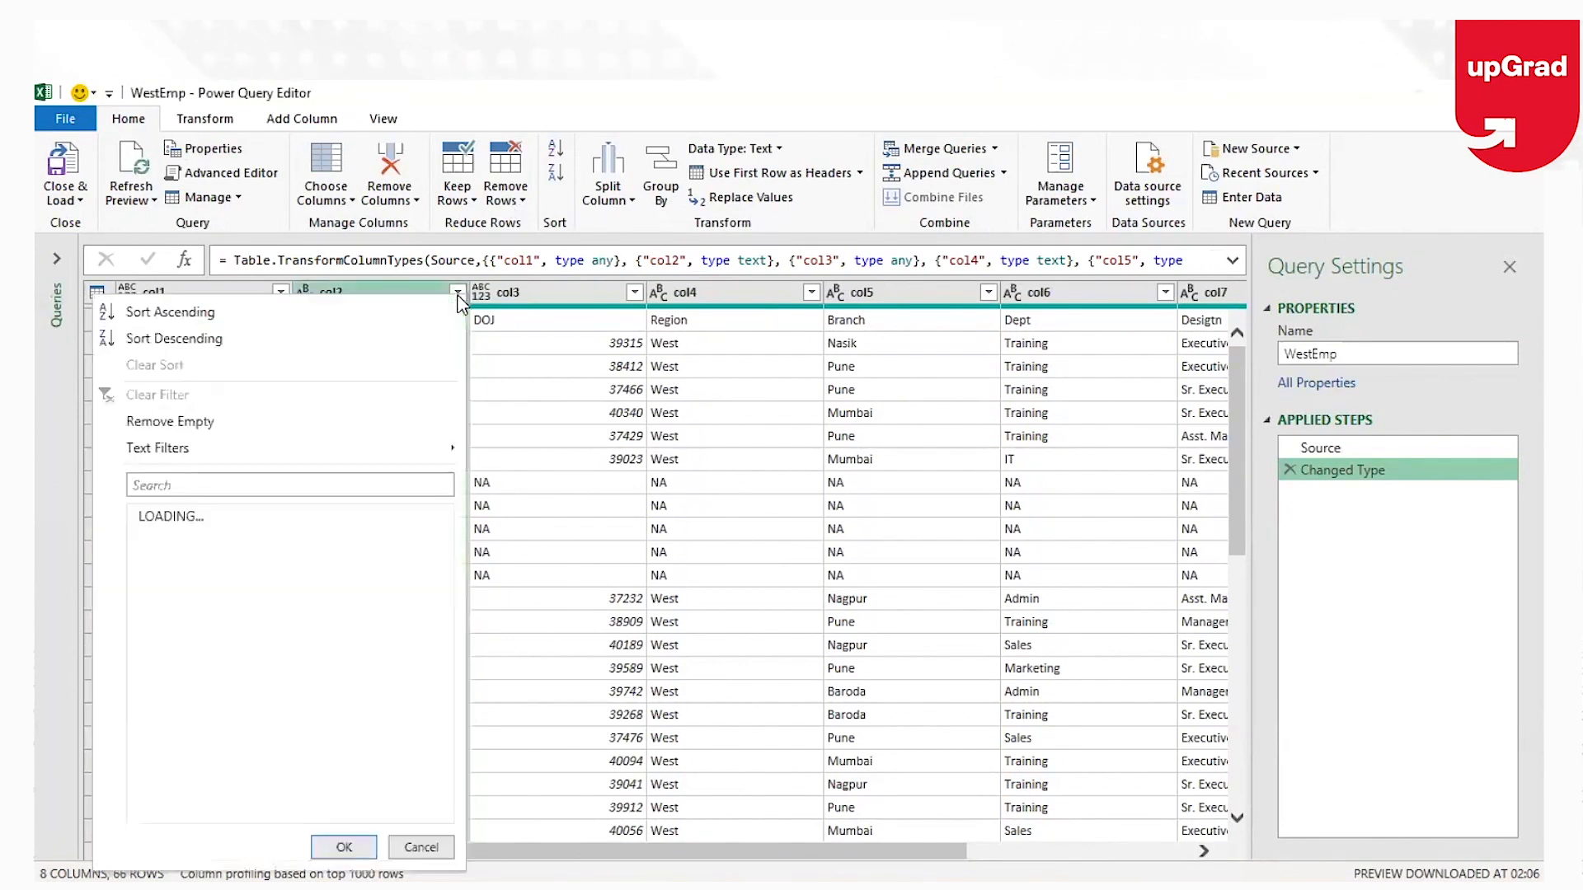
pyautogui.click(209, 493)
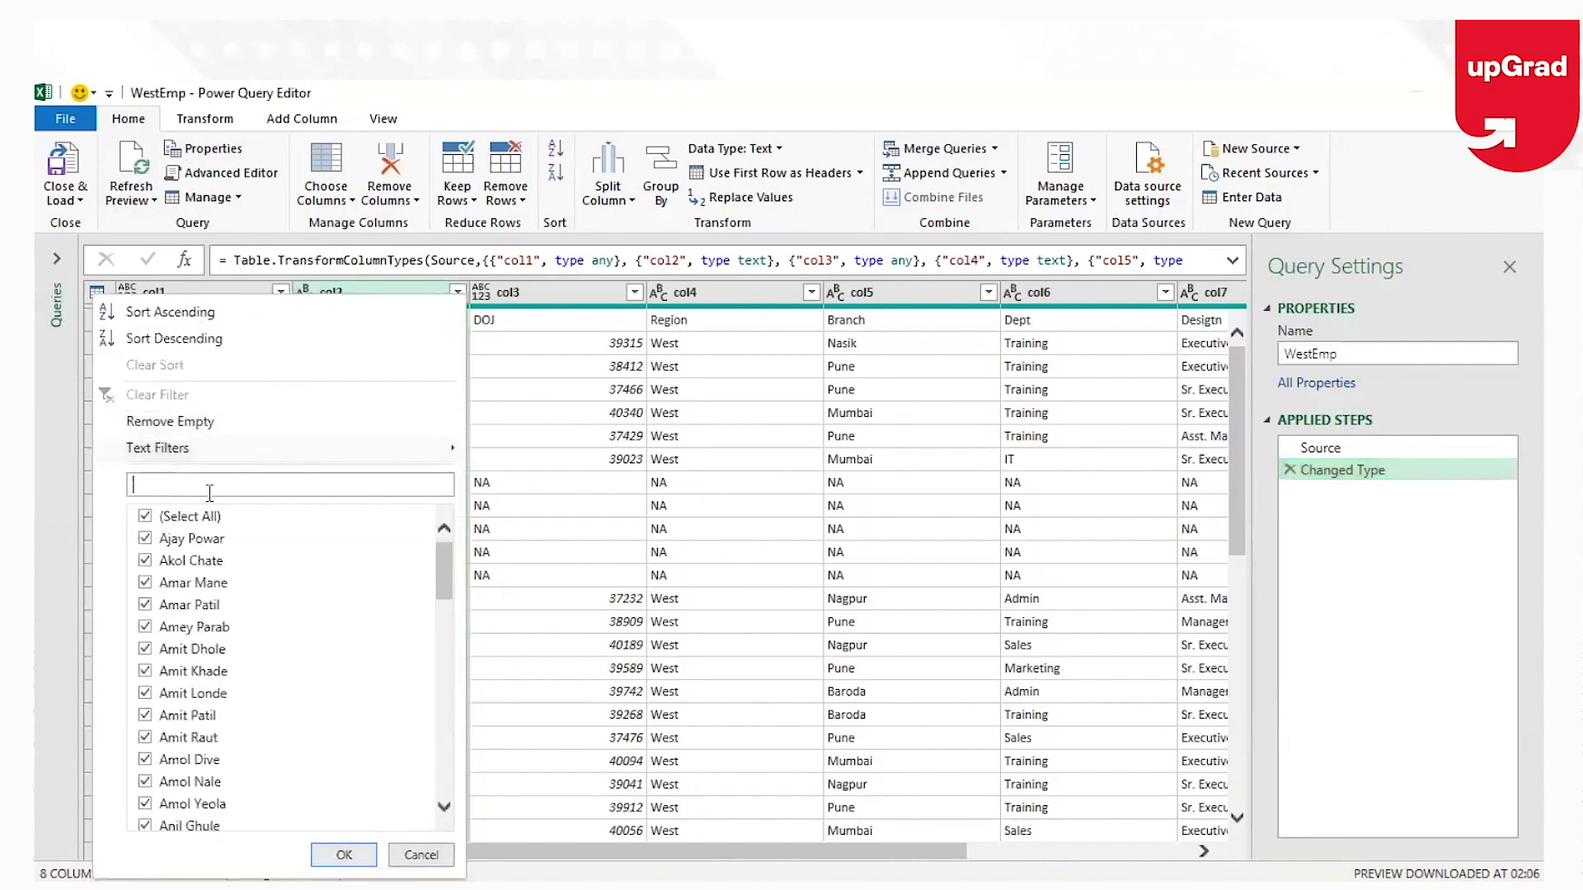
pyautogui.write('na')
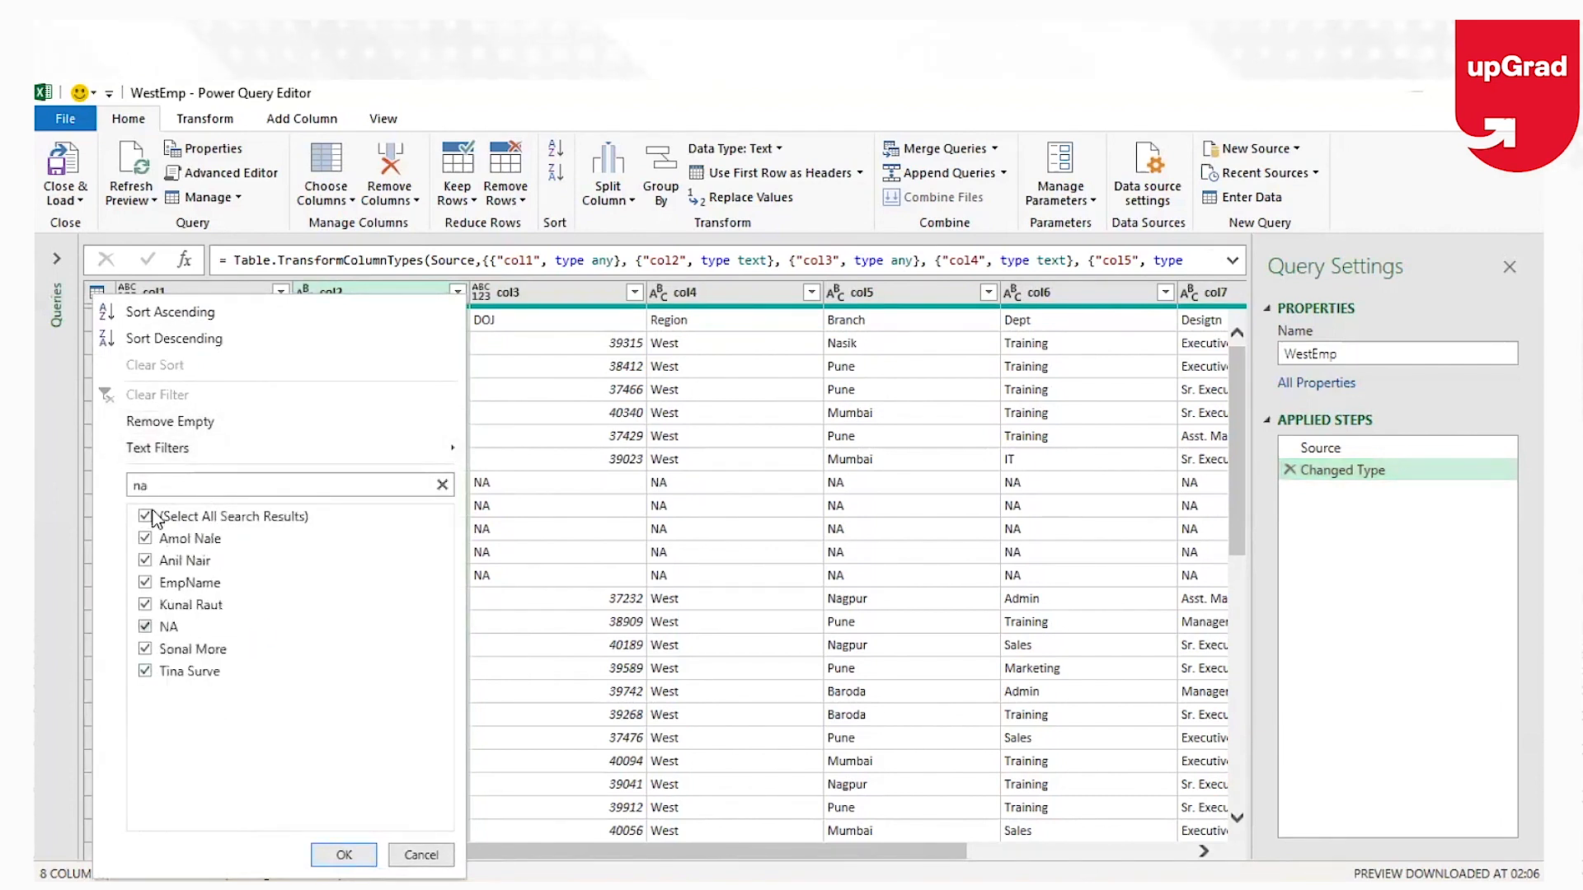
pyautogui.click(145, 519)
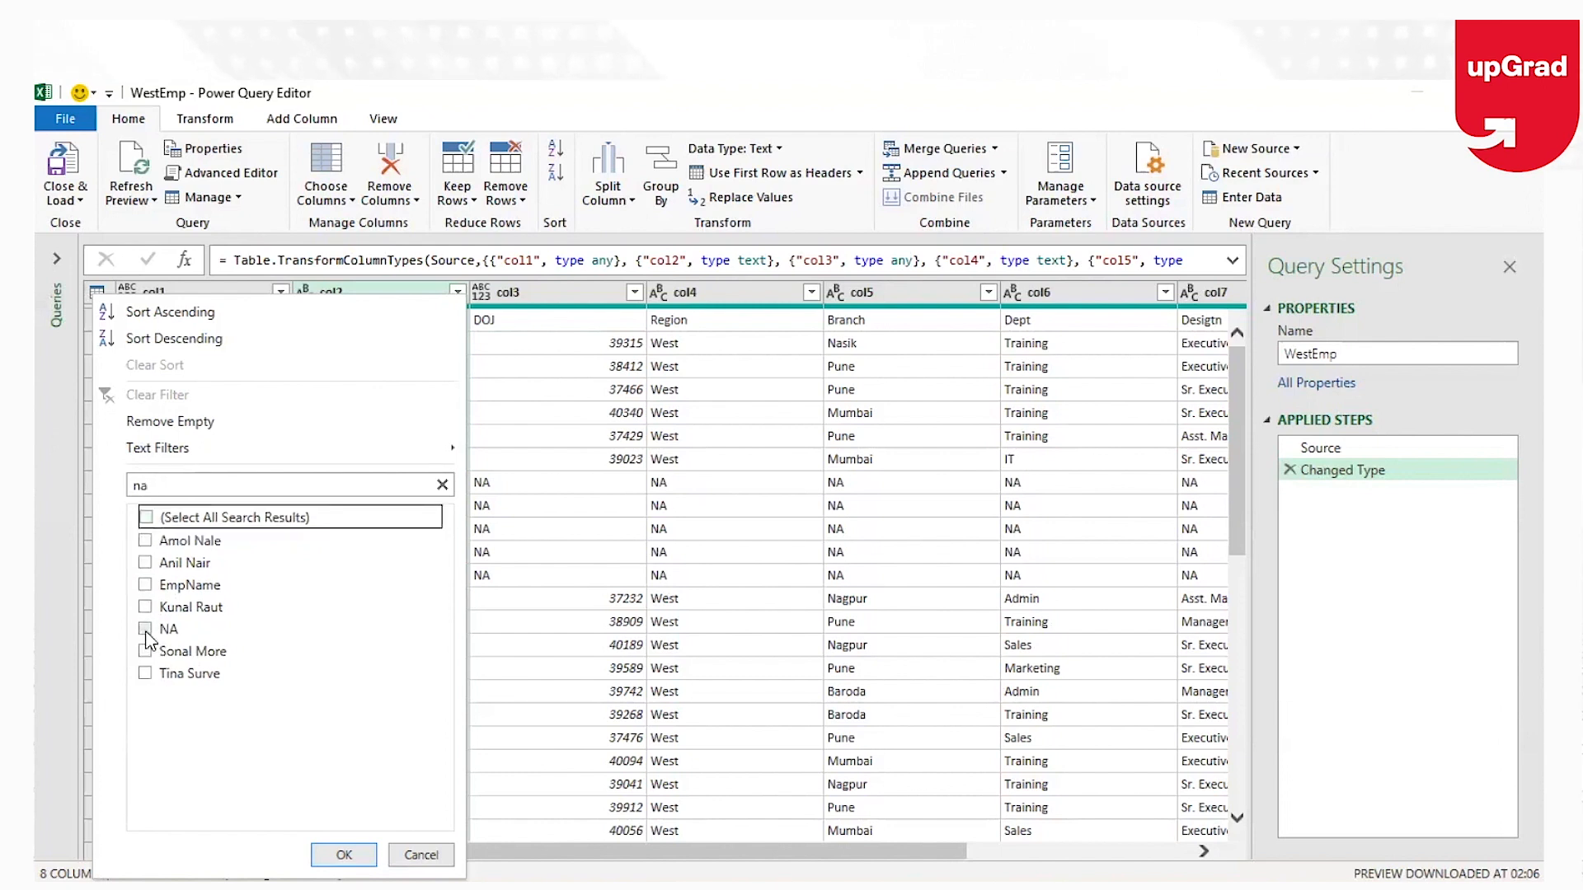
pyautogui.click(146, 517)
pyautogui.click(146, 628)
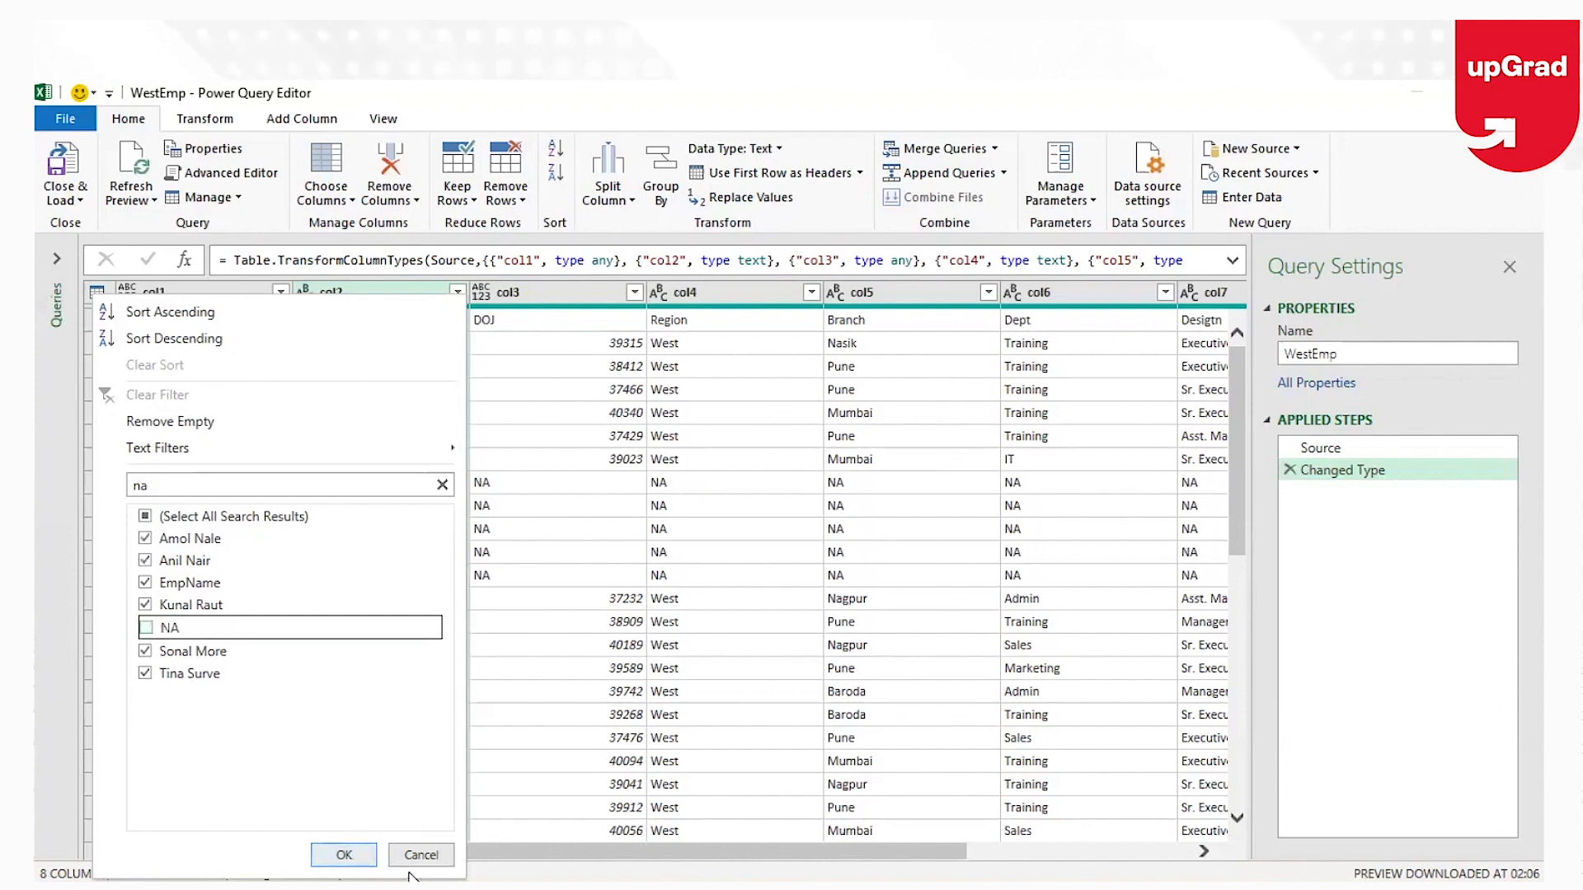
pyautogui.click(335, 855)
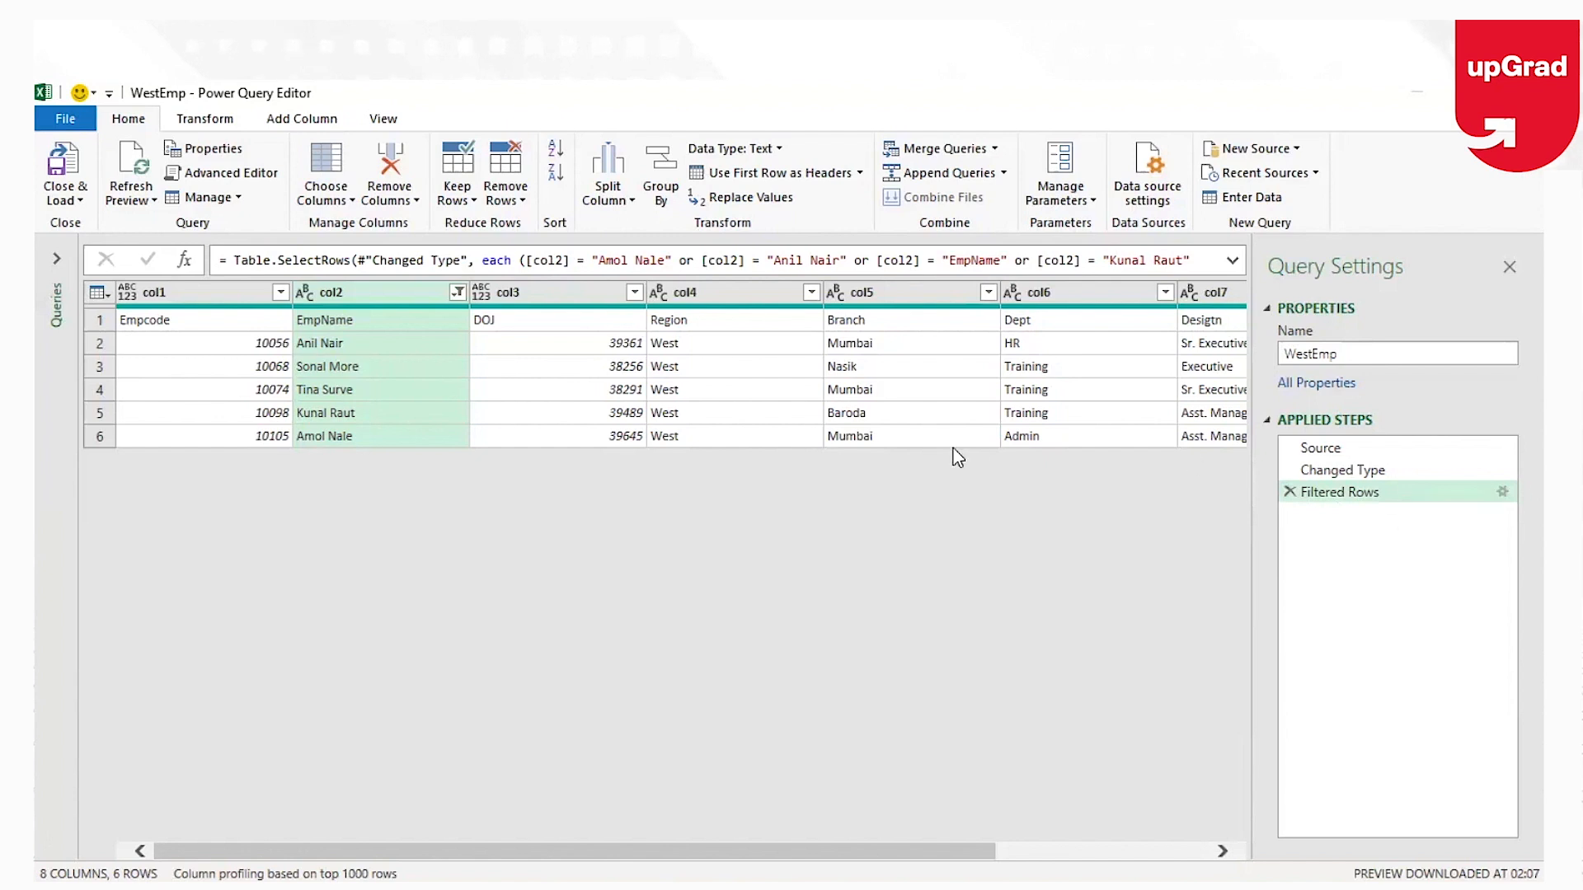
pyautogui.click(1289, 492)
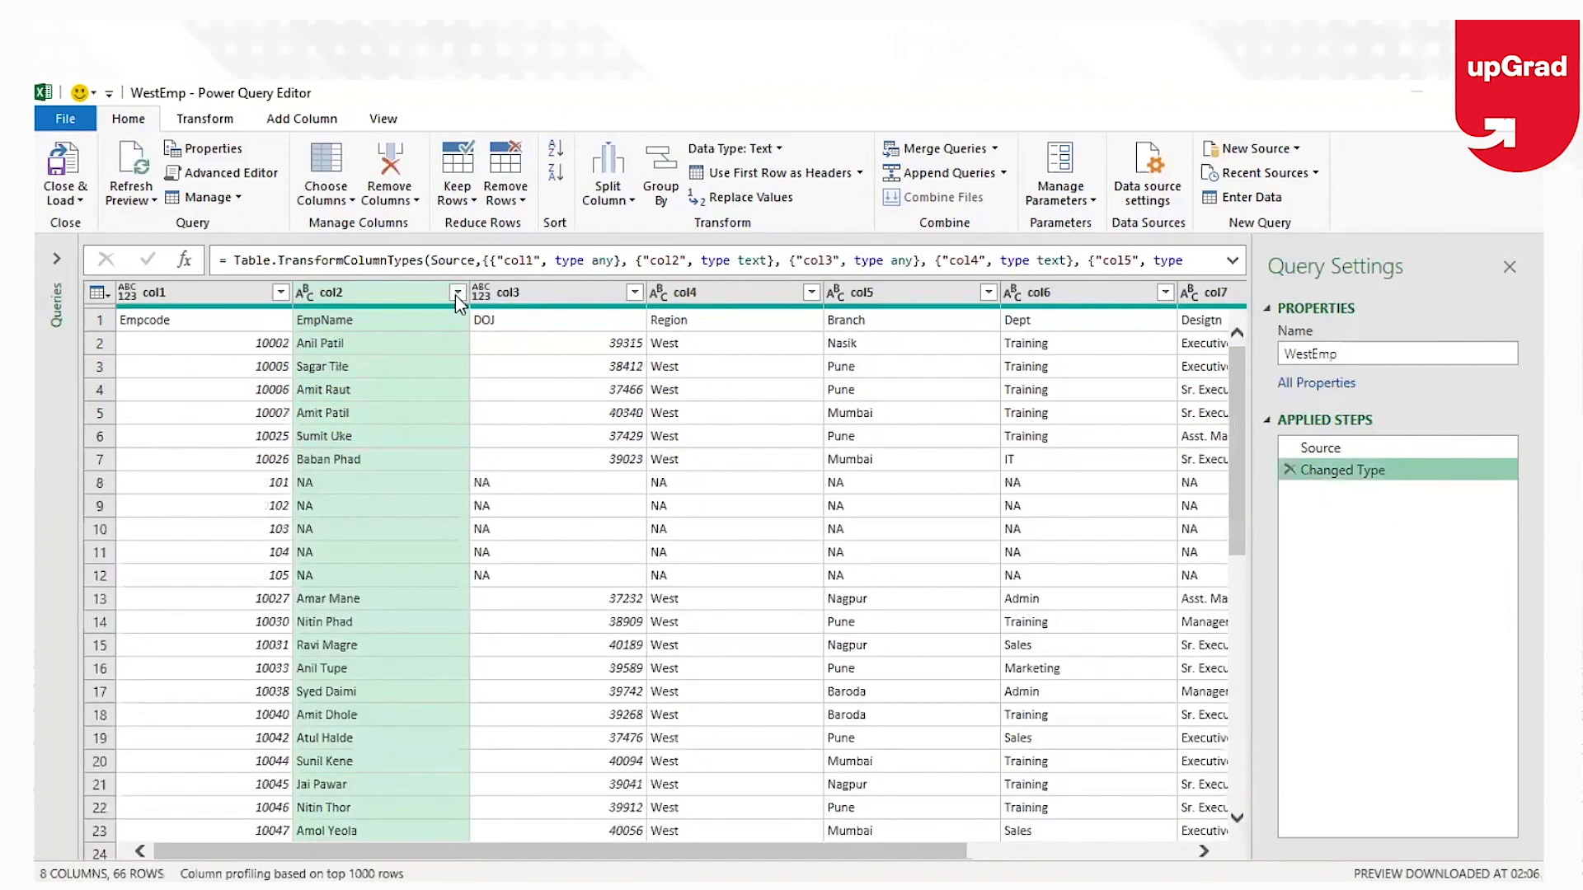
# Step: Filter col2 to exclude only the NA value from its full value list
pyautogui.click(455, 295)
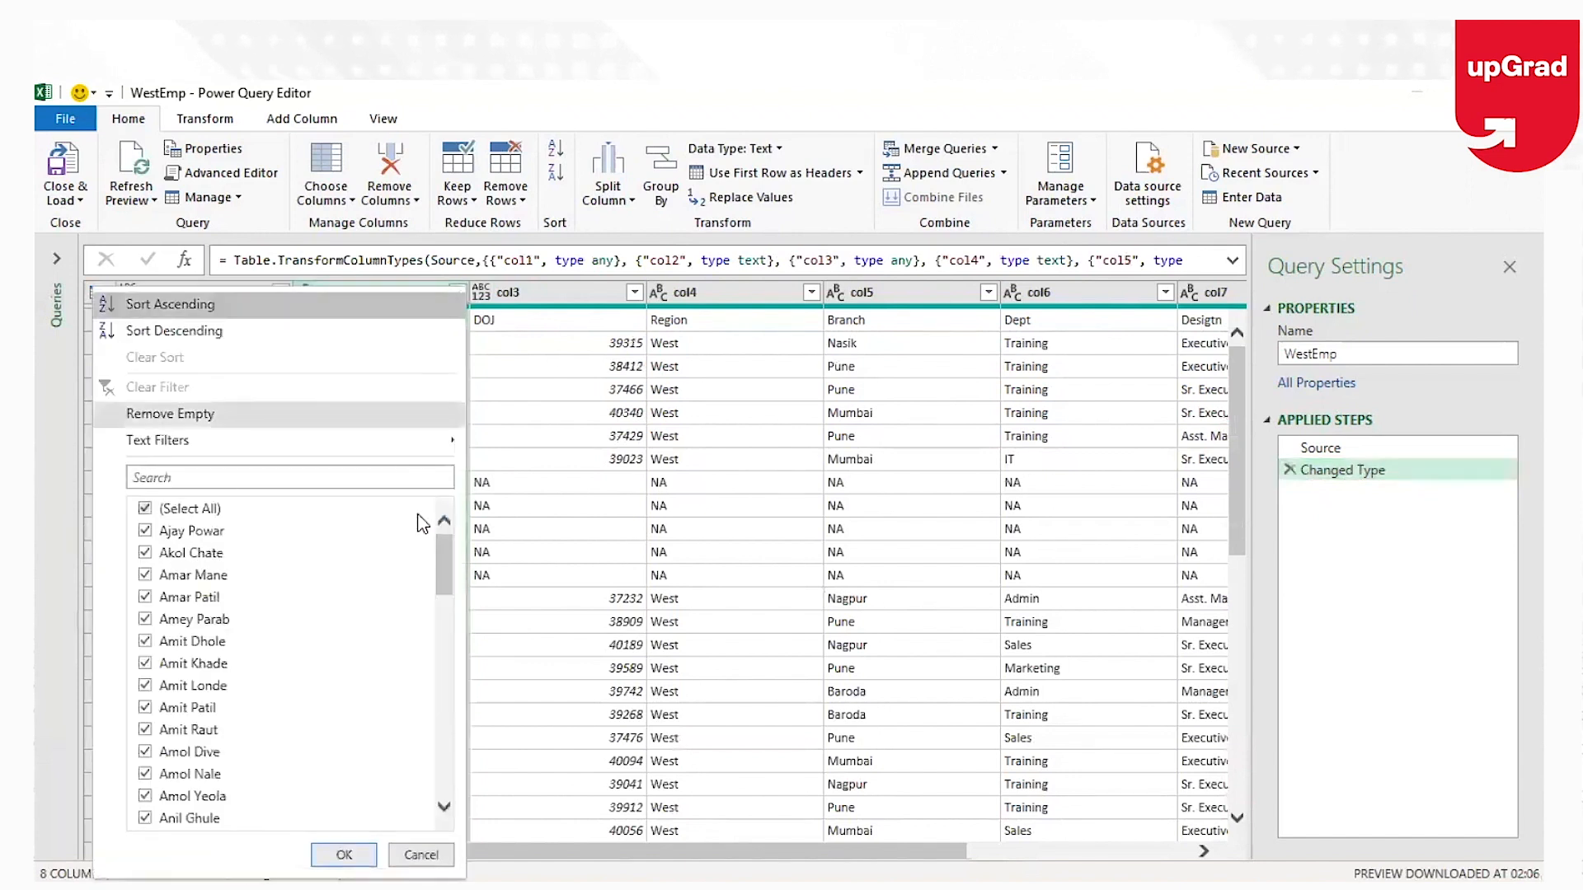
pyautogui.moveTo(447, 566); pyautogui.dragTo(453, 736)
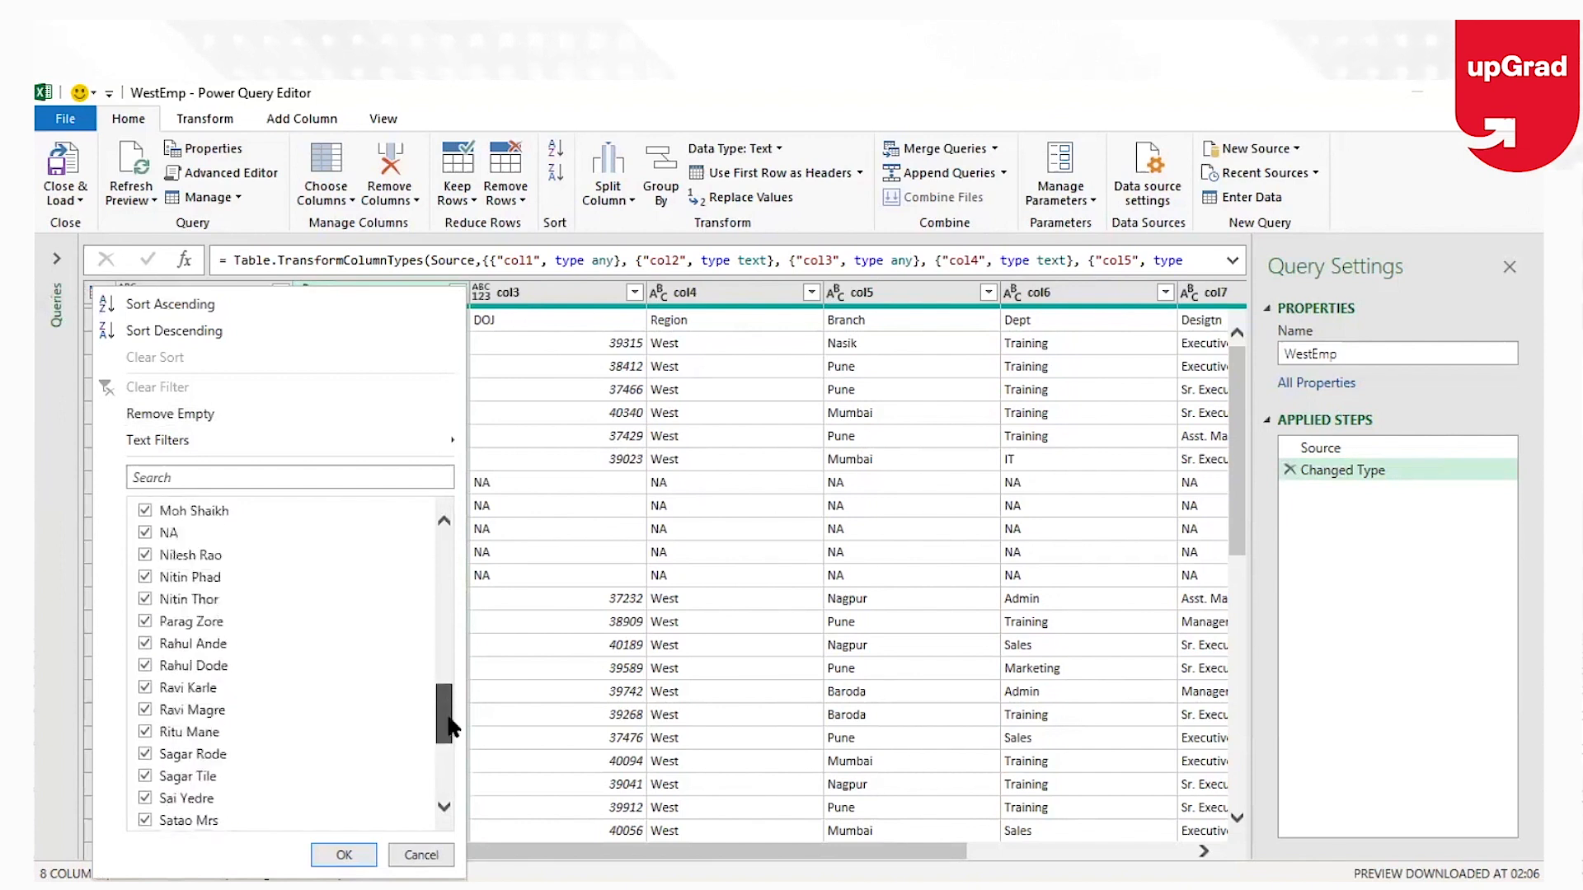
pyautogui.click(145, 533)
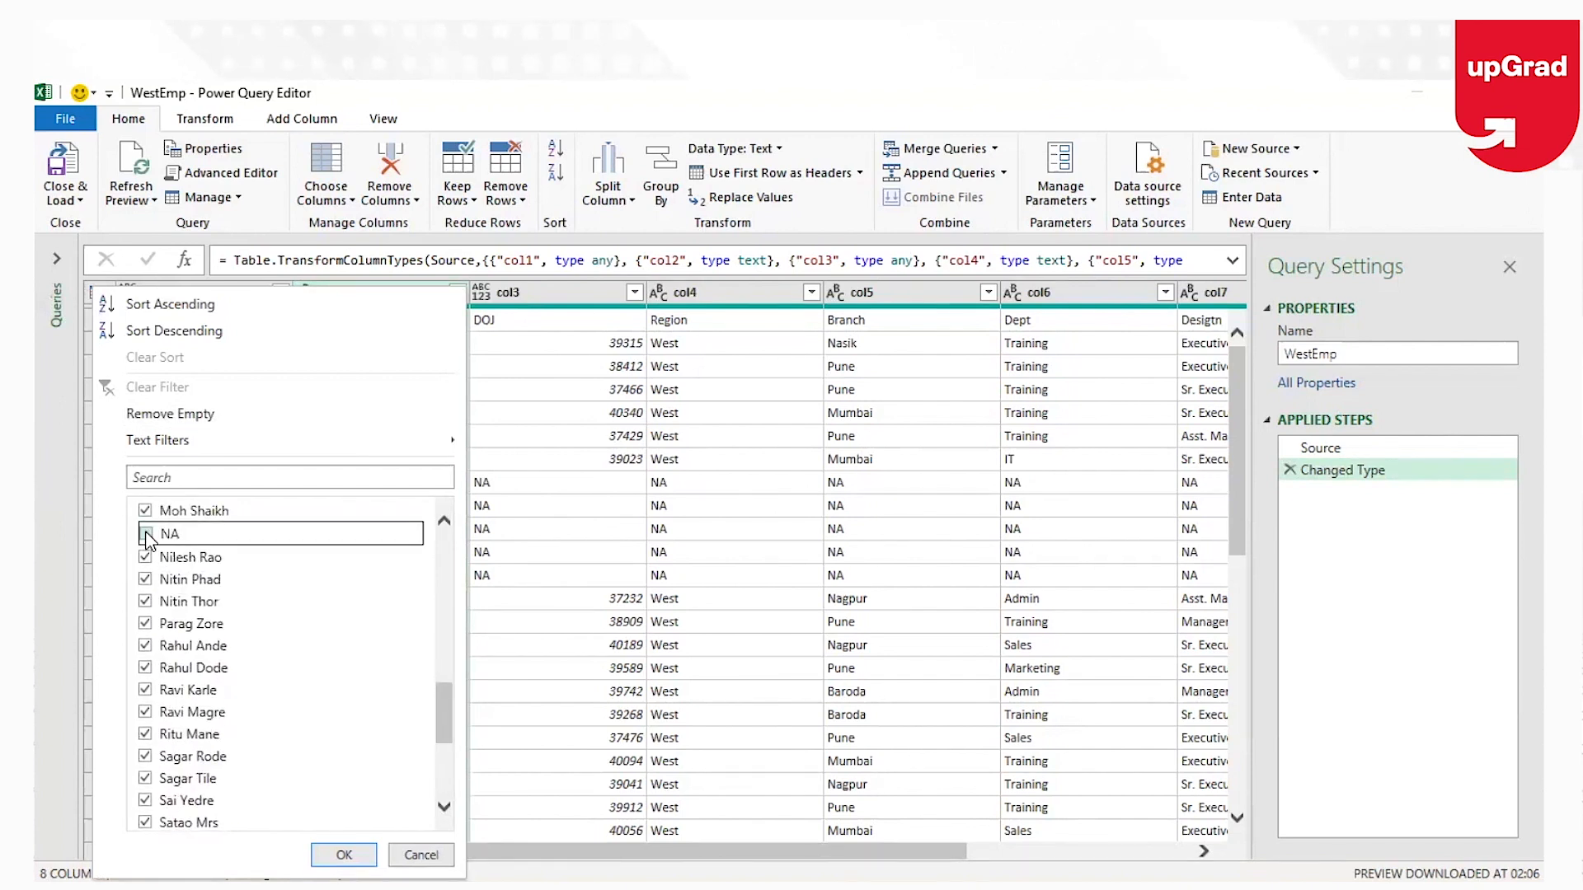
pyautogui.click(344, 855)
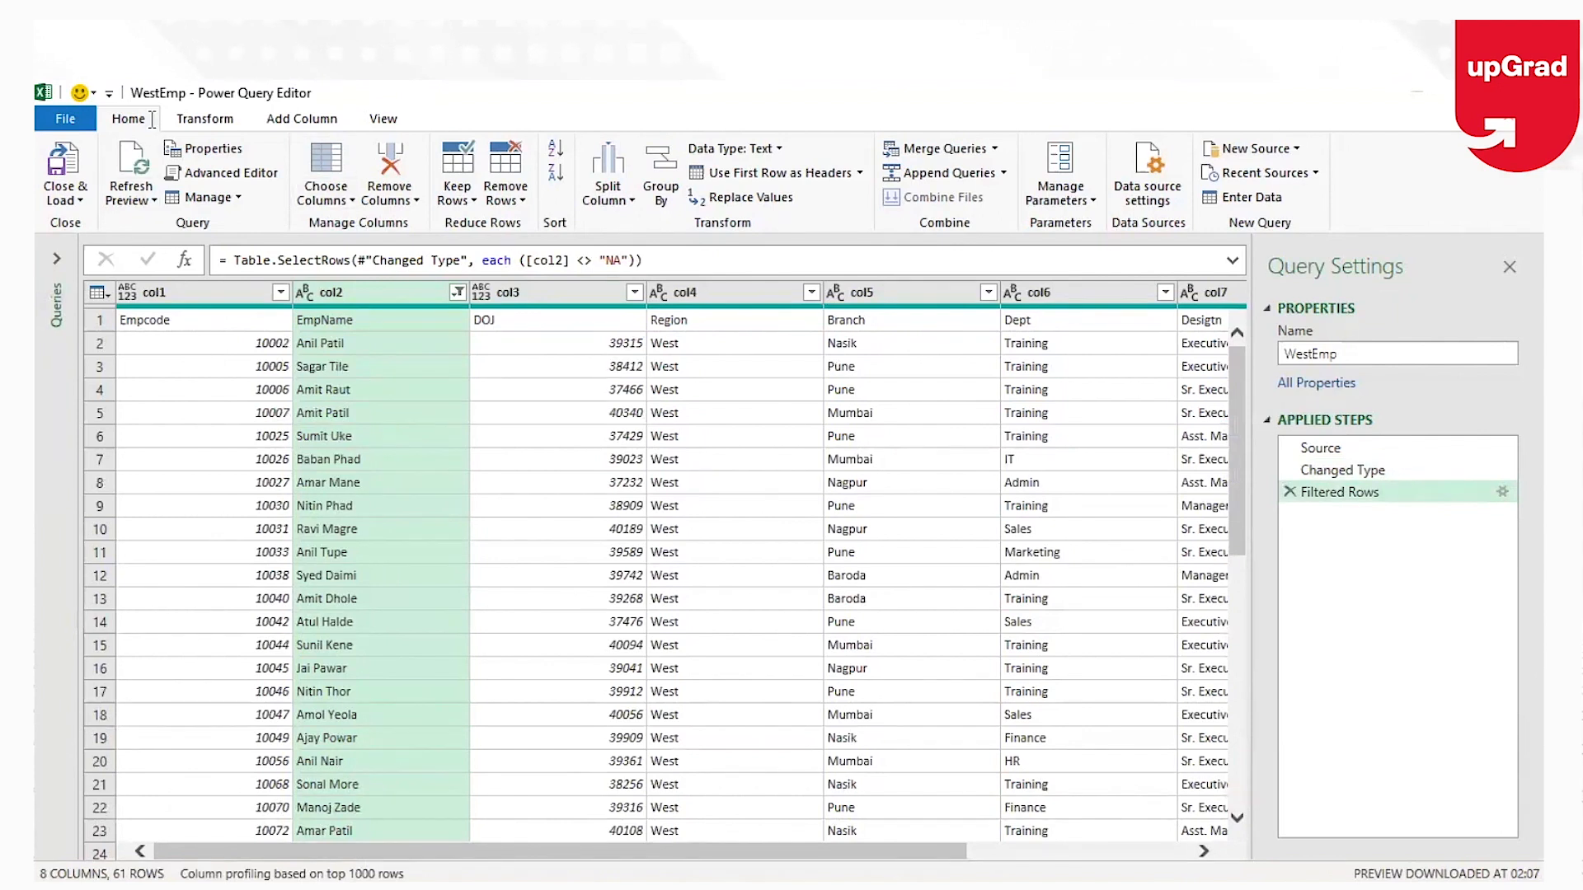
# Step: Use the first row of the WestEmp query as headers and check the columns through Salary
pyautogui.click(769, 176)
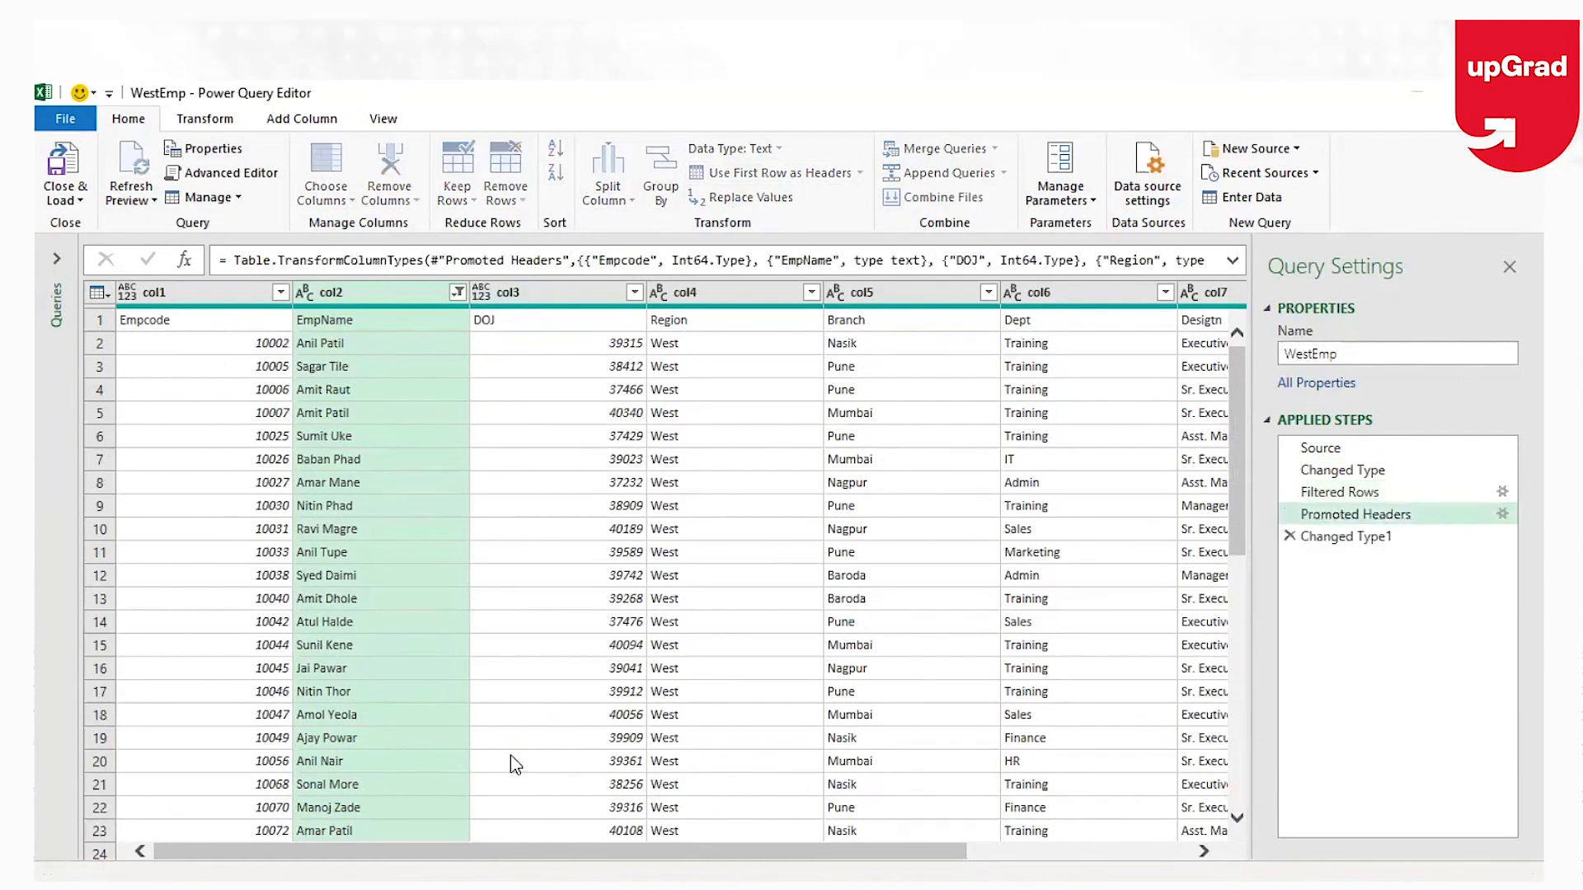
pyautogui.moveTo(470, 853); pyautogui.dragTo(779, 872)
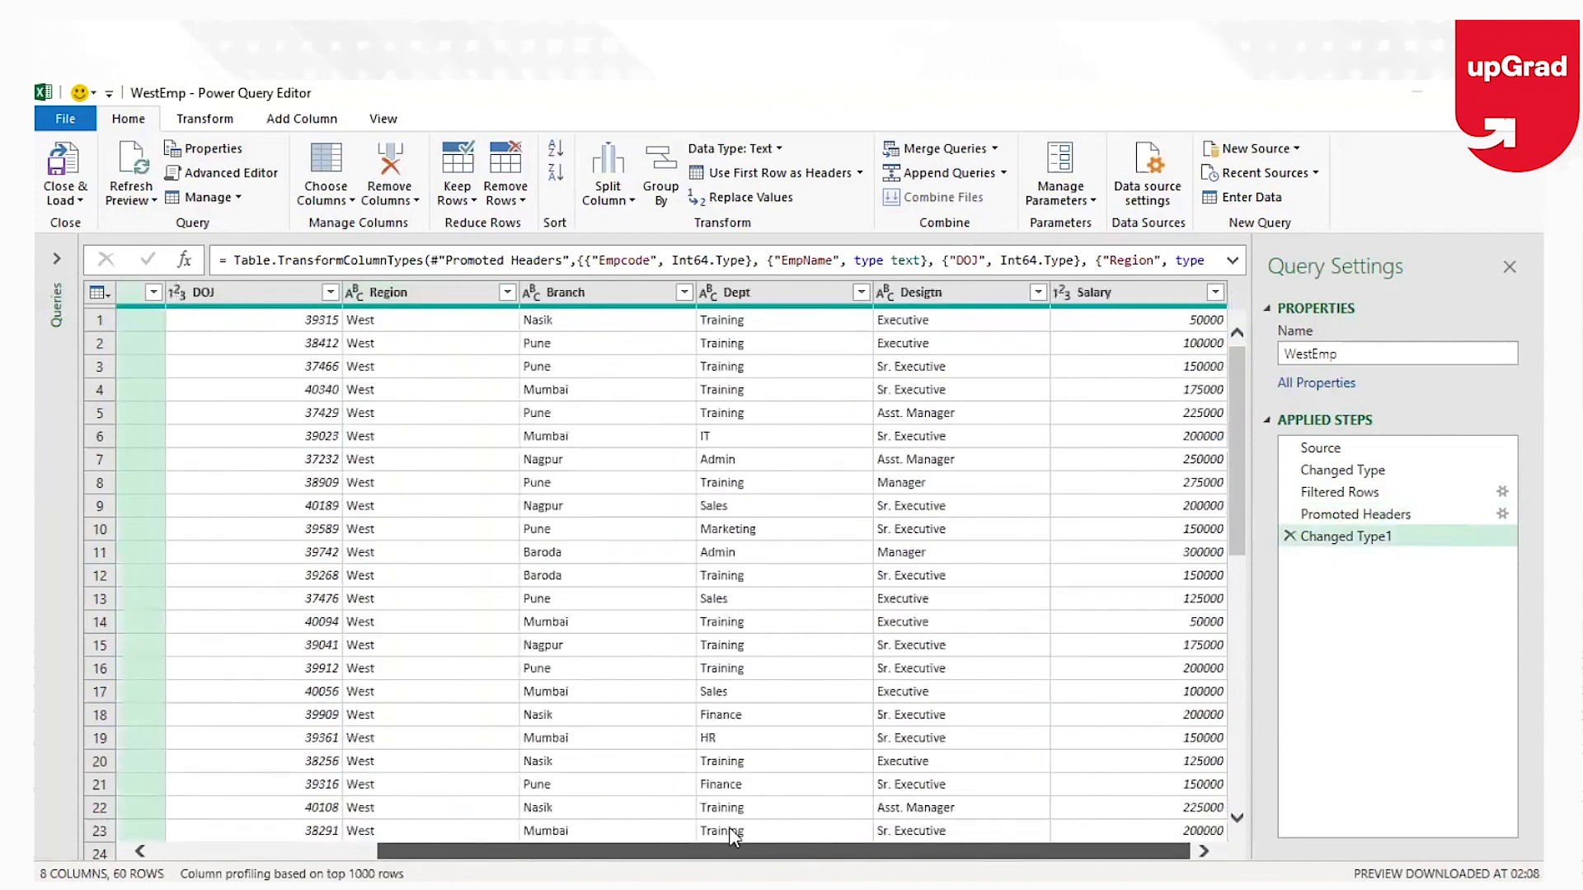
pyautogui.hscroll(-5, 617, 813)
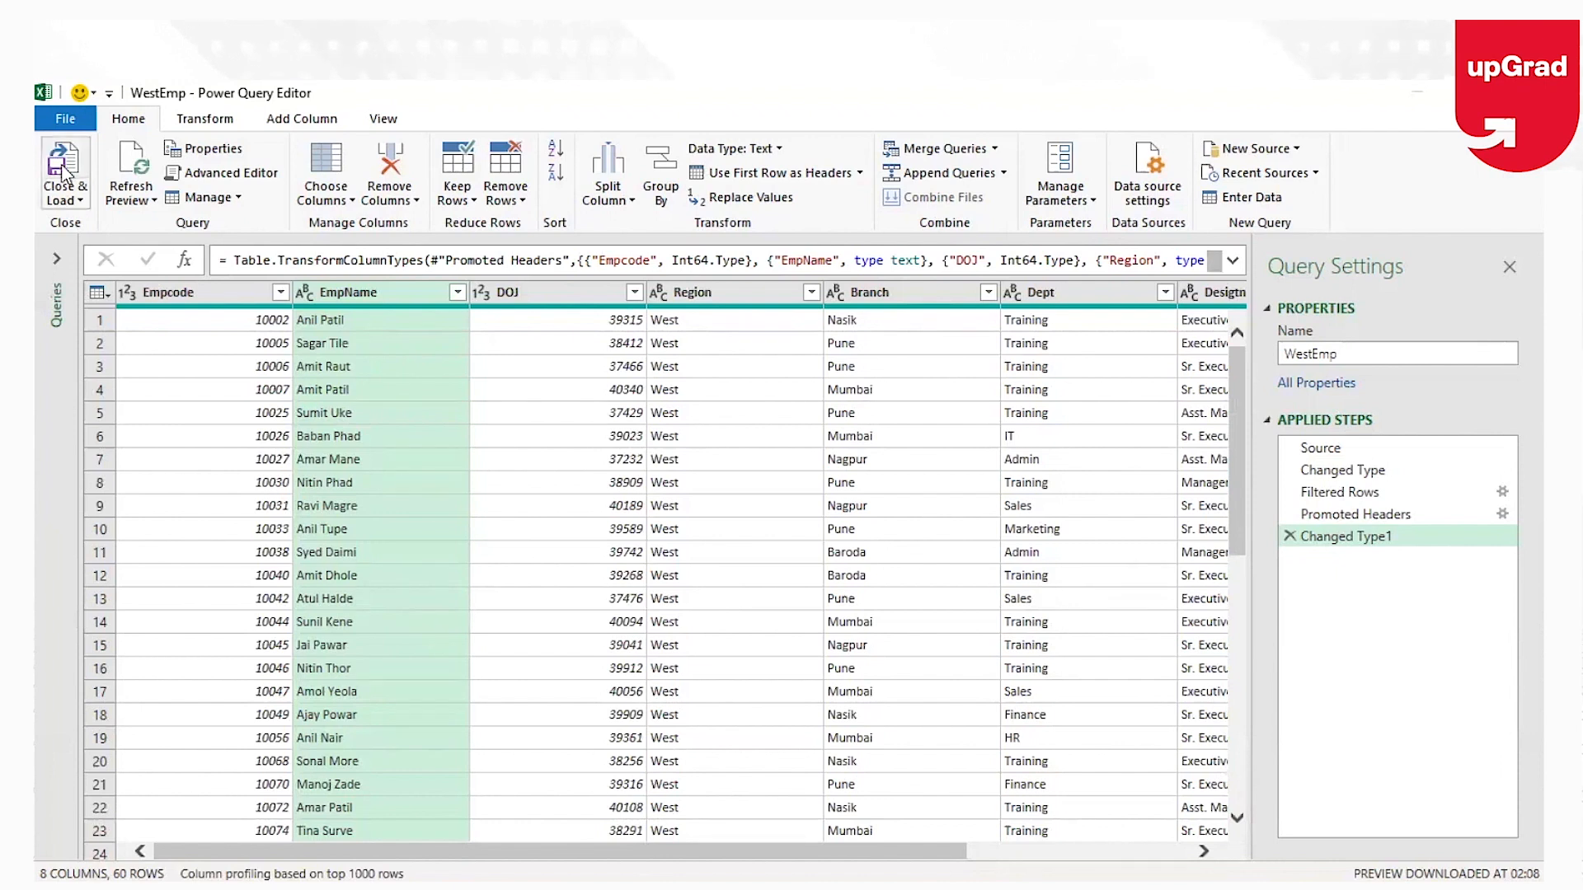
# Step: Close the editor and load the WestEmp query to the workbook as a connection only
pyautogui.click(66, 201)
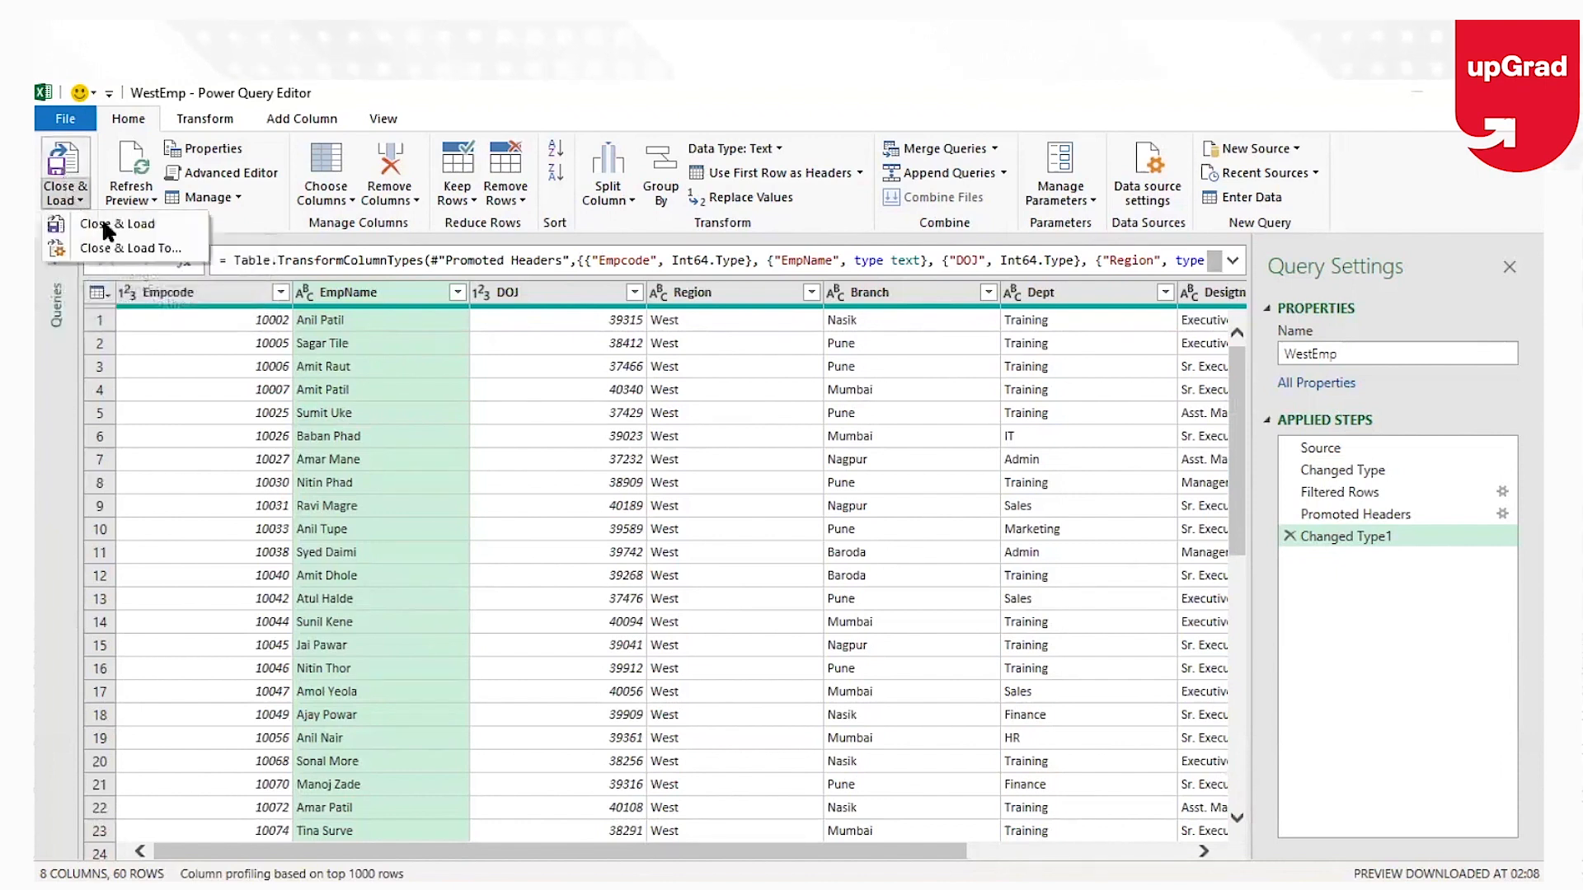
pyautogui.click(115, 248)
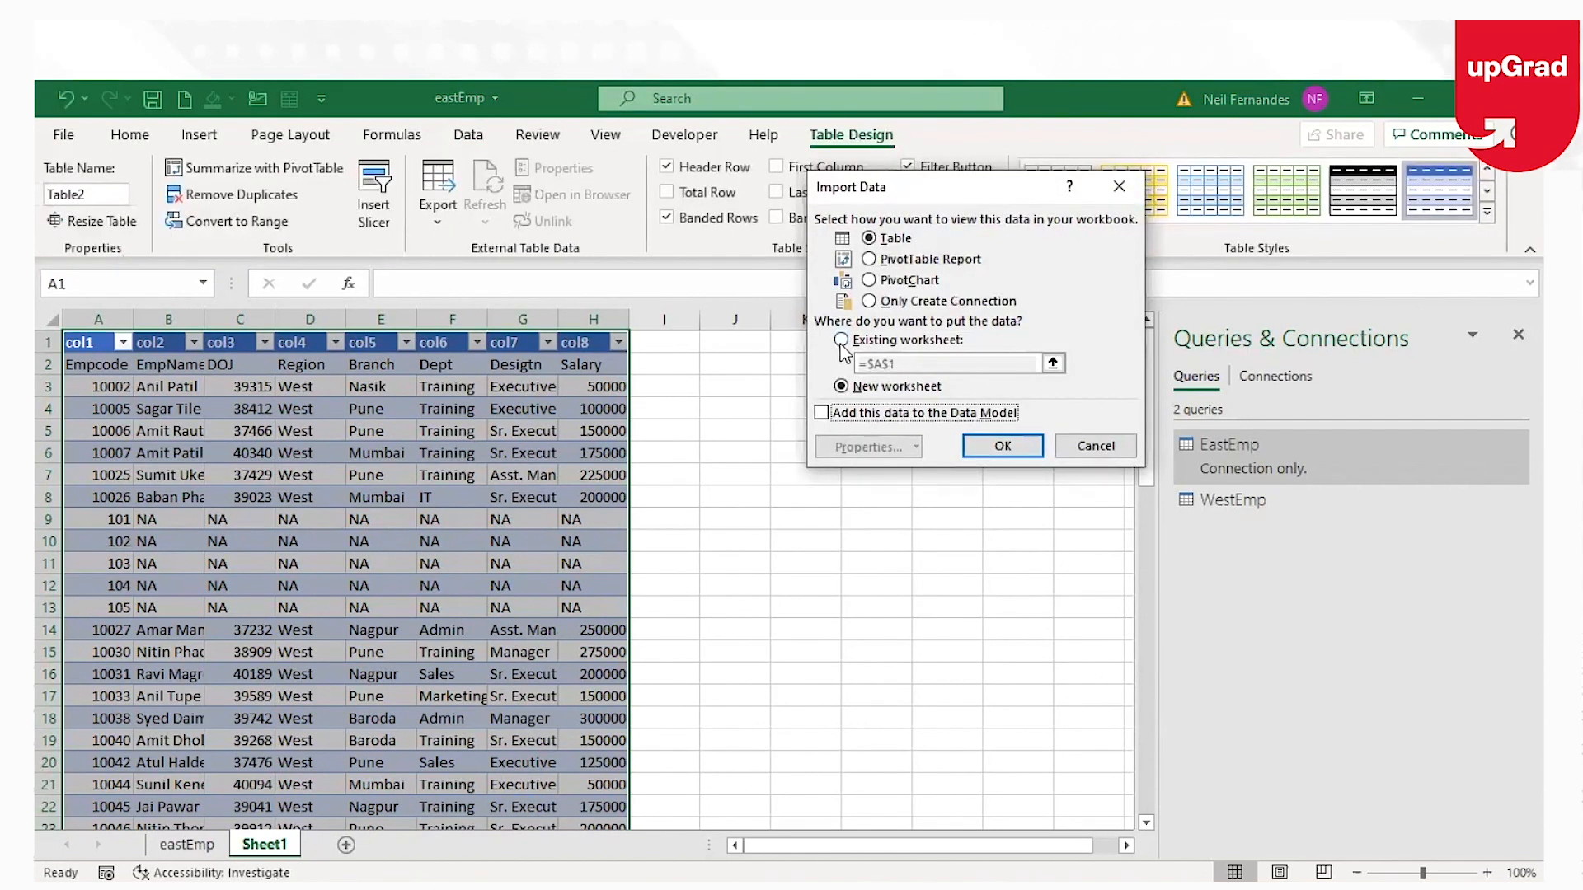
pyautogui.click(869, 302)
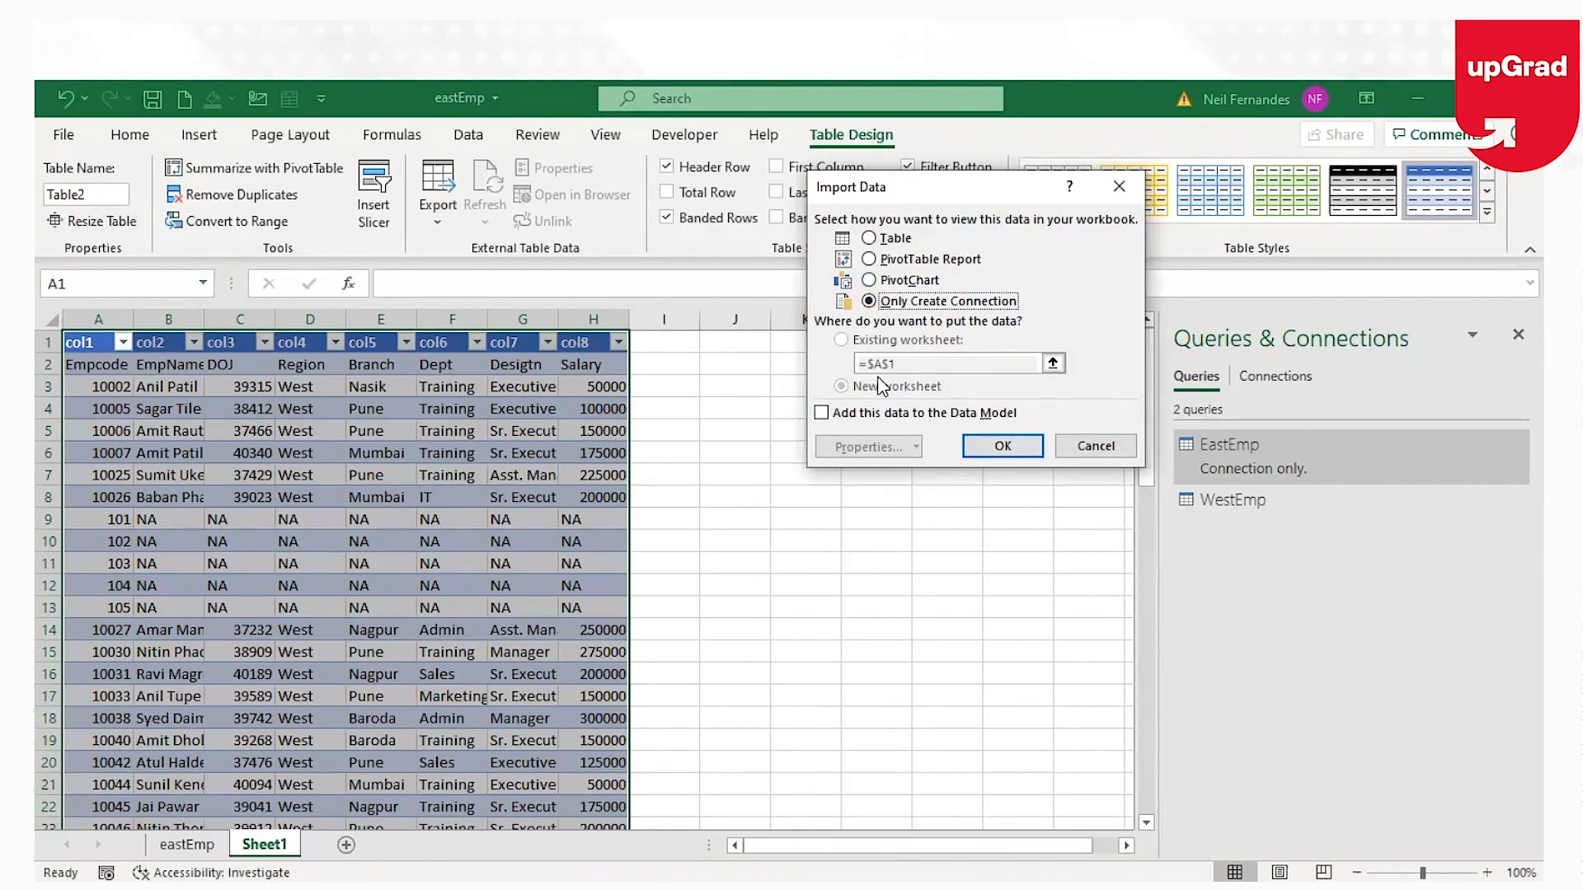
pyautogui.click(1016, 453)
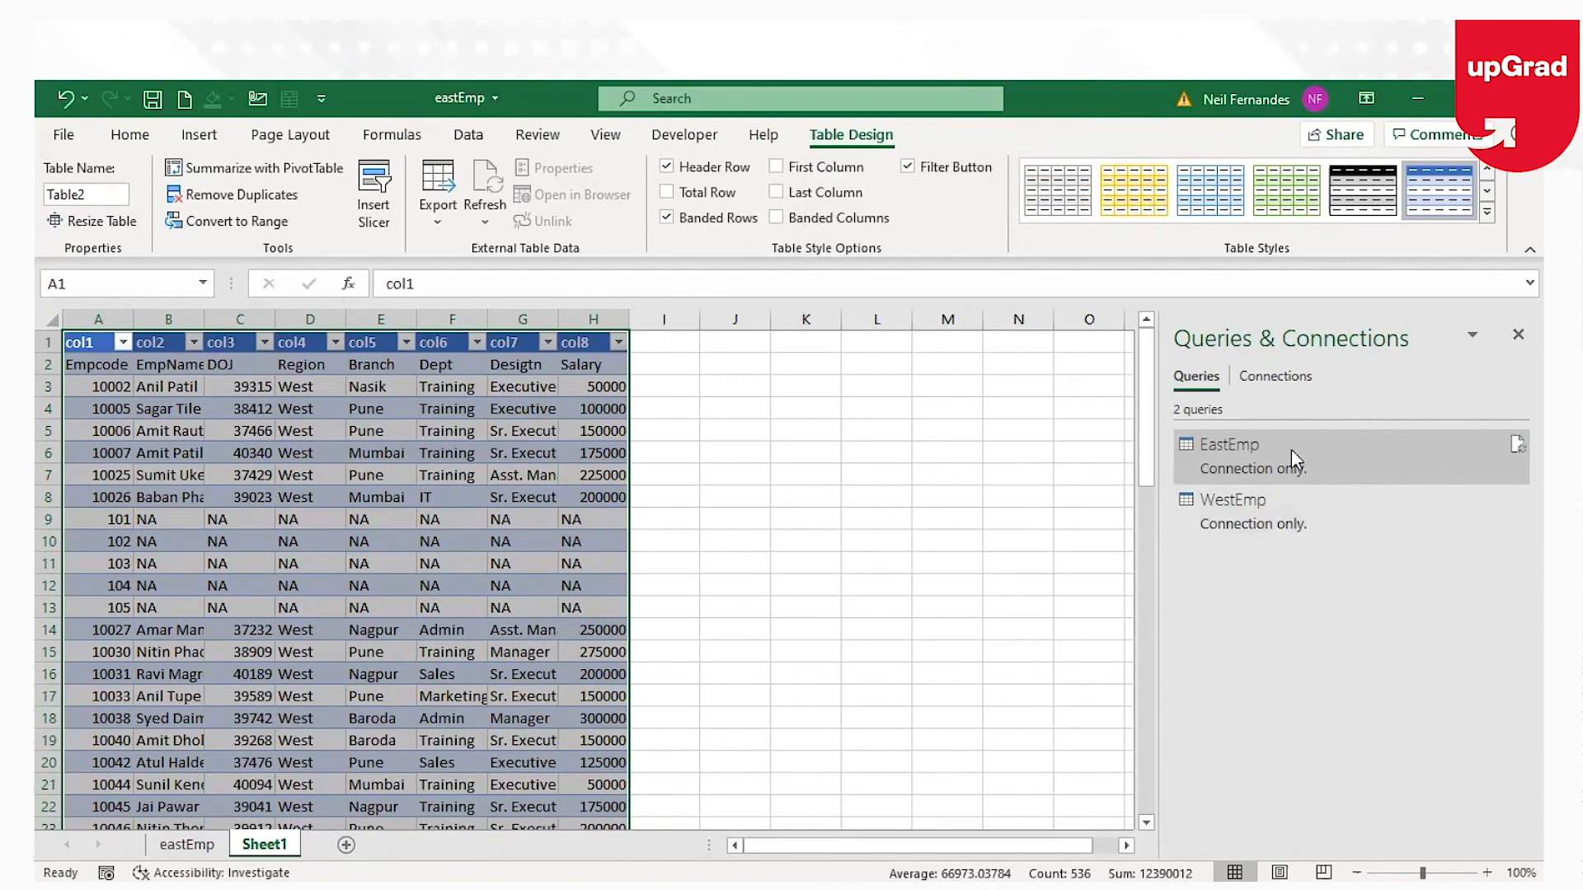
# Step: Preview the EastEmp query and open it for editing in Power Query Editor
pyautogui.click(468, 135)
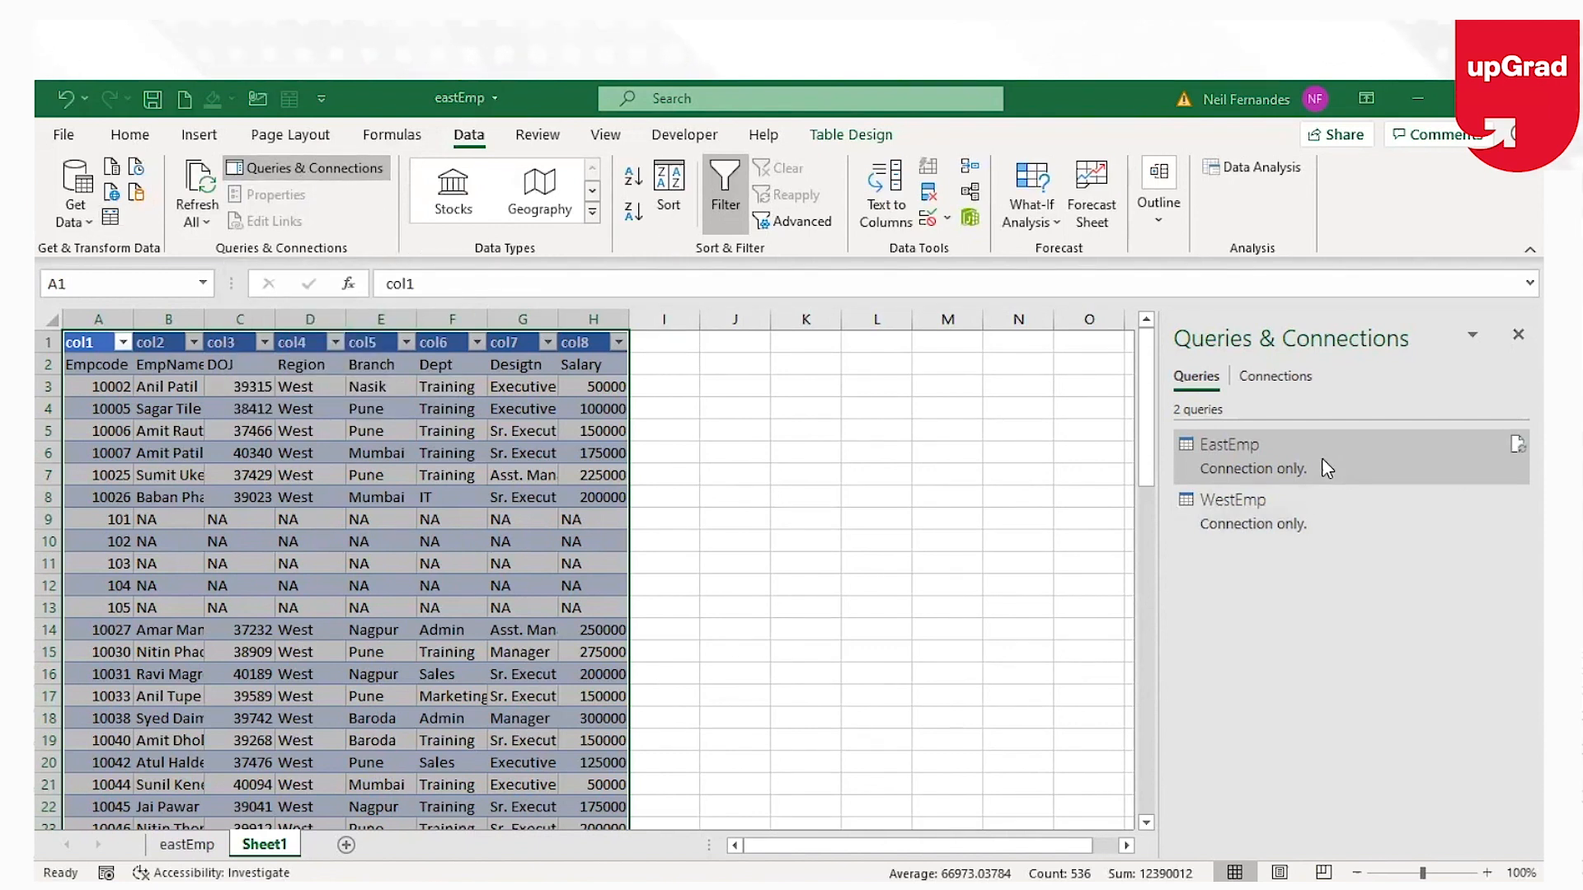
pyautogui.moveTo(1323, 460)
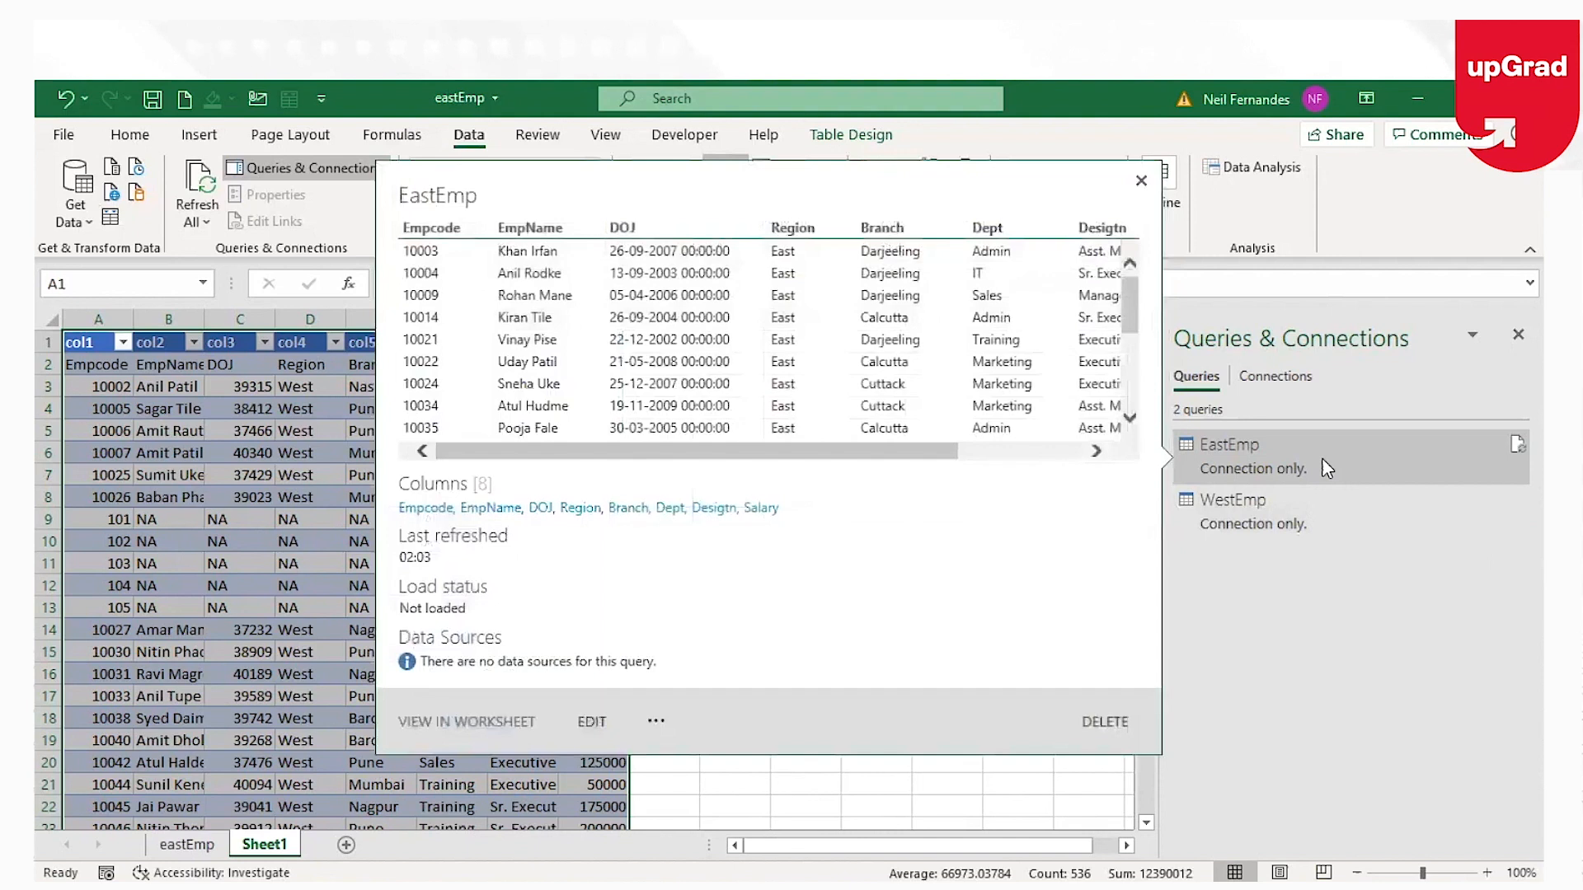
pyautogui.doubleClick(1322, 458)
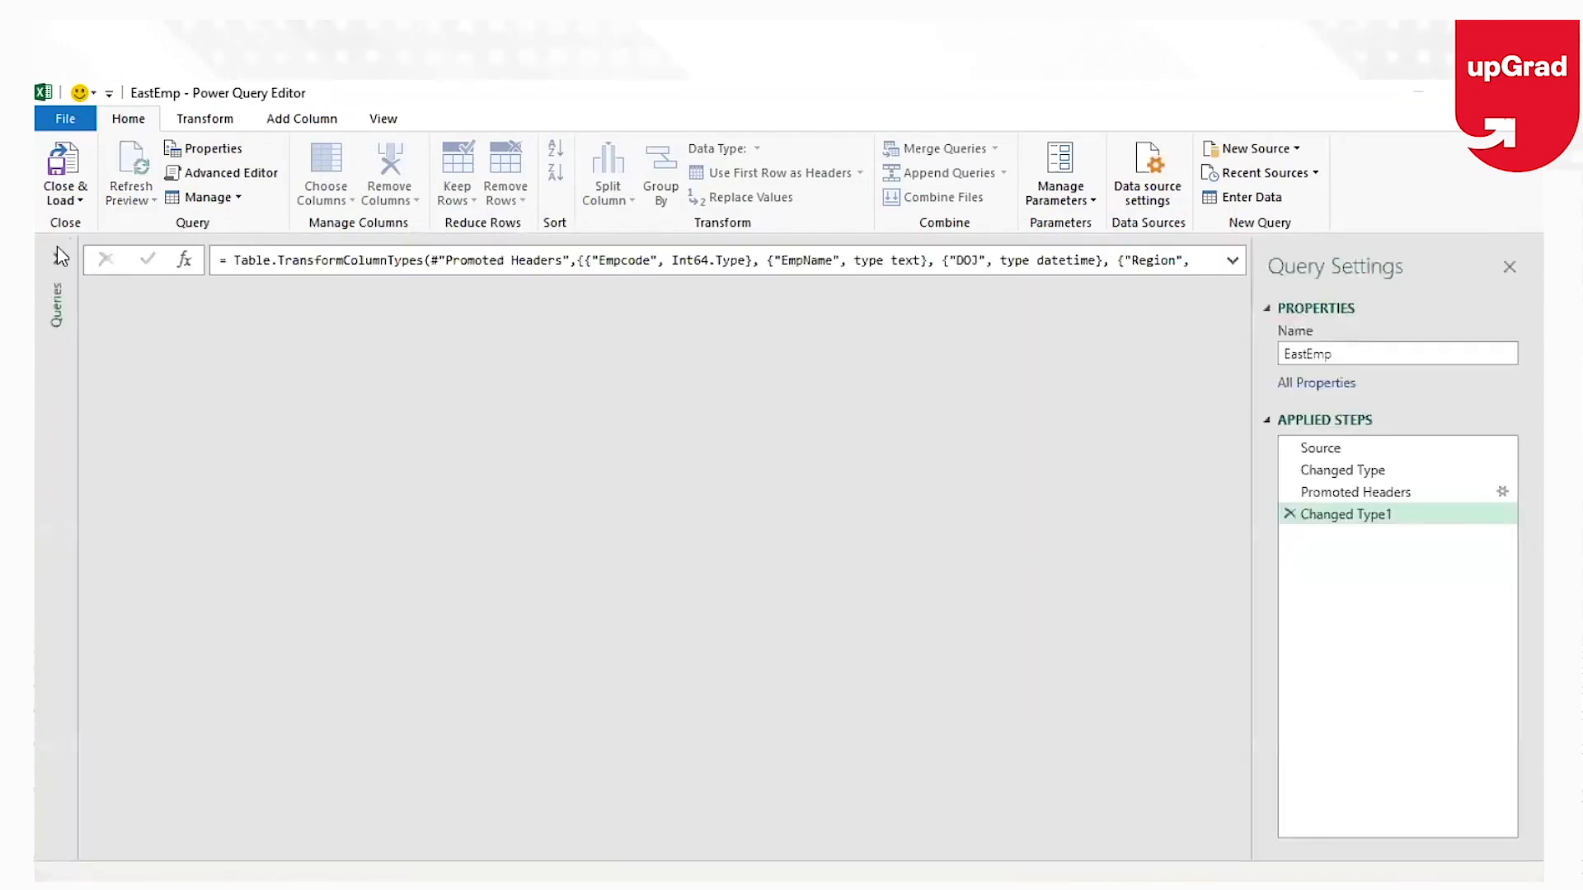
# Step: Start appending EastEmp as a new query, switch to three or more tables, and add WestEmp to the tables to append
pyautogui.click(56, 258)
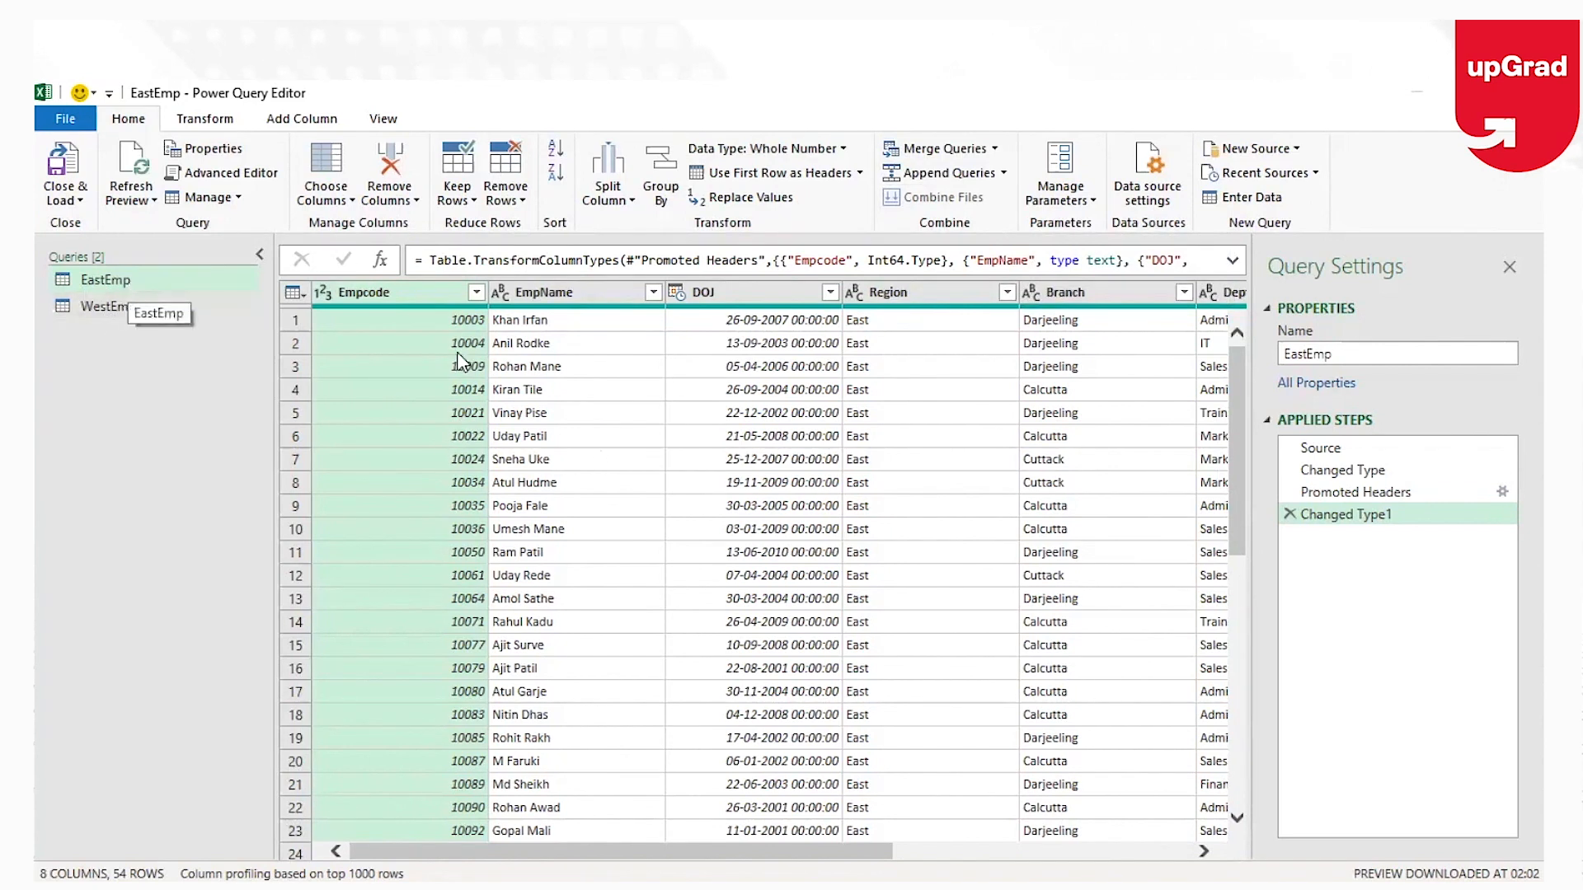
pyautogui.click(180, 280)
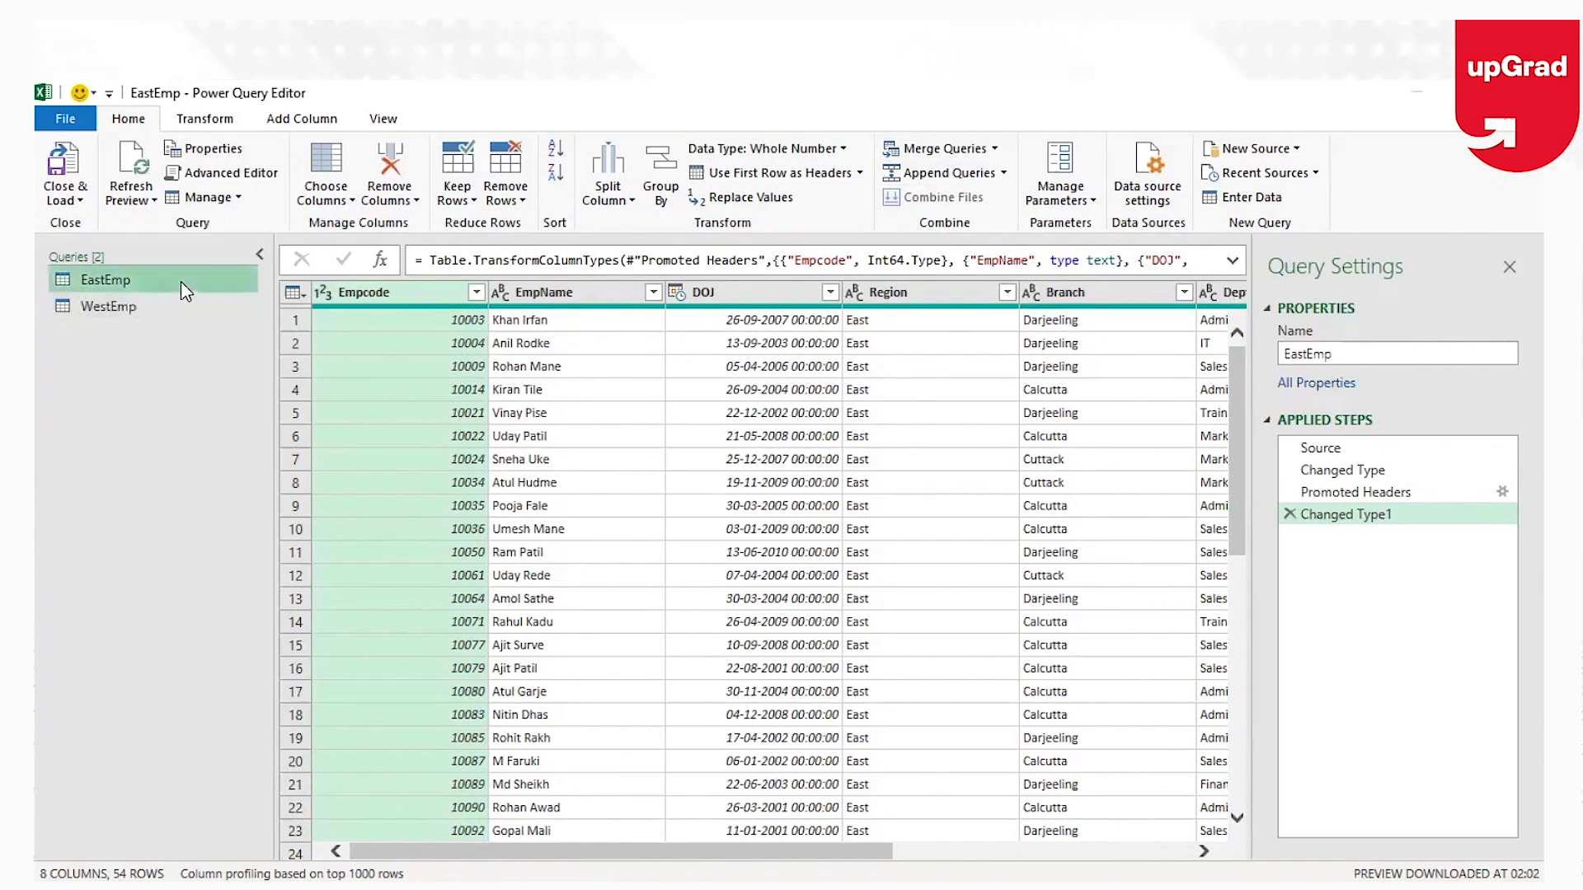
pyautogui.click(1004, 174)
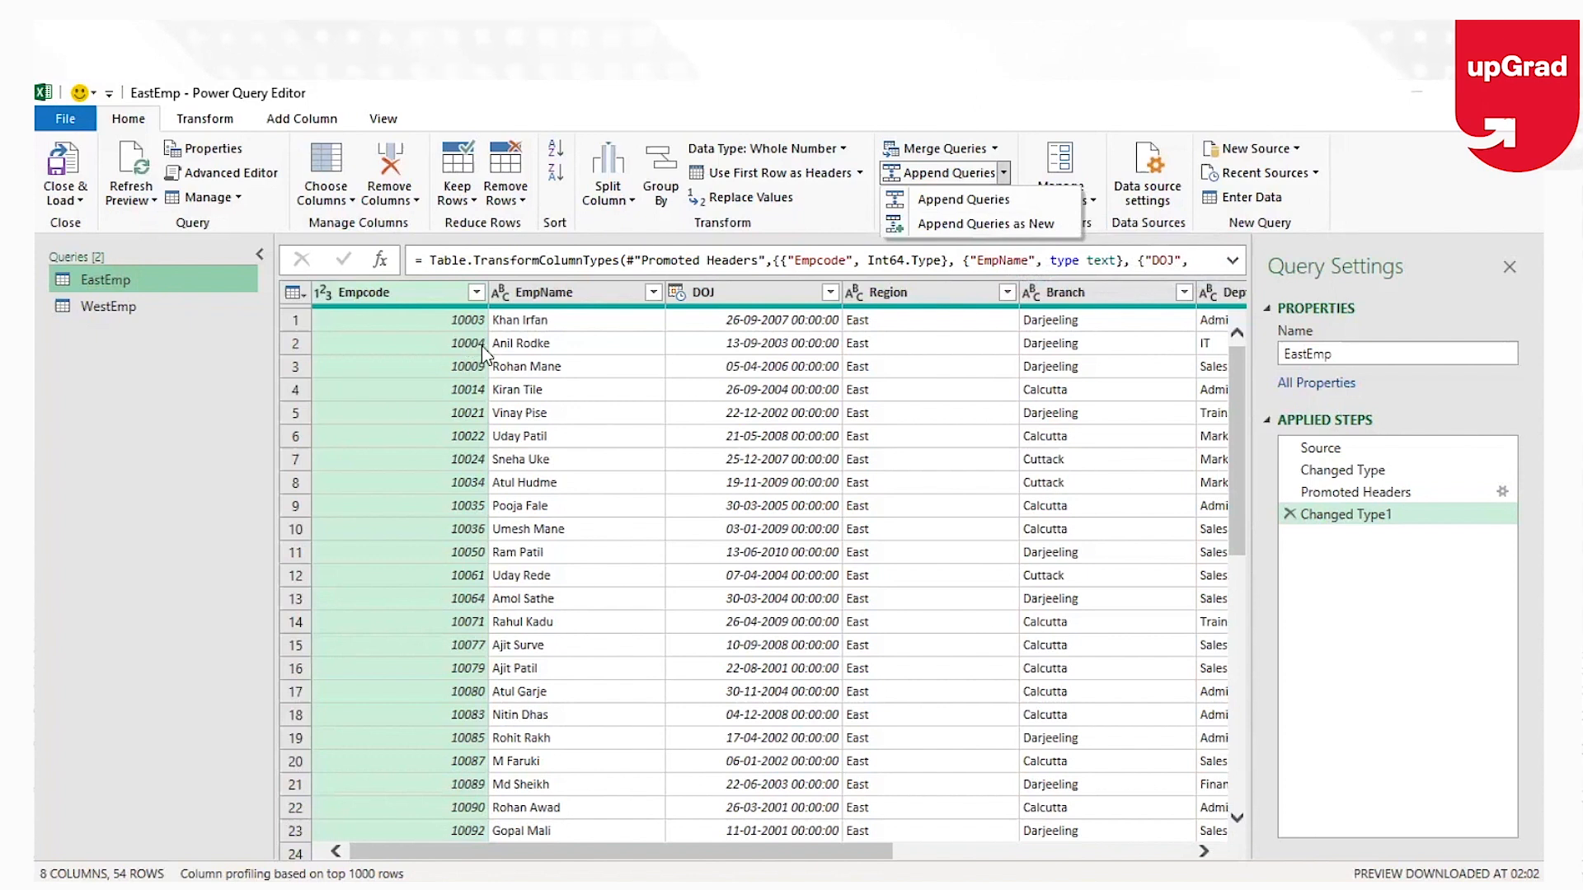
pyautogui.click(938, 225)
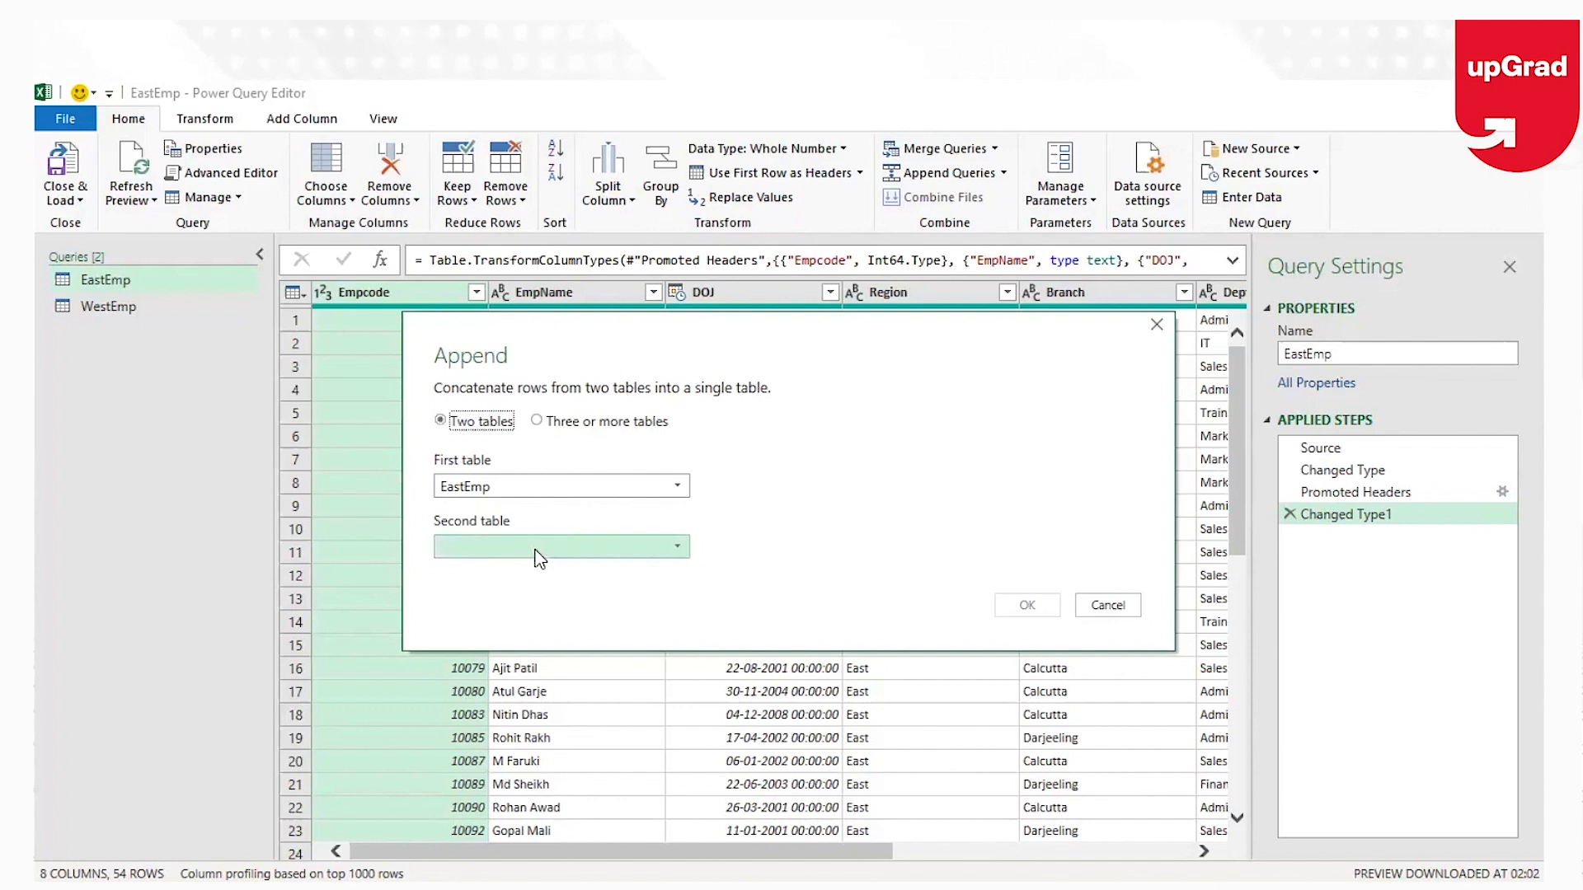
pyautogui.click(675, 555)
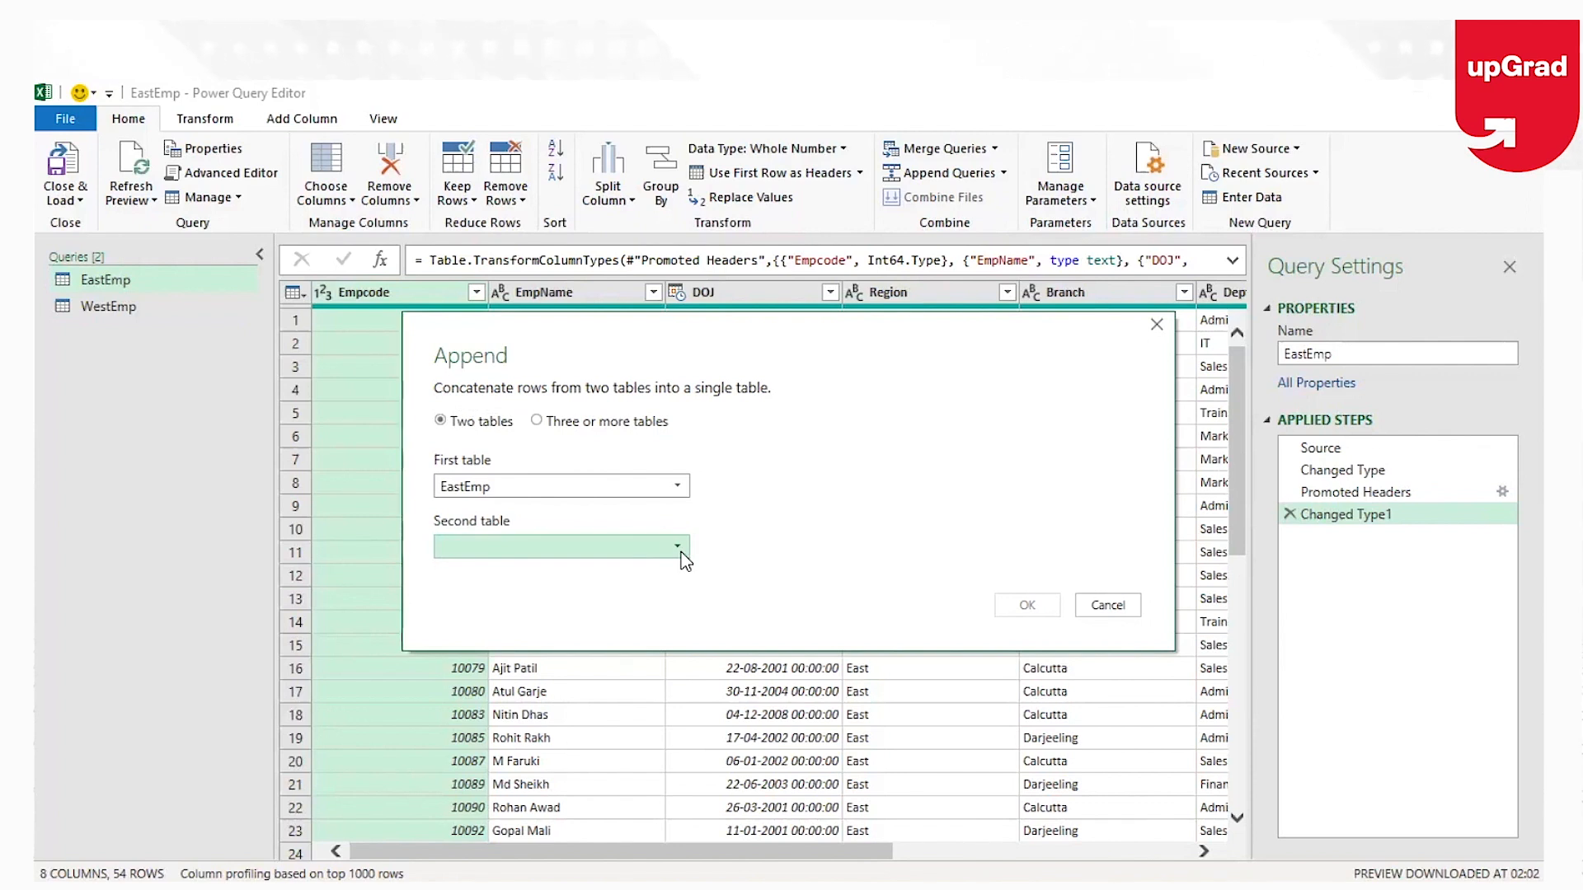
pyautogui.click(537, 423)
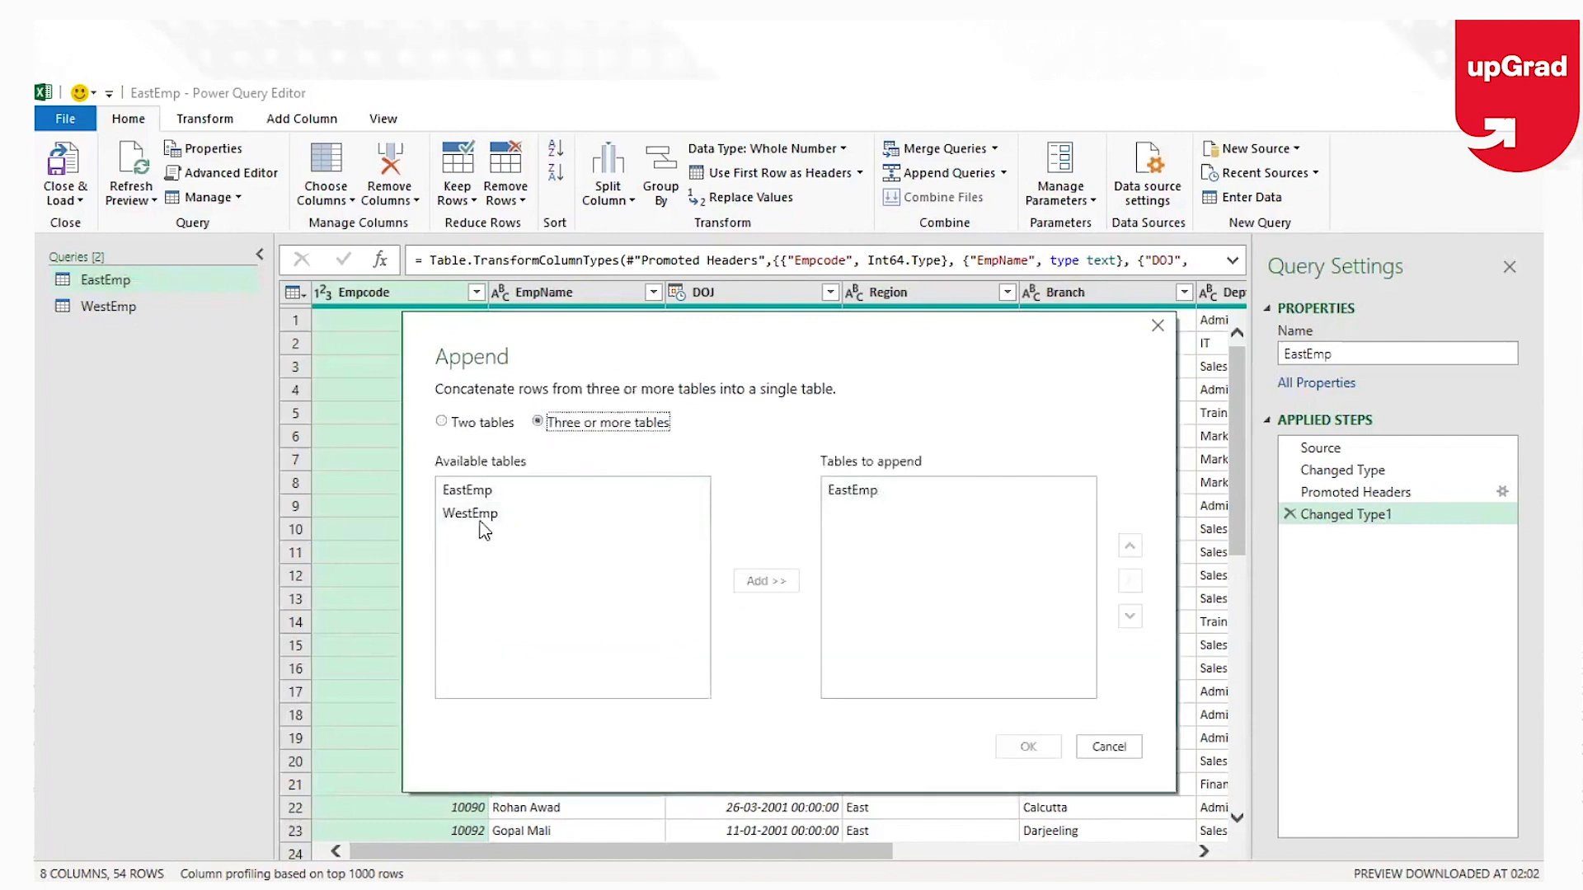
pyautogui.click(480, 516)
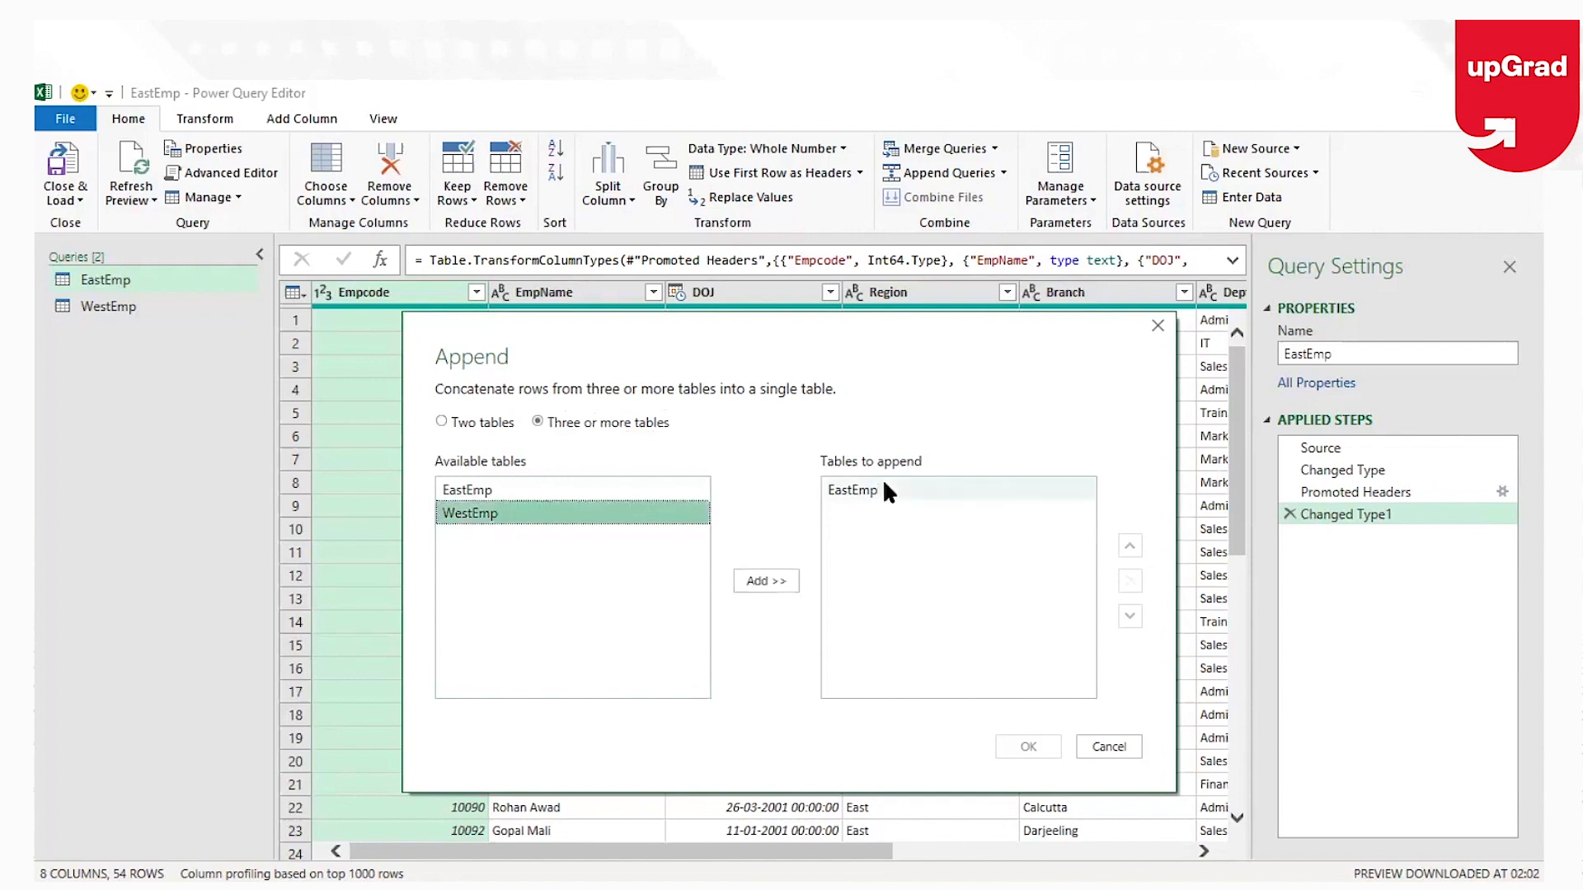
pyautogui.click(760, 581)
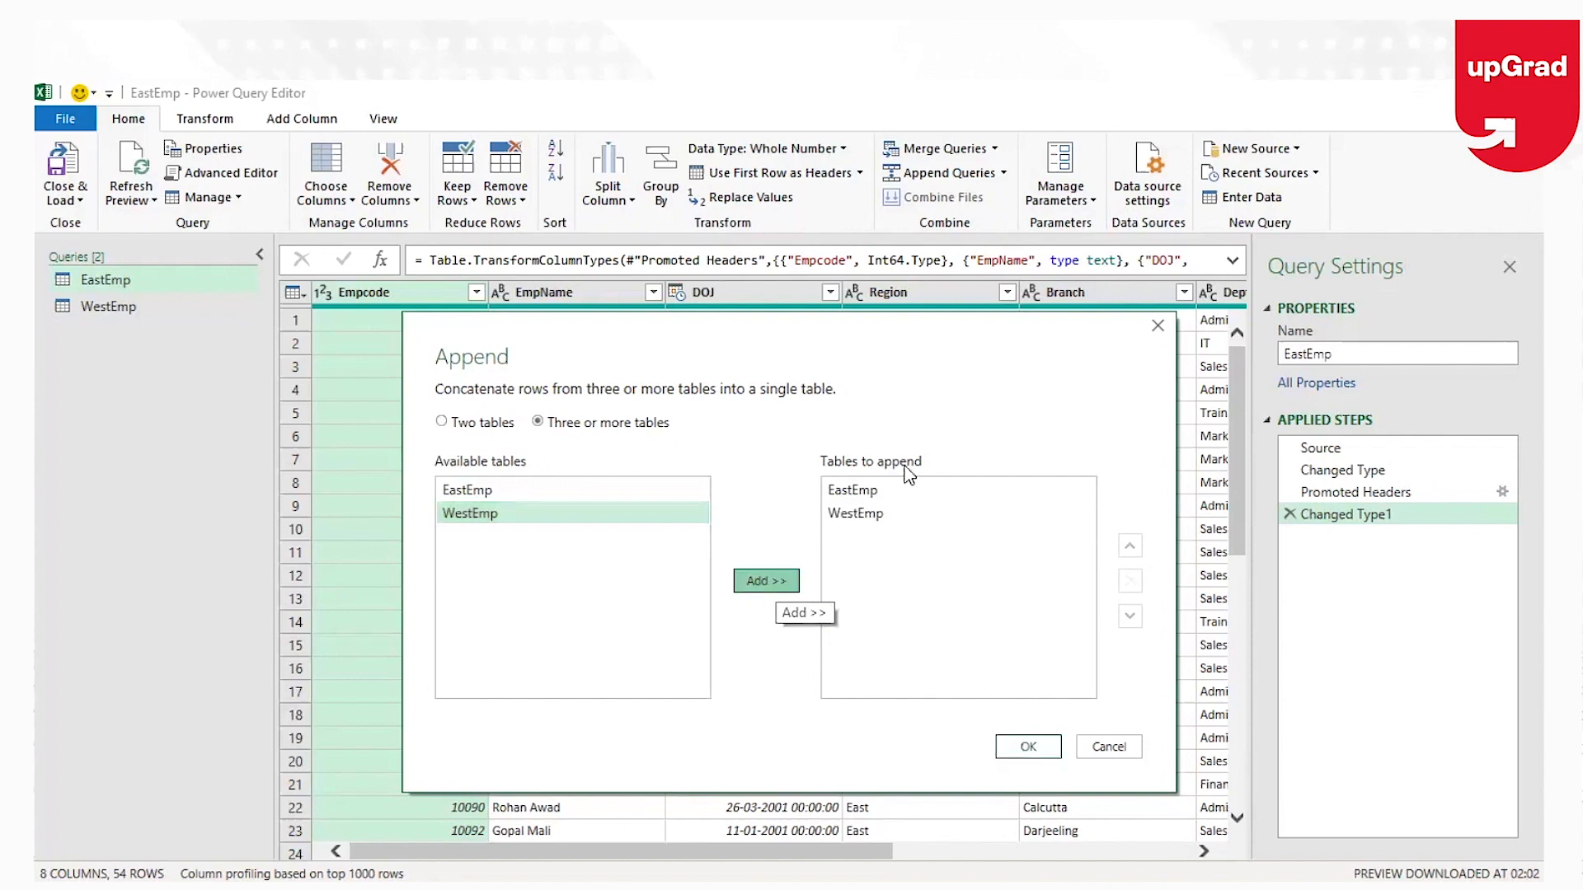
# Step: Add WestEmp to the tables to append a second time and remove that duplicate entry
pyautogui.click(773, 581)
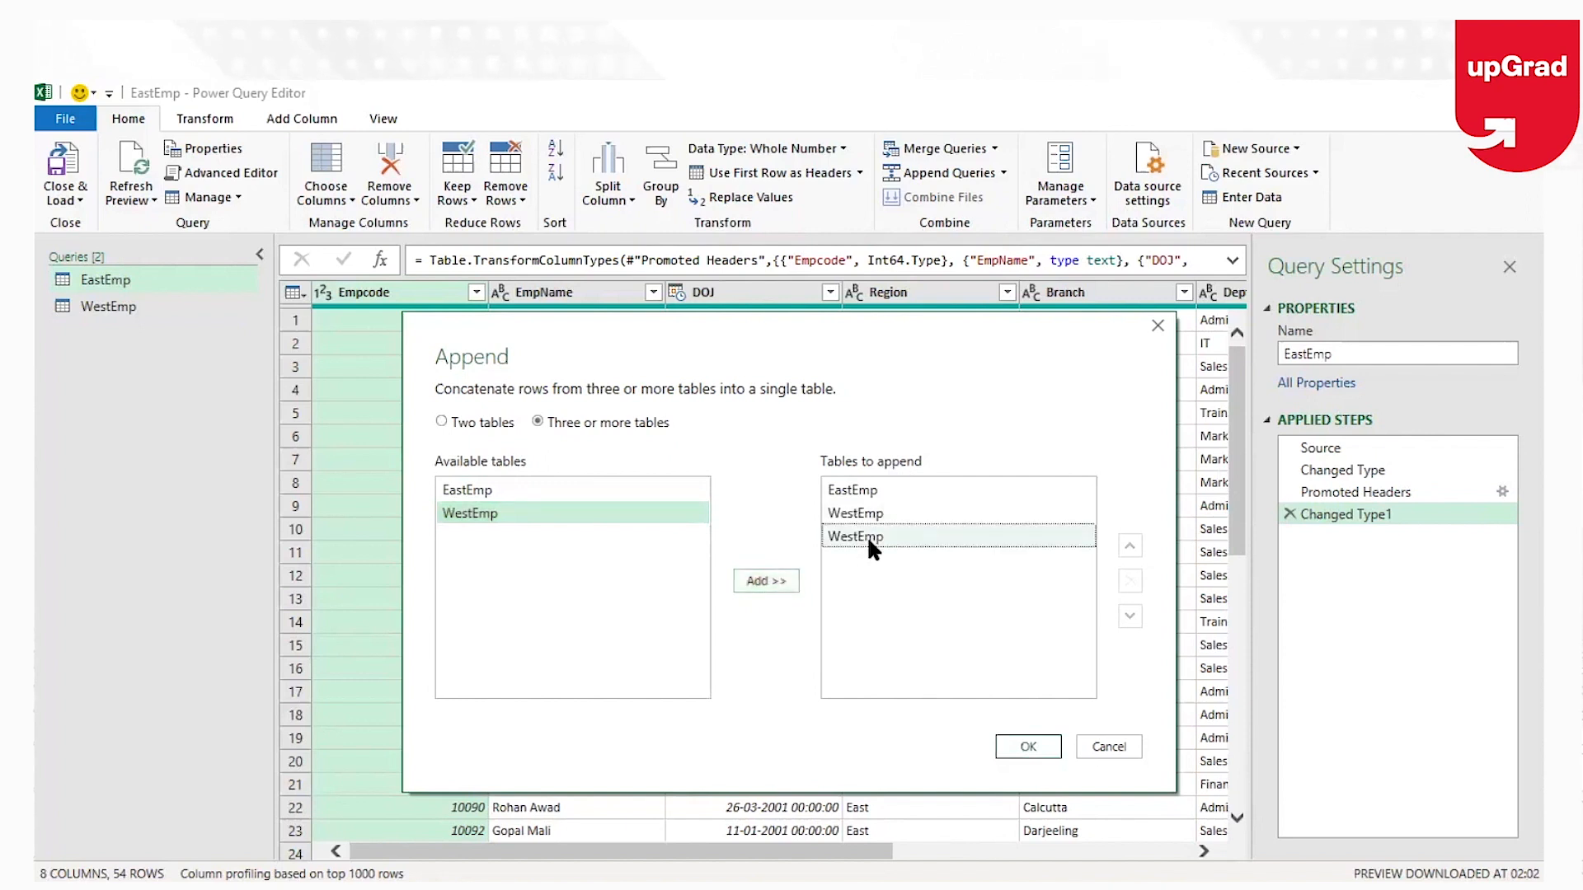
pyautogui.click(868, 536)
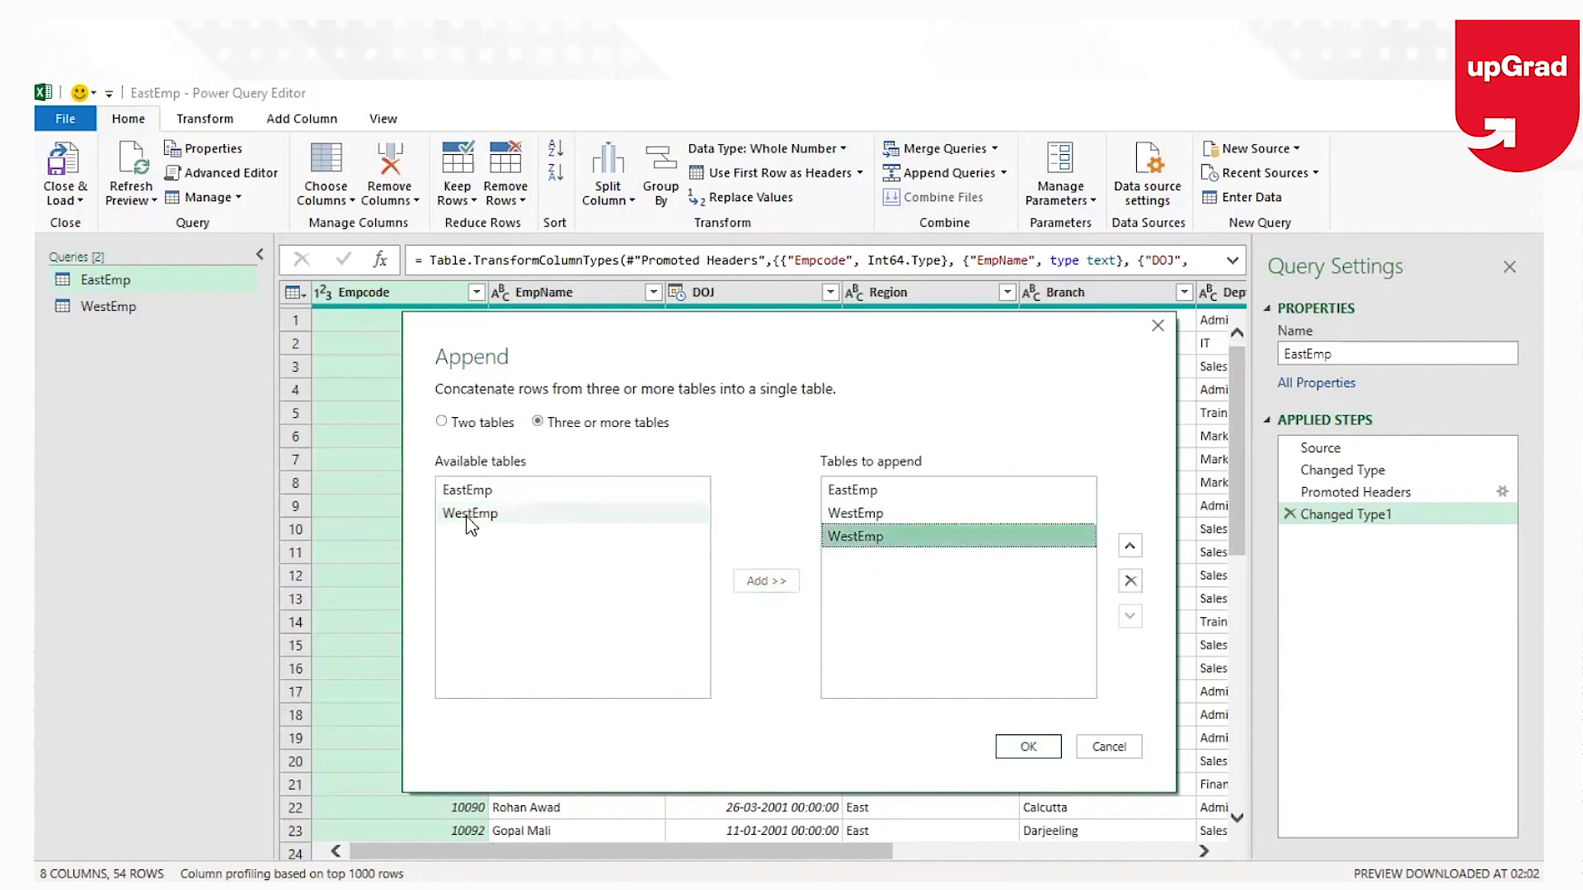
pyautogui.click(1131, 582)
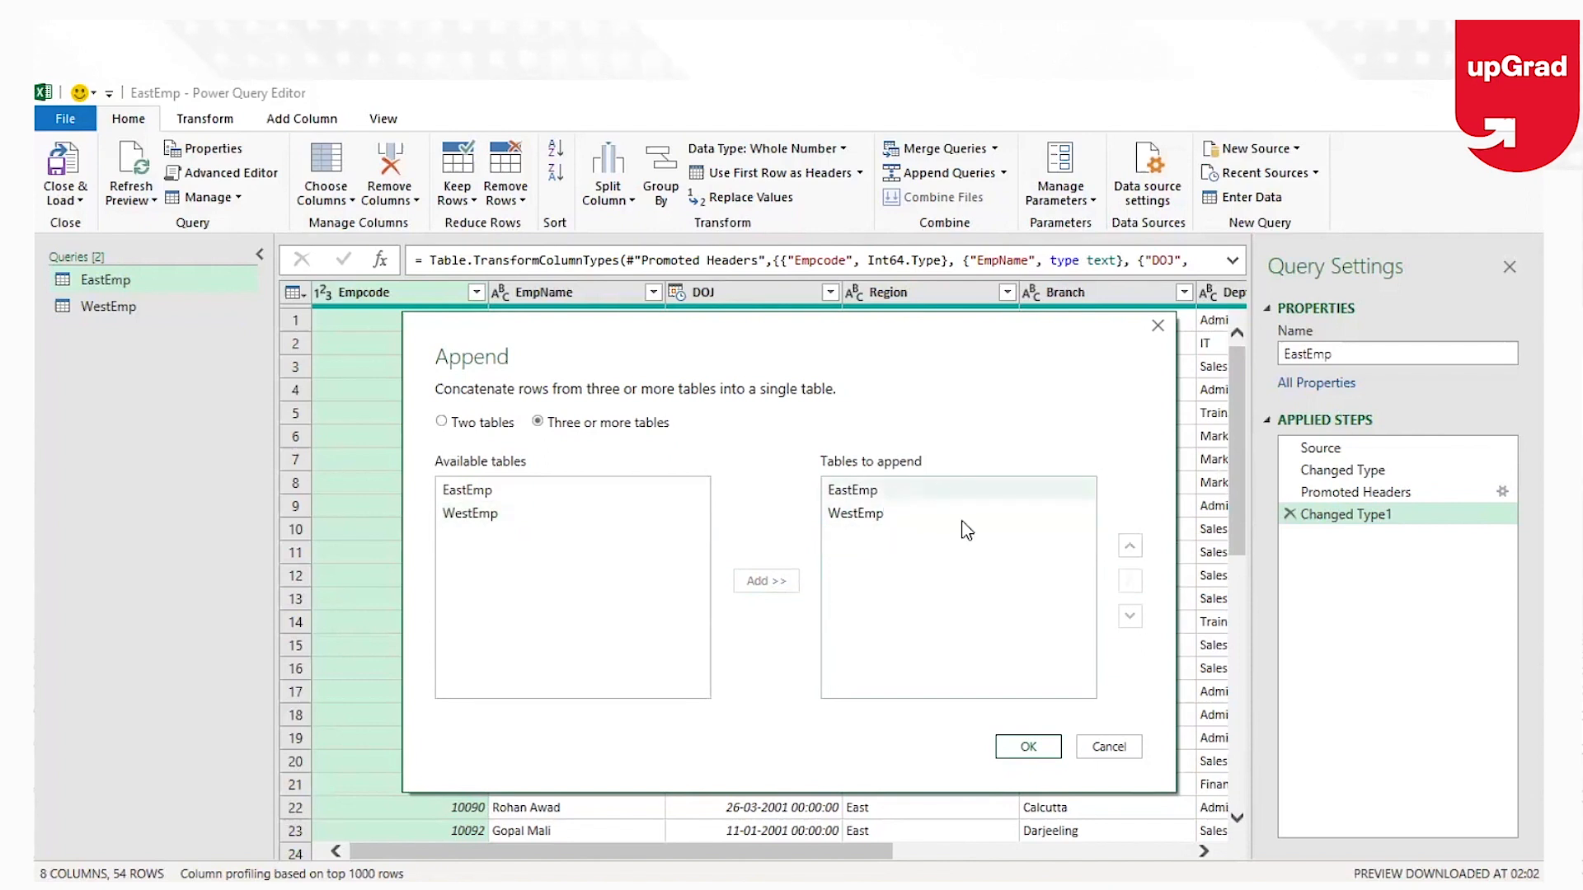
# Step: Create the new appended query with EastEmp first and WestEmp second
pyautogui.click(833, 515)
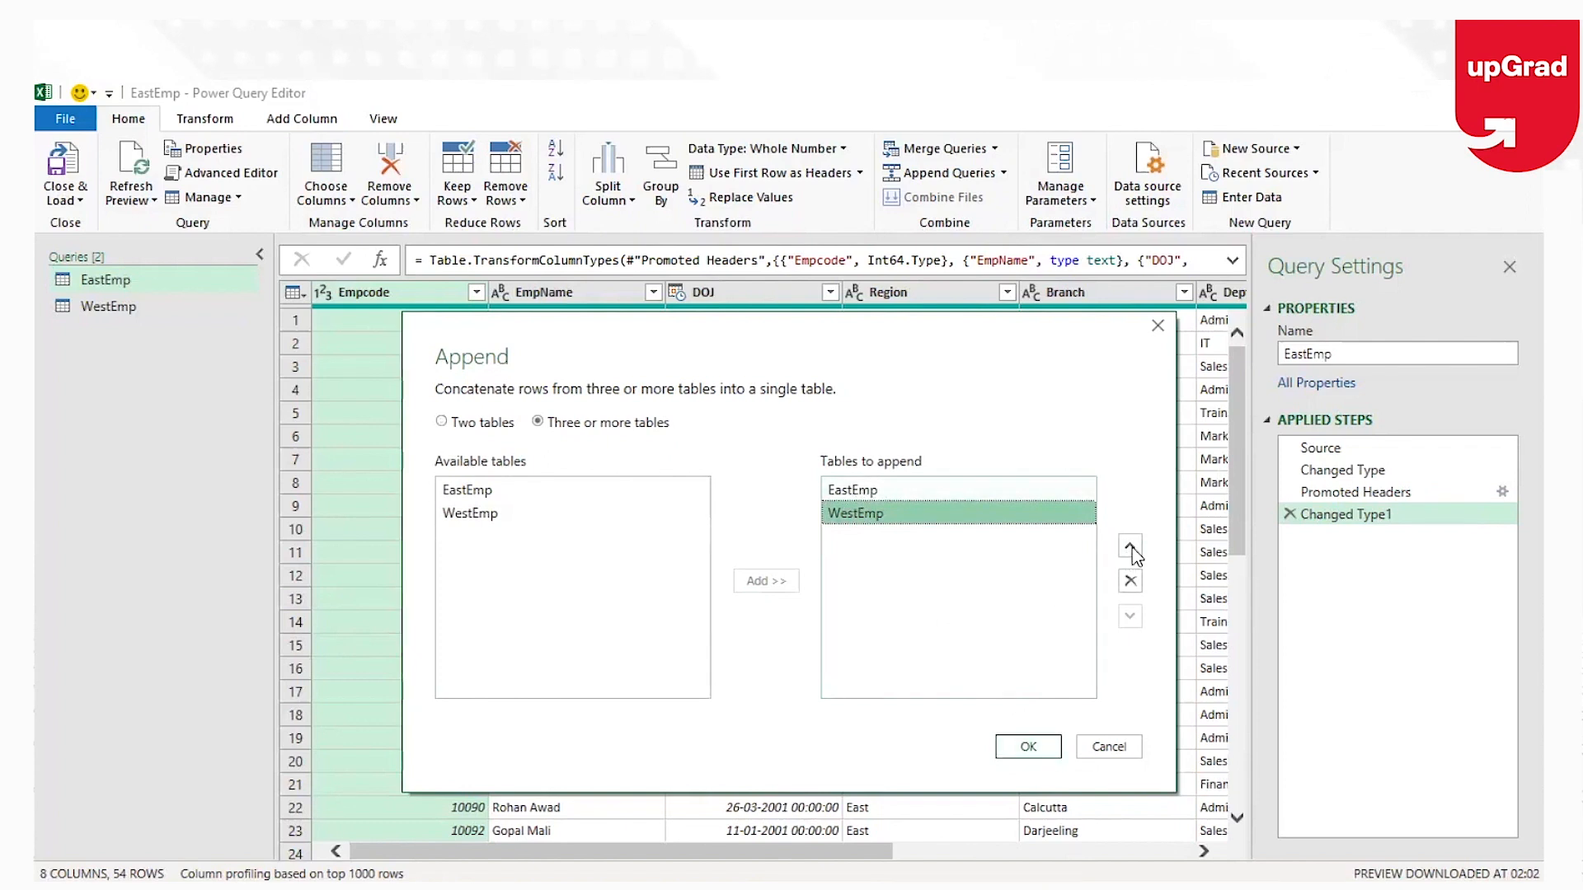
pyautogui.click(1038, 752)
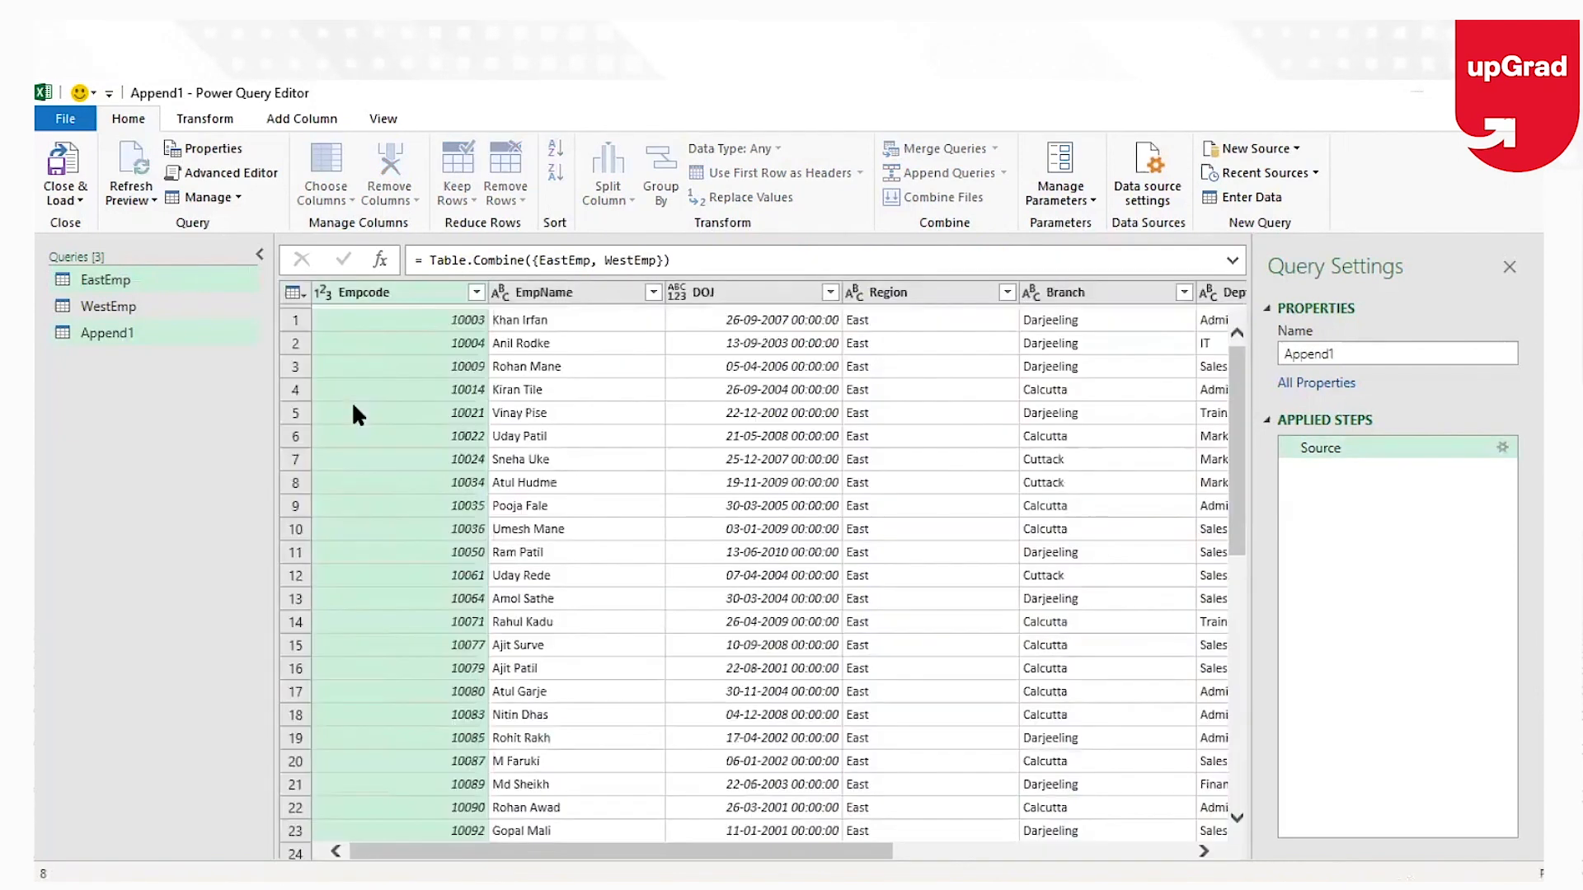
# Step: Rename the new appended query as Combined Employees
pyautogui.click(1357, 354)
pyautogui.press('BackSpace')
pyautogui.press('BackSpace')
pyautogui.press('BackSpace')
pyautogui.press('BackSpace')
pyautogui.press('BackSpace')
pyautogui.press('BackSpace')
pyautogui.press('BackSpace')
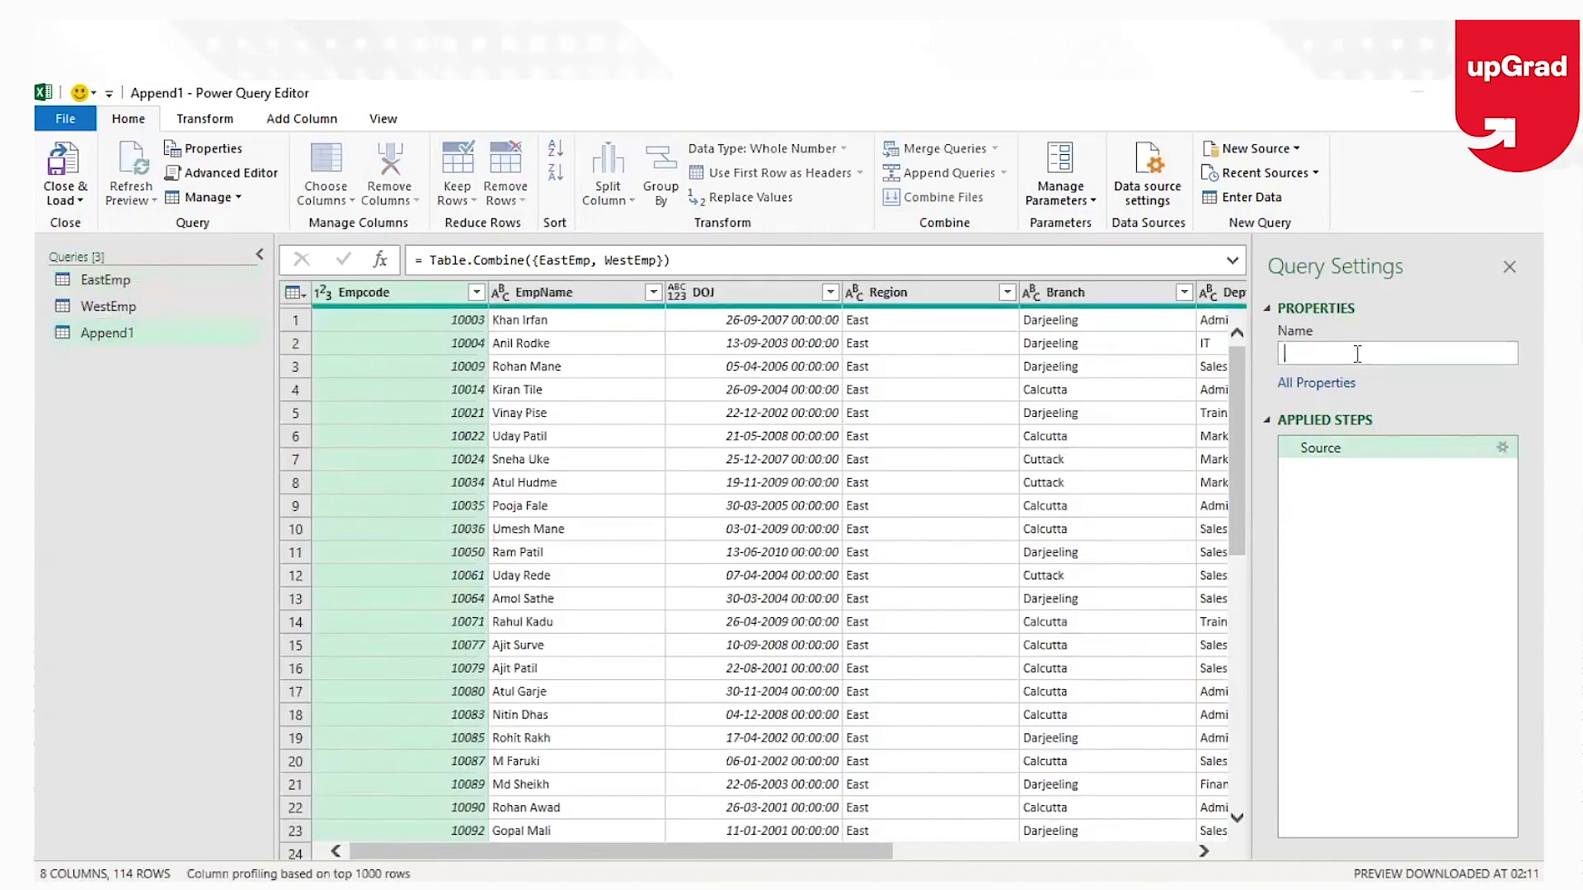
pyautogui.write('COmbi')
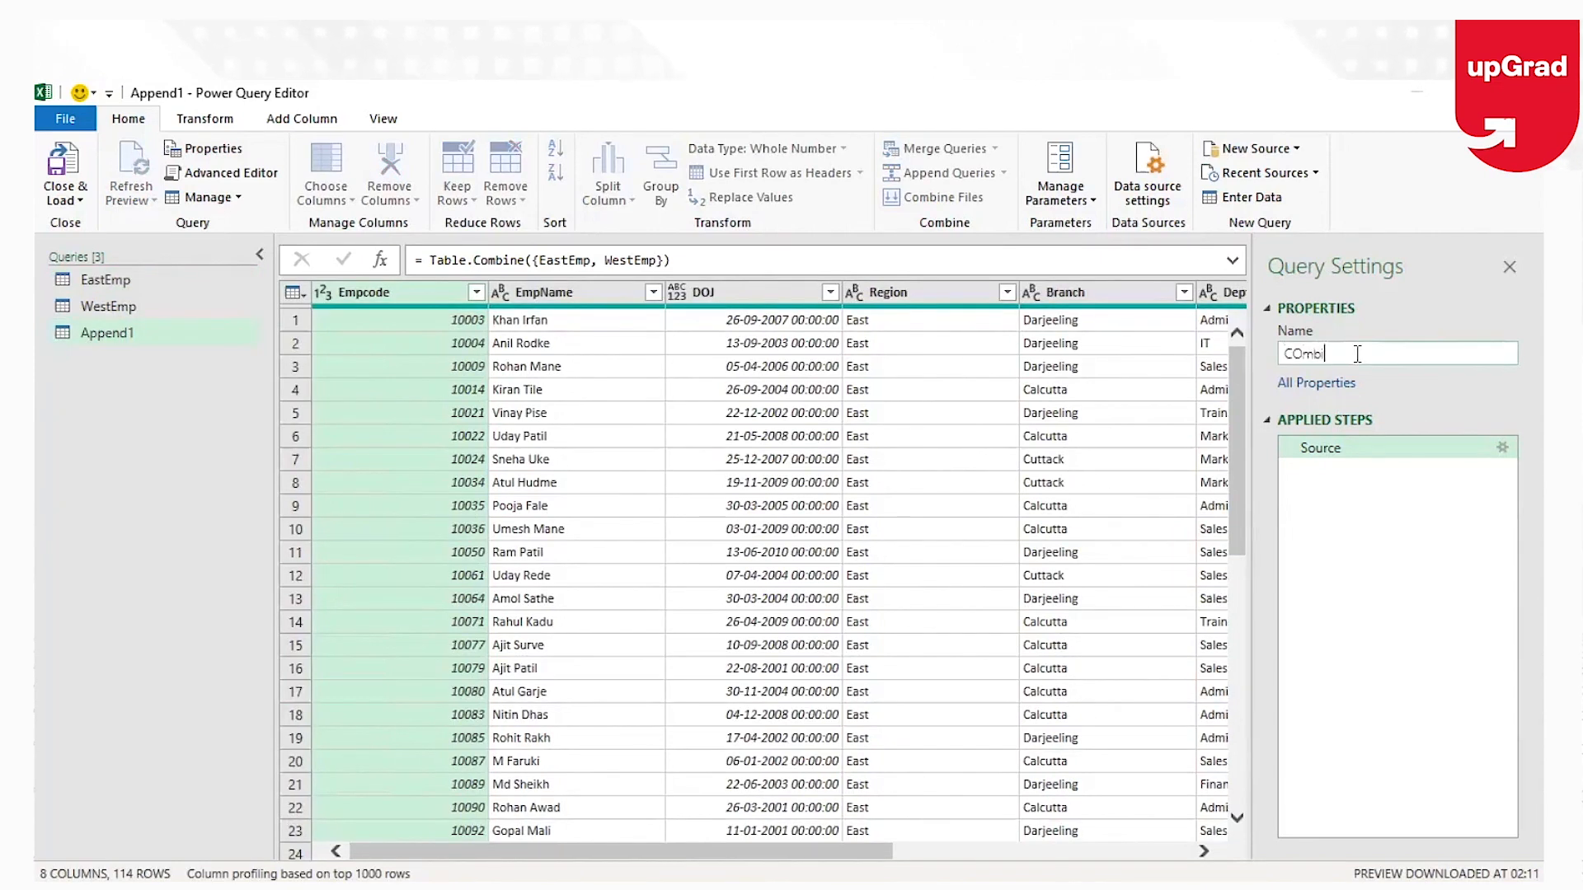
pyautogui.write('ned Employees')
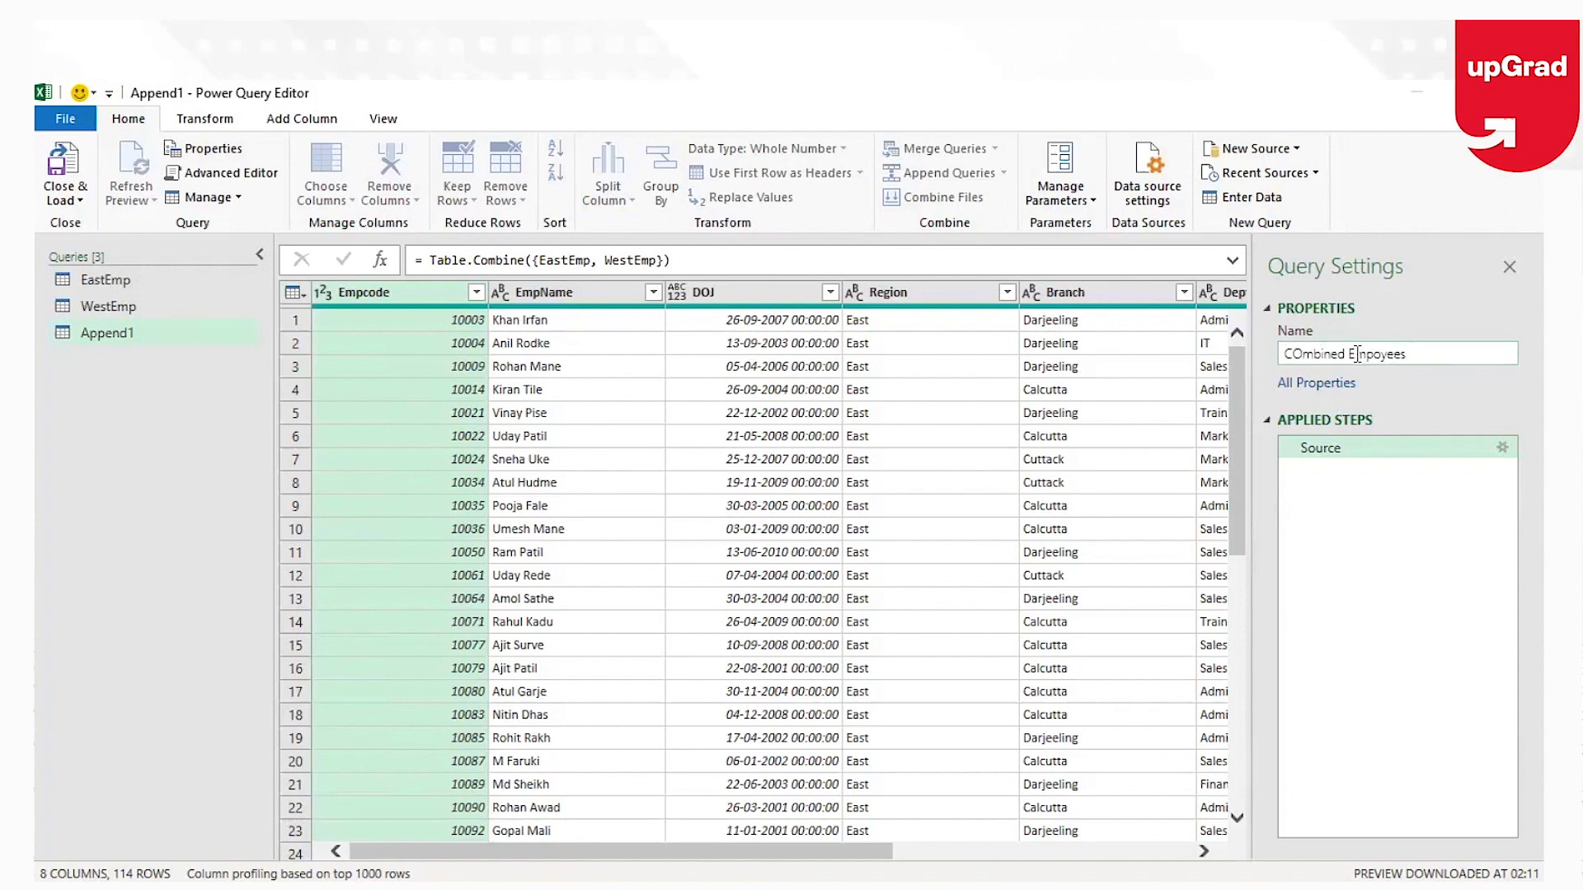
pyautogui.press('BackSpace')
pyautogui.press('BackSpace')
pyautogui.press('BackSpace')
pyautogui.press('BackSpace')
pyautogui.press('BackSpace')
pyautogui.press('BackSpace')
pyautogui.write('ployees')
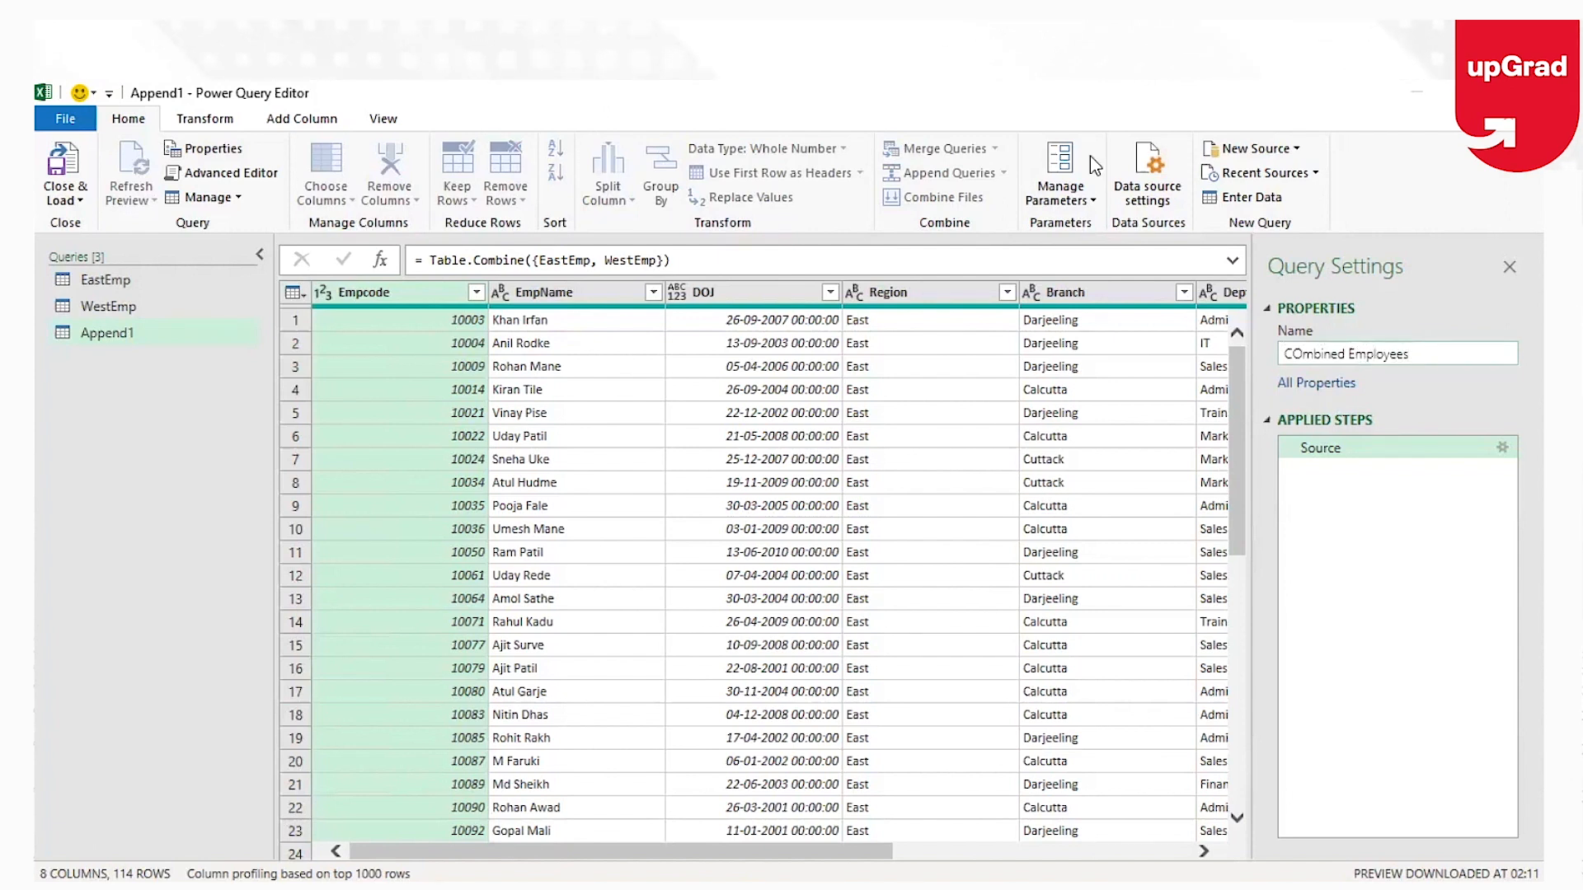
pyautogui.click(1301, 354)
pyautogui.press('BackSpace')
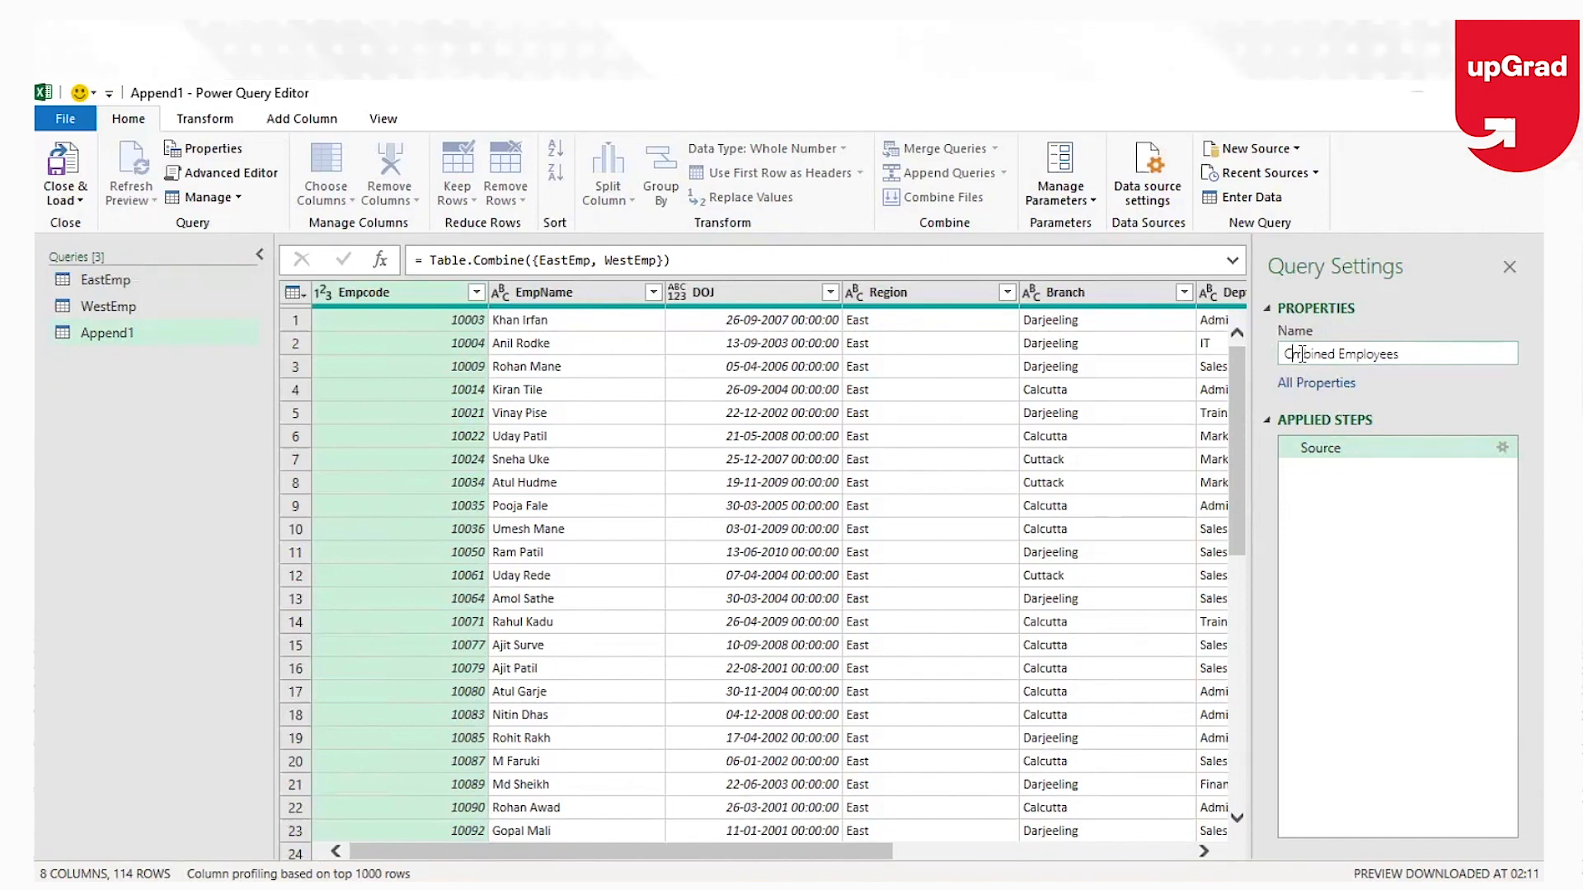
pyautogui.write('o')
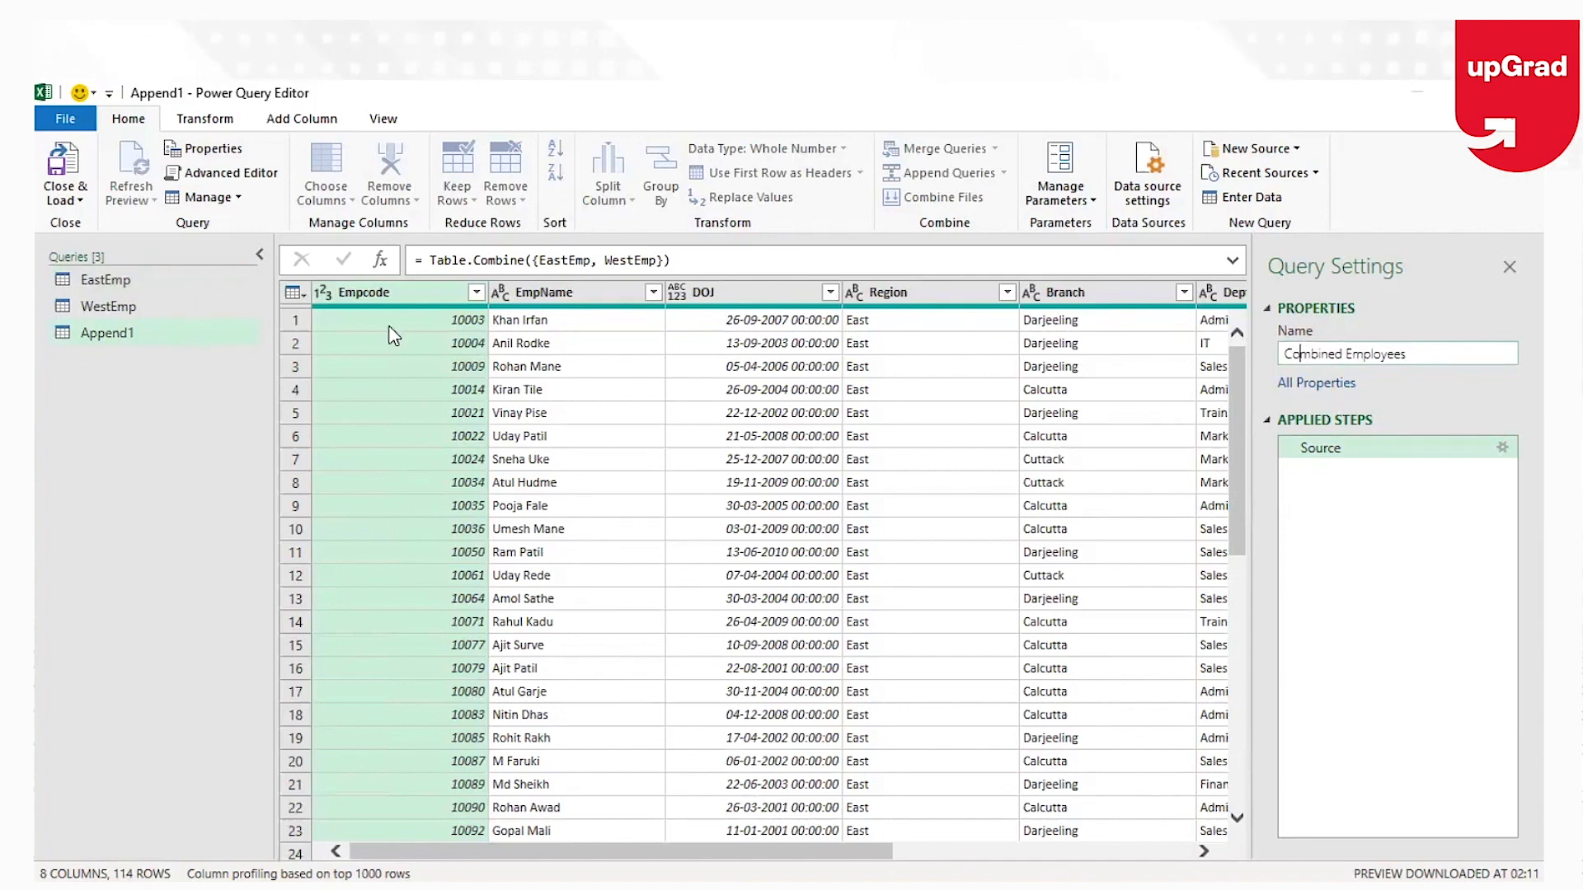
pyautogui.press('Return')
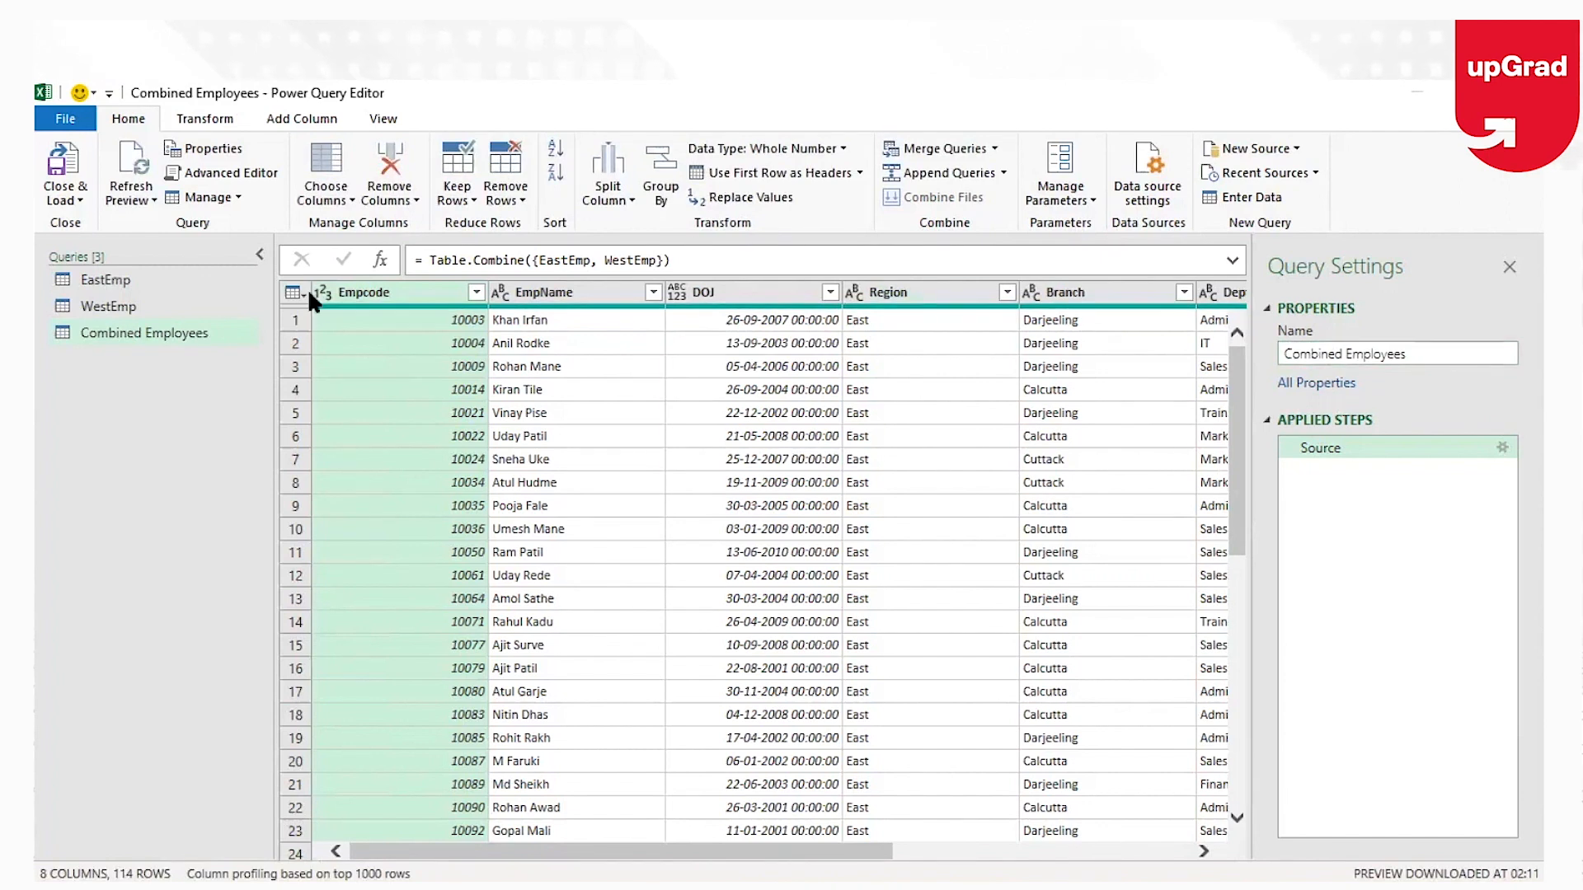
# Step: Close the editor and load the Combined Employees query as a table on a new worksheet
pyautogui.click(62, 199)
pyautogui.click(79, 258)
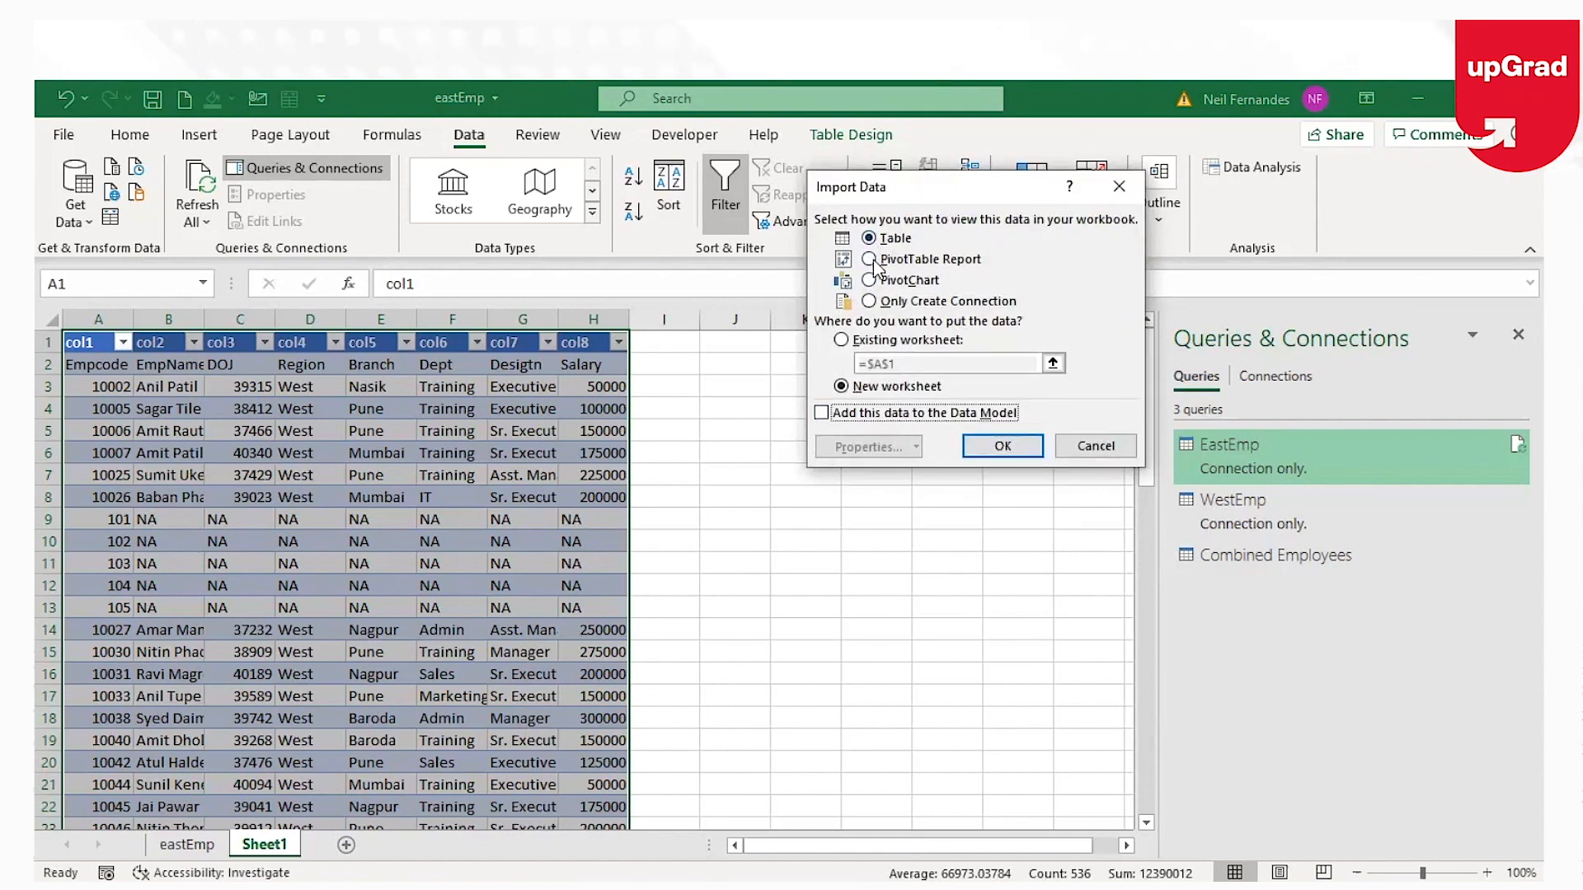
pyautogui.click(1000, 448)
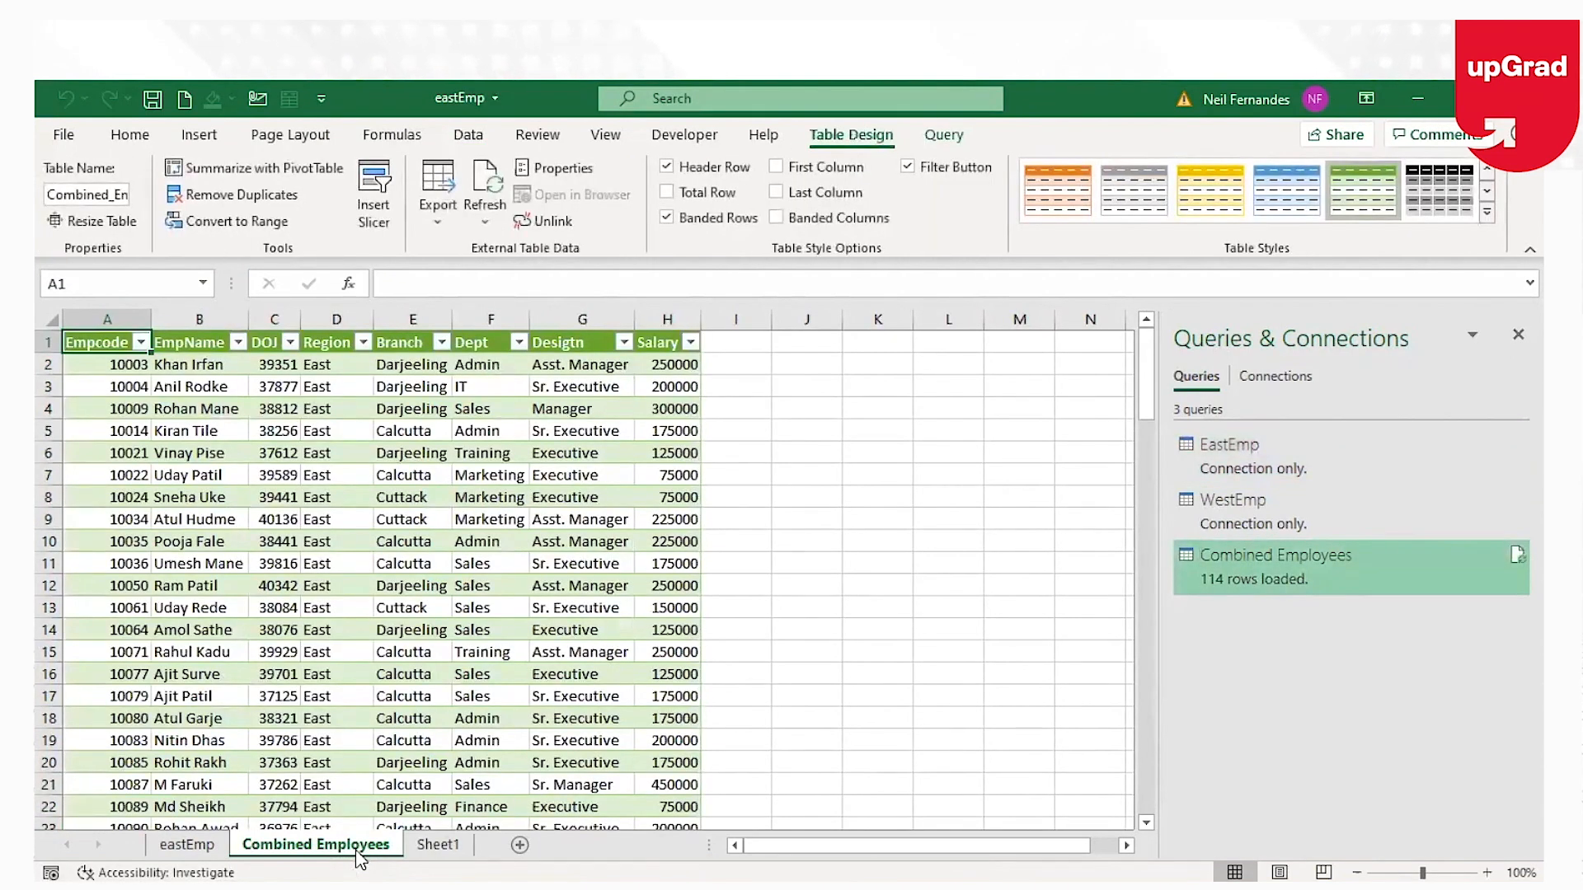
# Step: Examine the extent of the Combined Employees table and the values offered by its Region filter
pyautogui.click(124, 408)
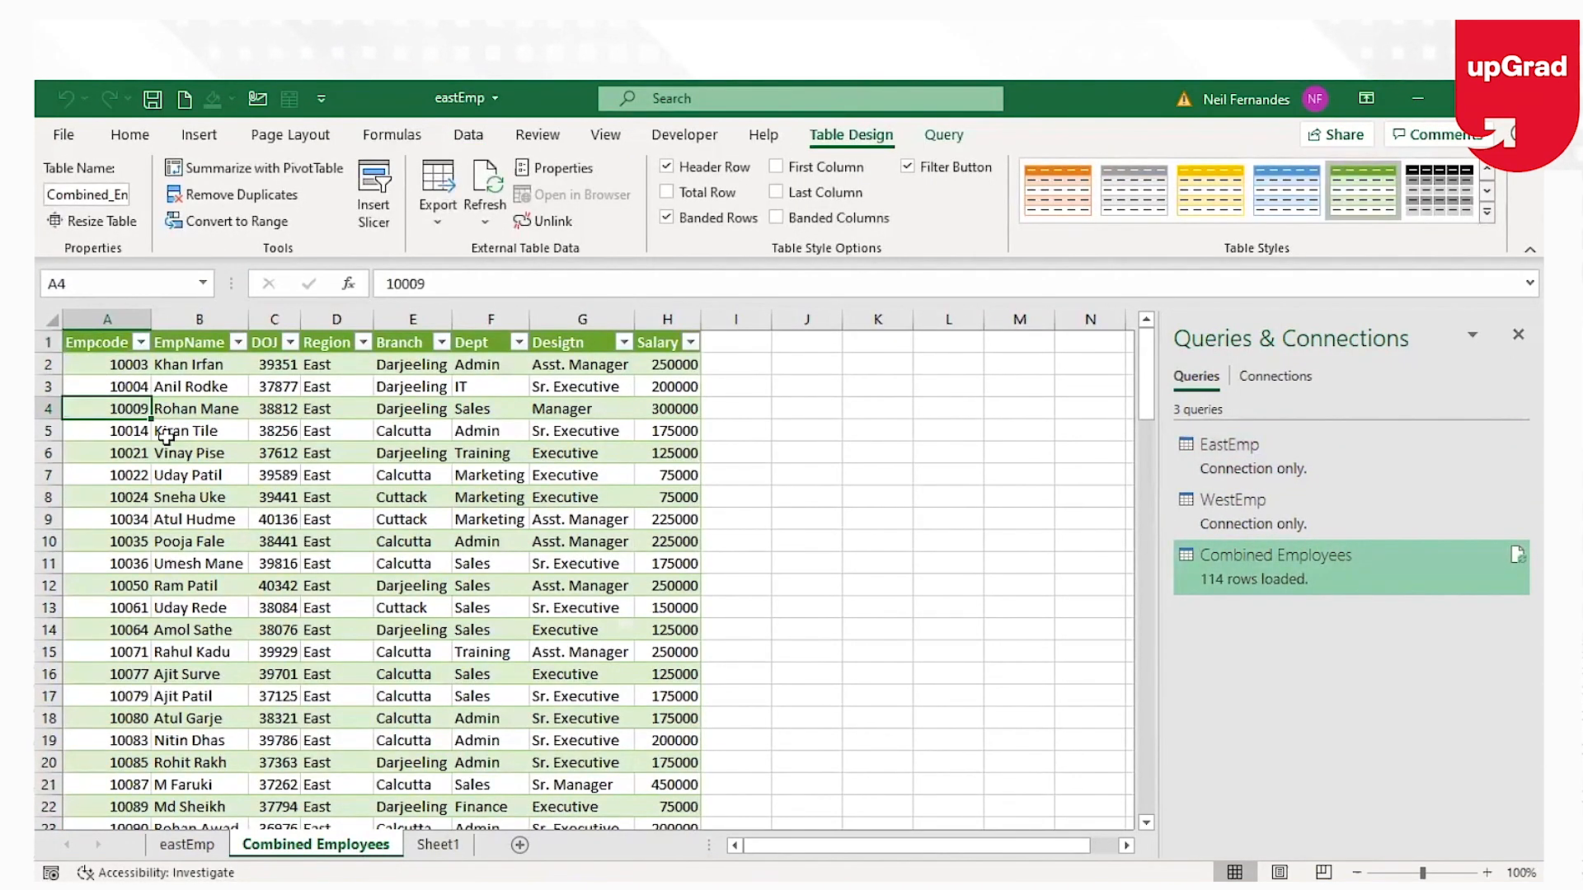
pyautogui.hotkey('ctrl', 'Down')
pyautogui.hotkey('ctrl', 'Up')
pyautogui.press('Right')
pyautogui.press('Right')
pyautogui.press('Right')
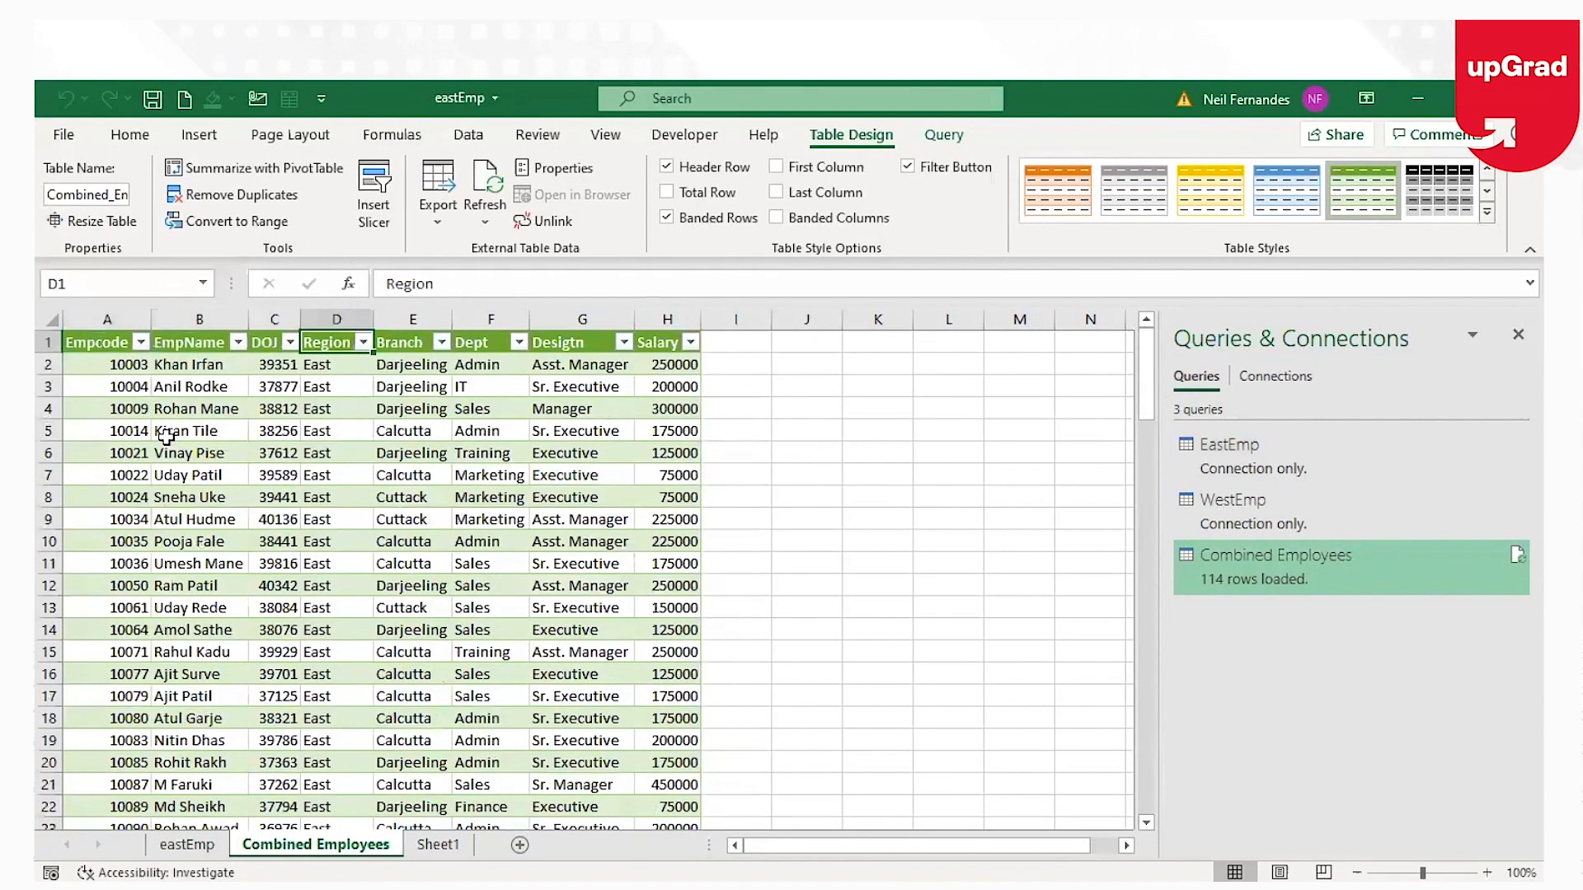
pyautogui.press('Down')
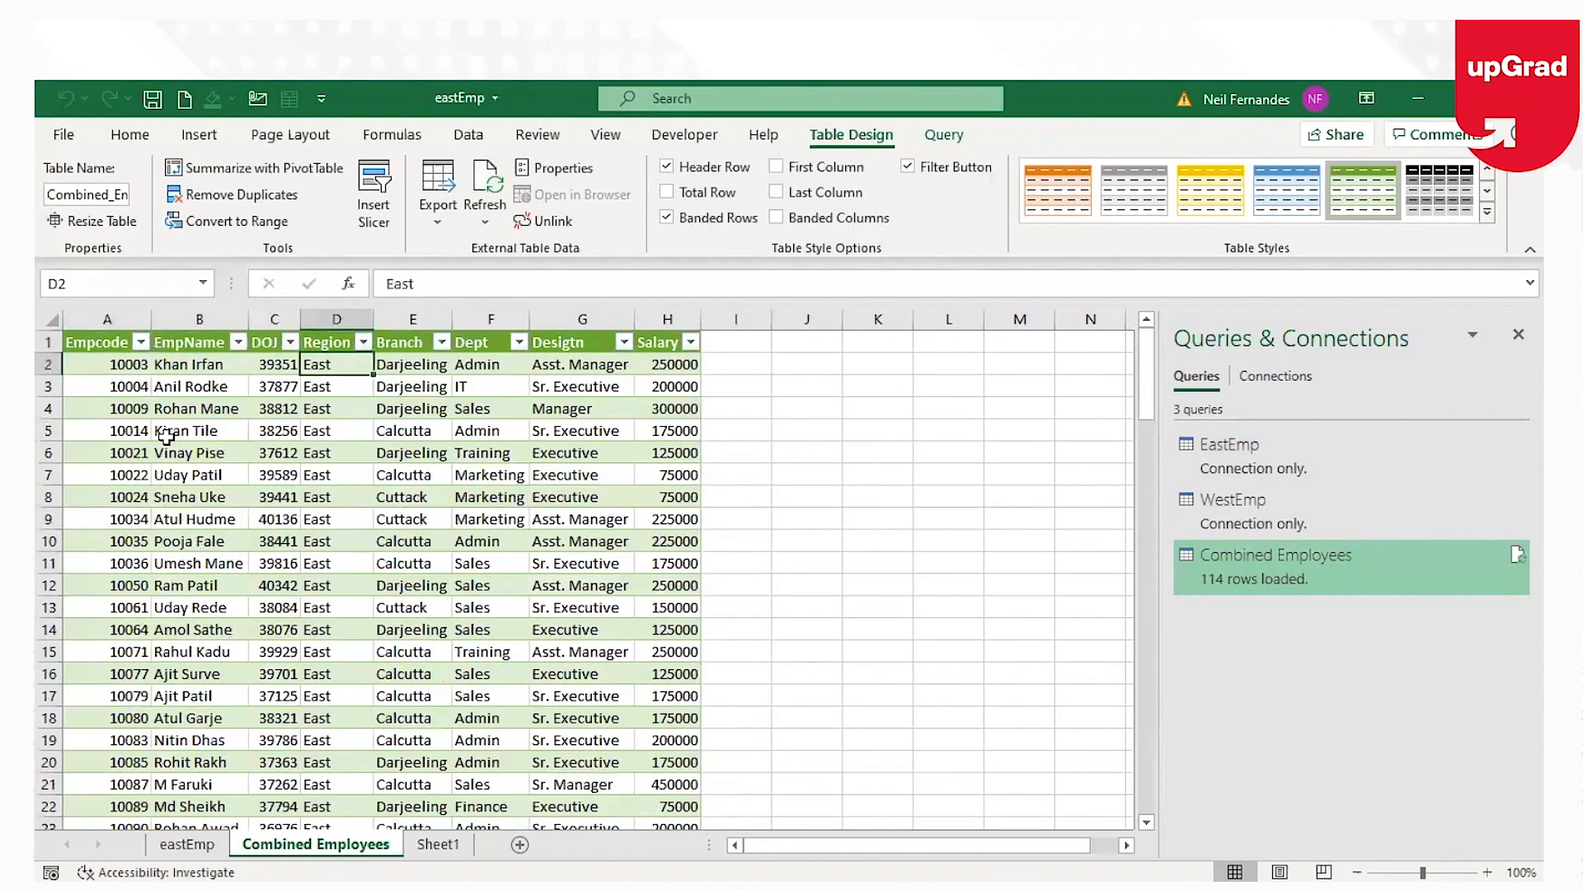
pyautogui.click(364, 345)
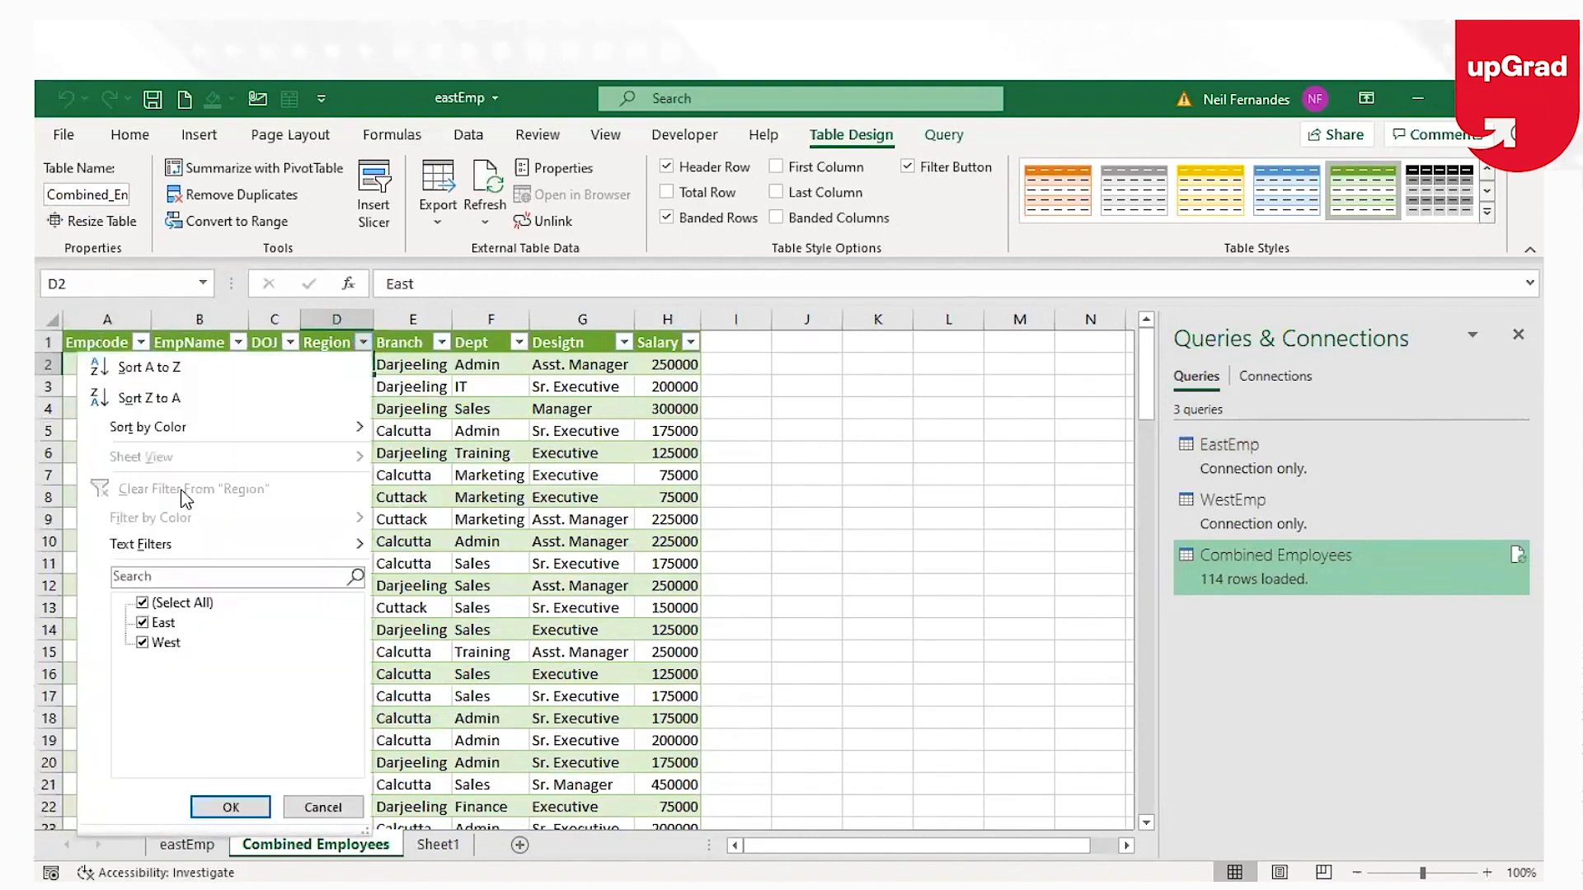
pyautogui.click(323, 807)
# Step: Check the filter values of the Field4 column on the eastEmp sheet for comparison
pyautogui.click(187, 844)
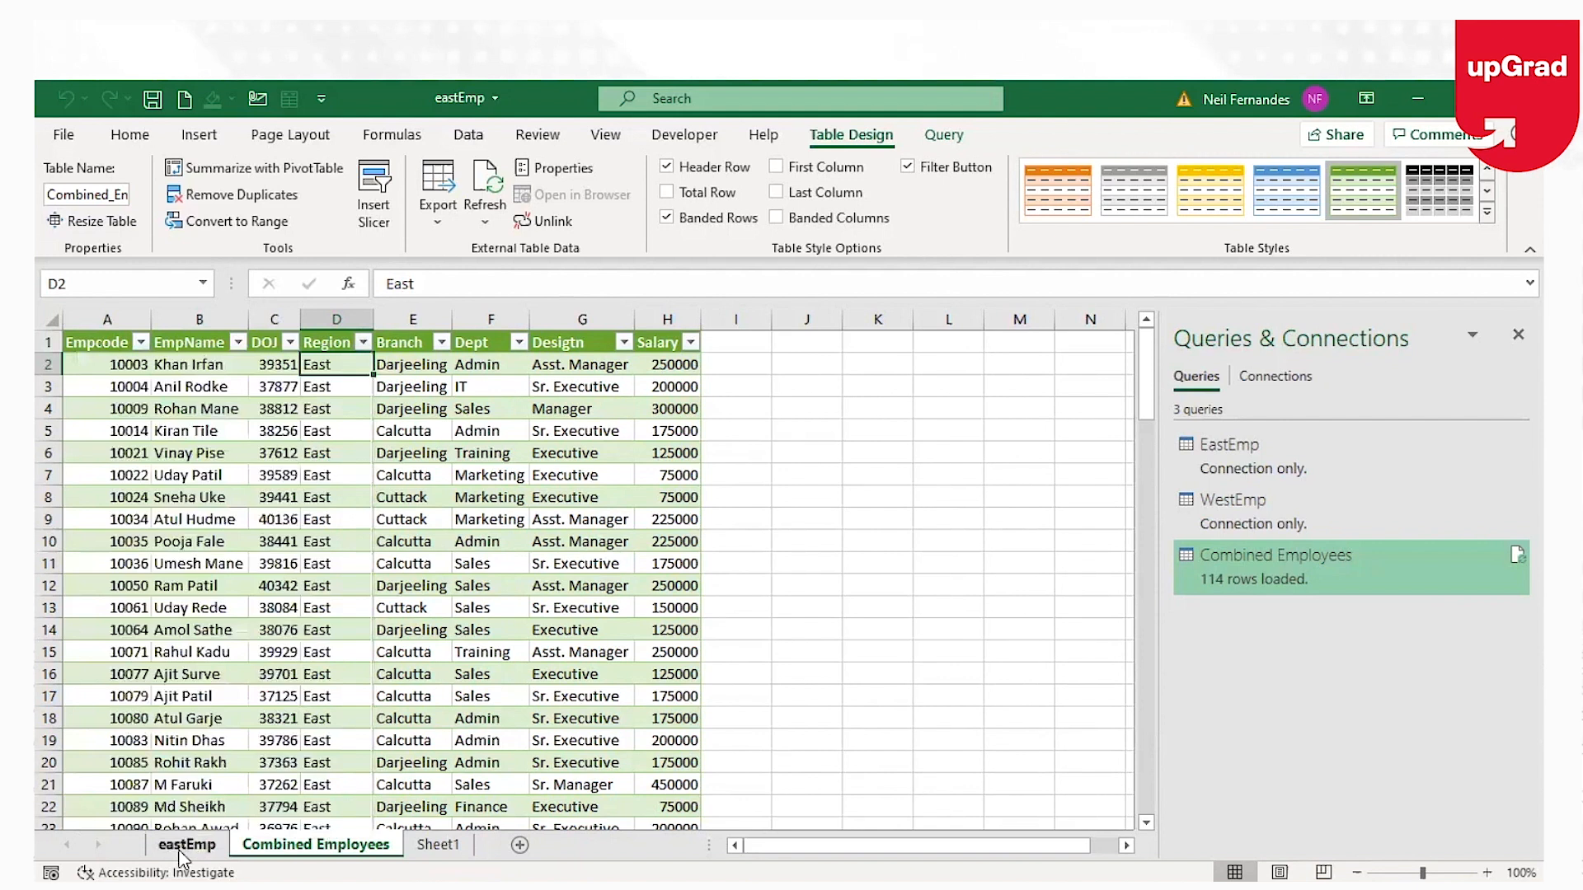
pyautogui.click(371, 343)
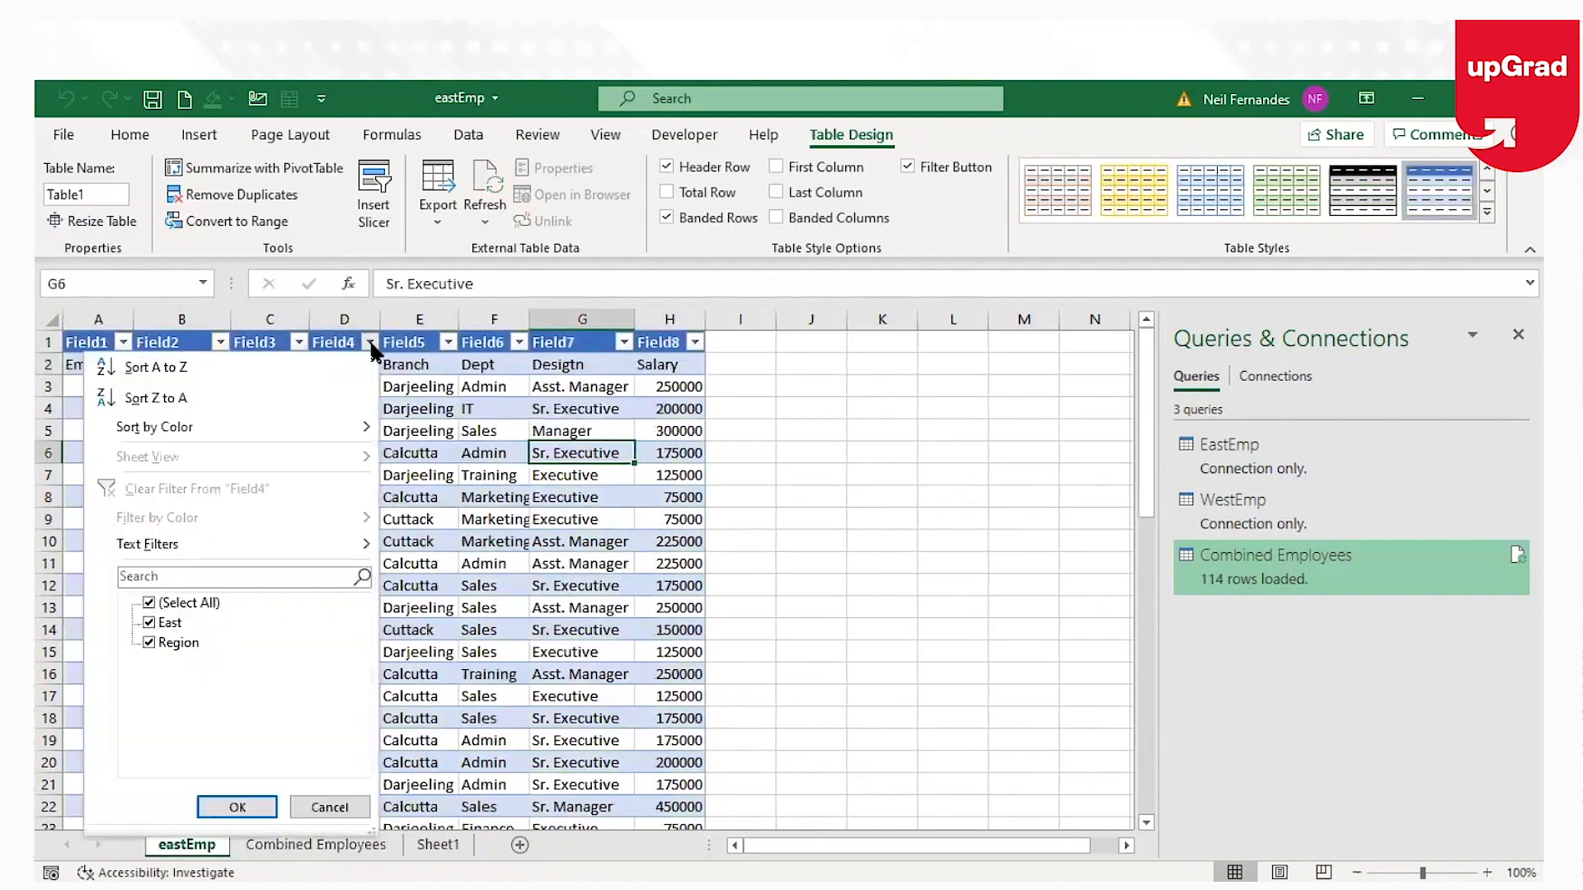
pyautogui.click(370, 341)
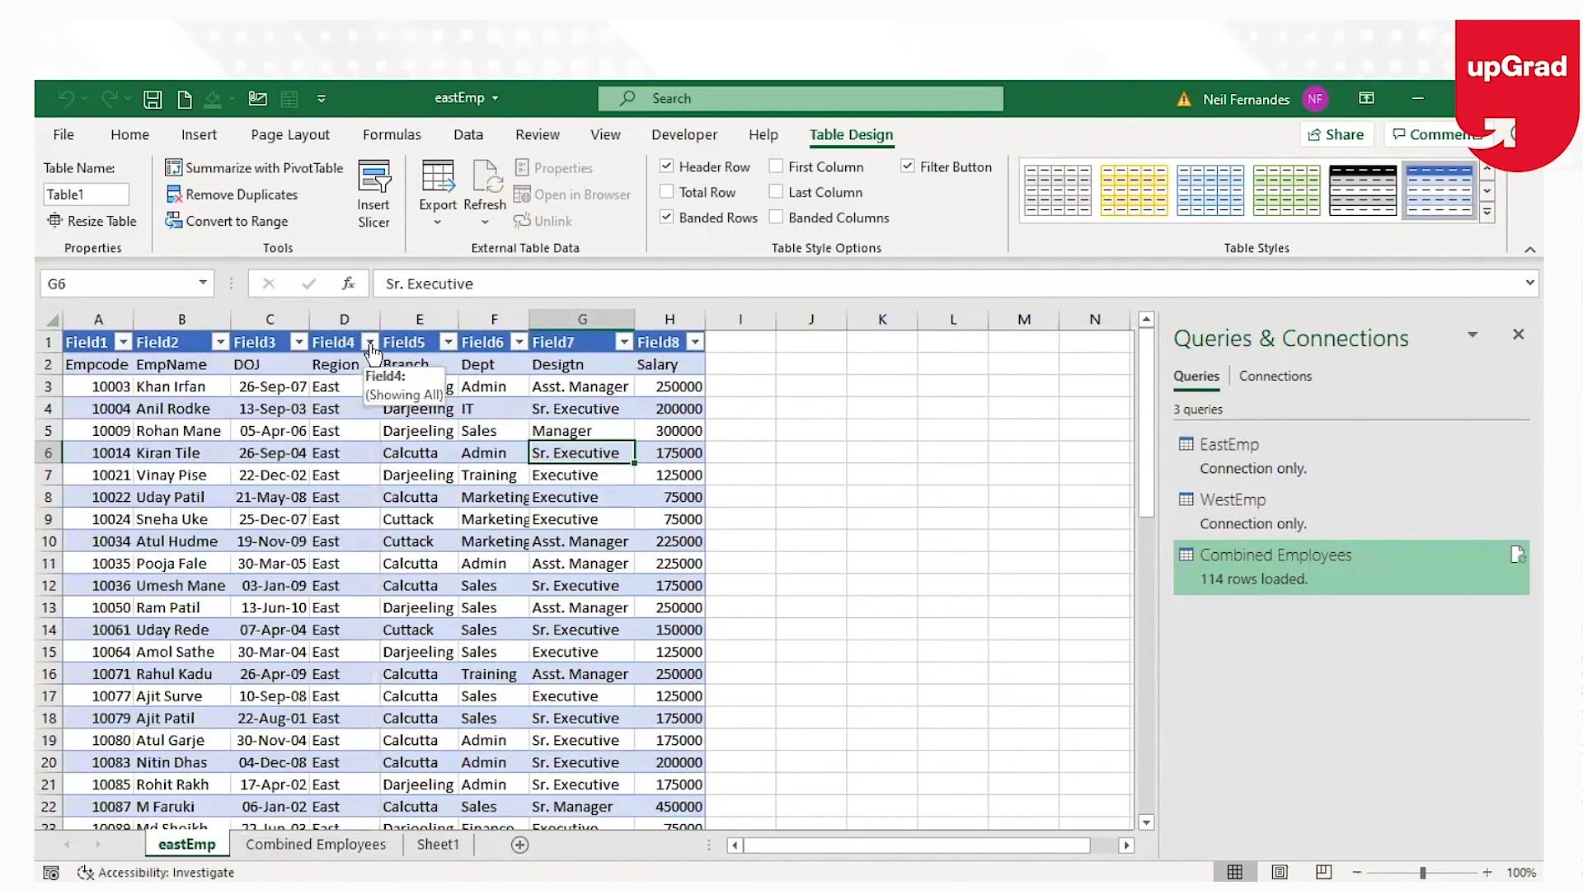